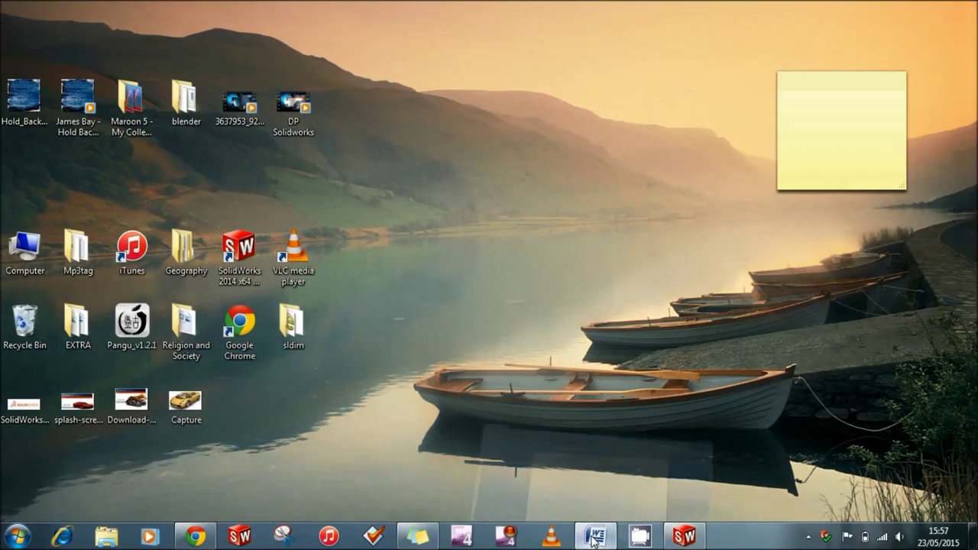
Set the Word document font to Baskerville Old Face at 24 pt
click(594, 539)
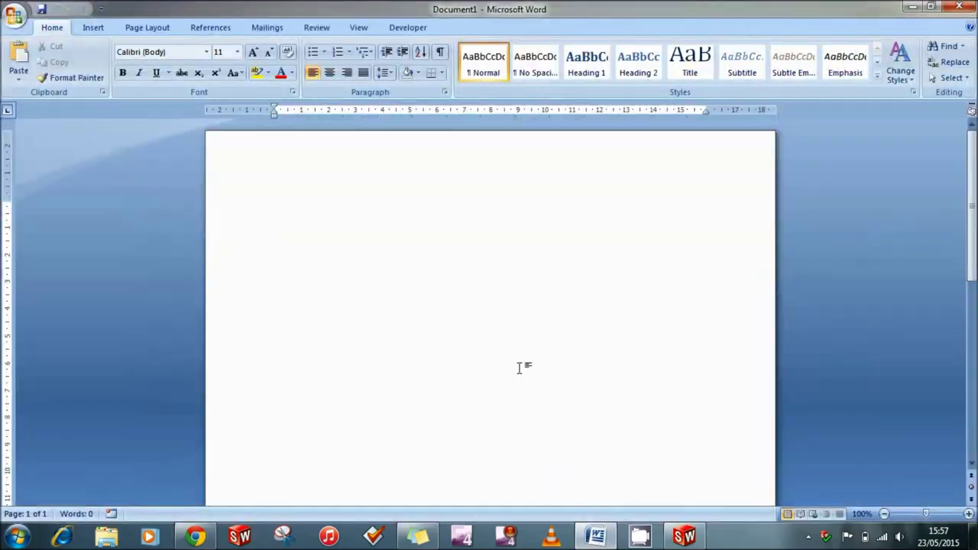
click(206, 51)
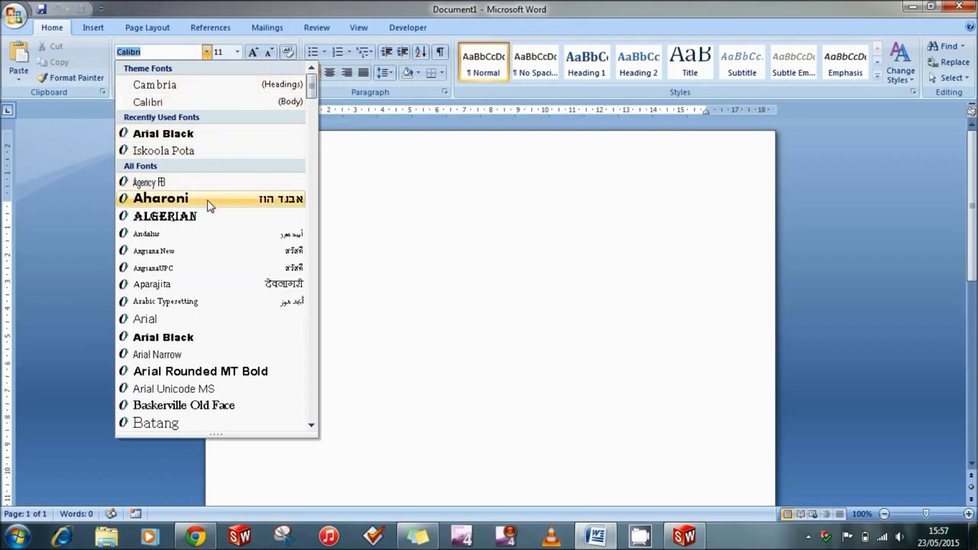
click(220, 405)
click(252, 51)
click(252, 51)
click(252, 52)
click(253, 51)
click(253, 51)
click(253, 51)
click(253, 51)
Type the welcome sentence about using the revolve boss/bass tool in Solidworks
text(Welcome)
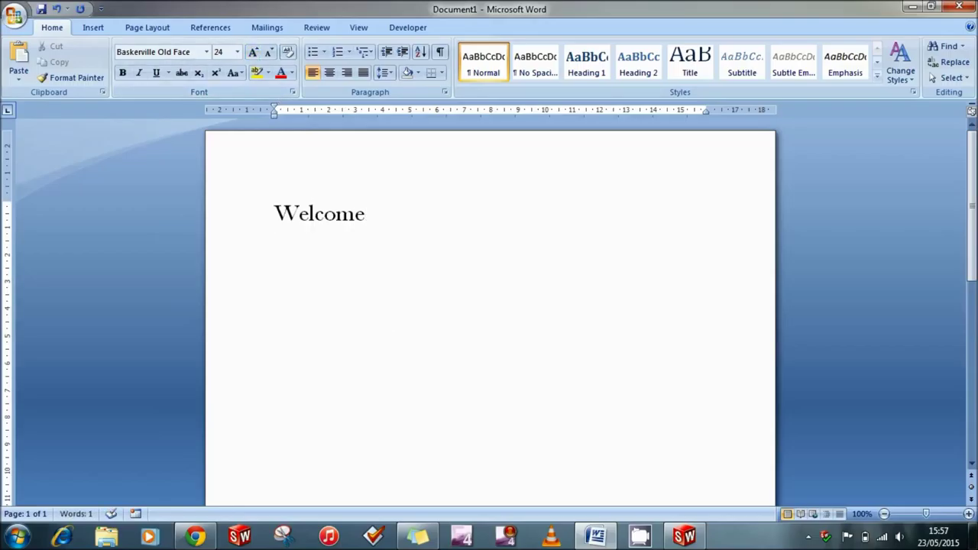
text(.)
text( Today)
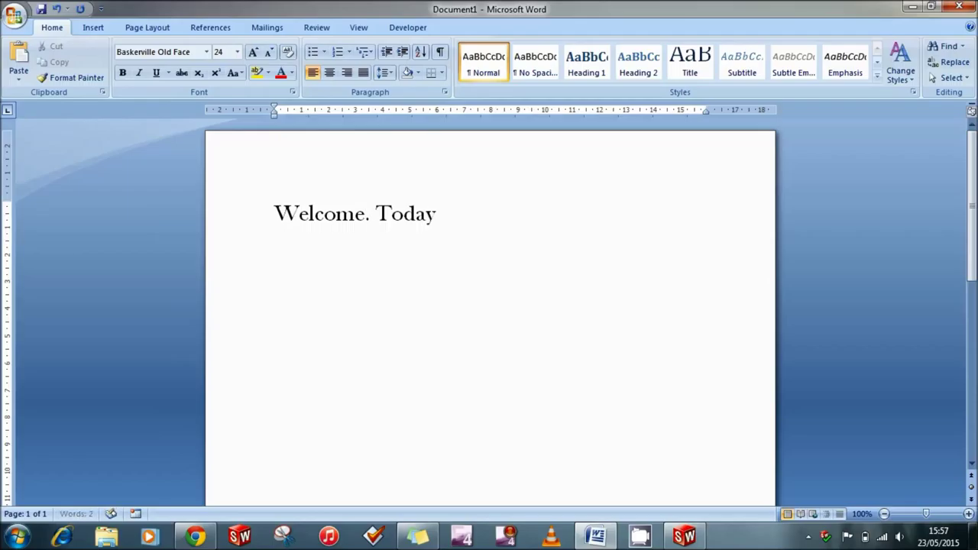
text( I will be showing you how )
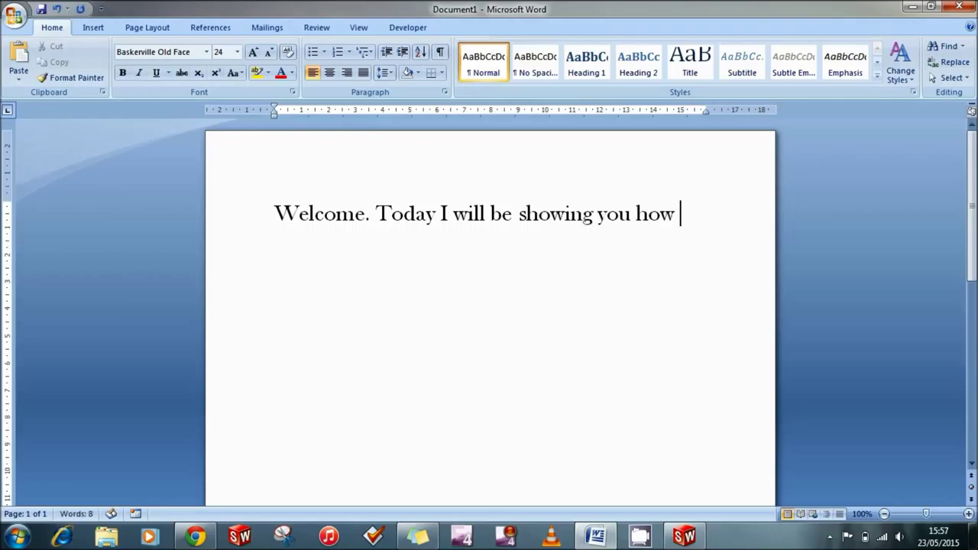
text(to use)
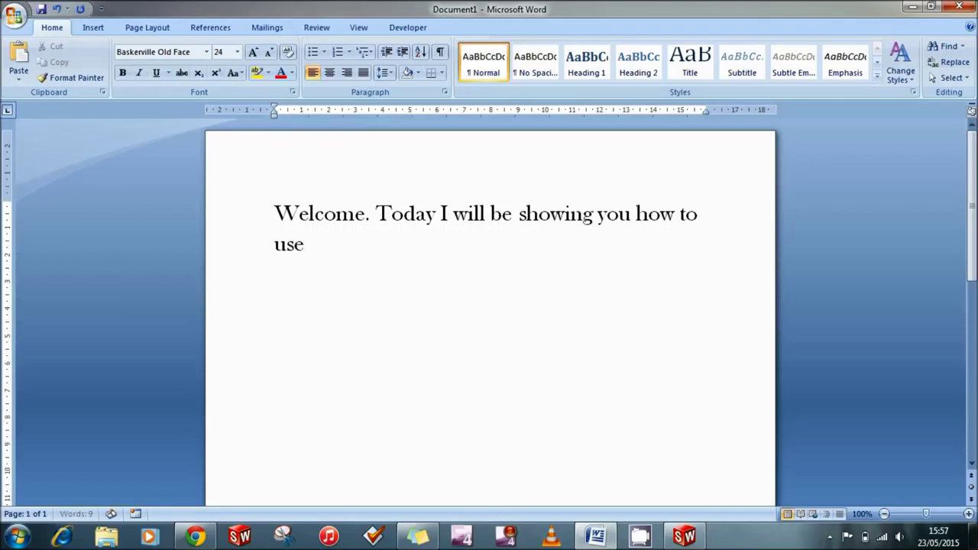
text( the revolve )
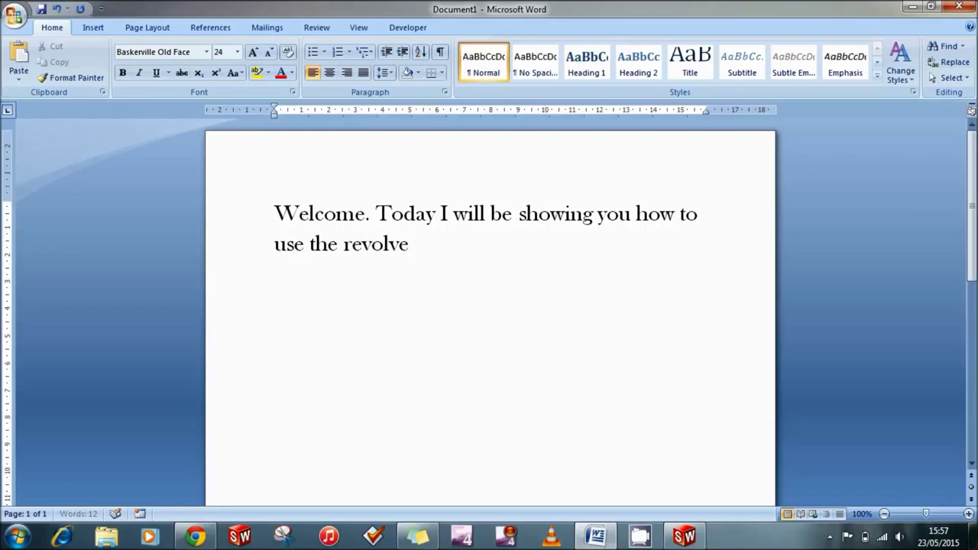
text(and boss)
key(BackSpace)
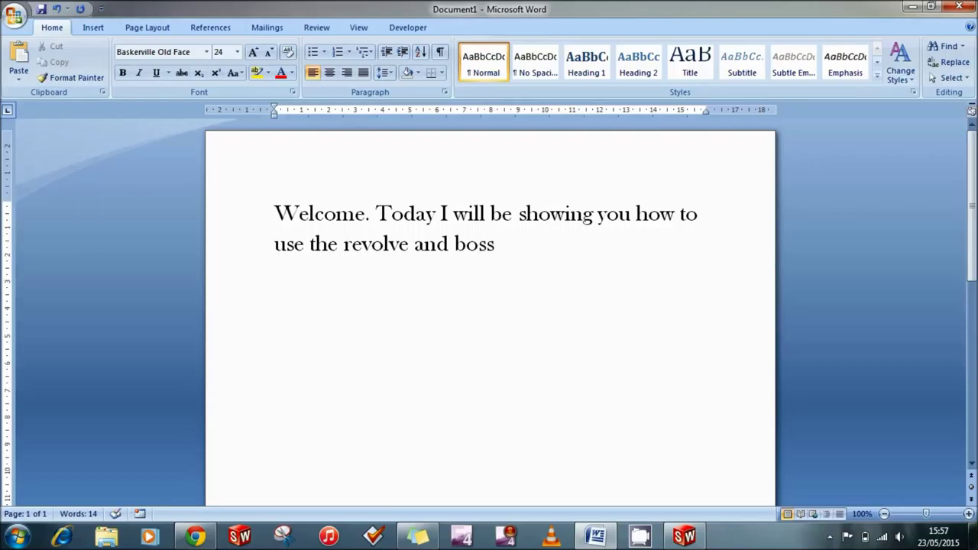
key(BackSpace)
key(BackSpace)
key(BackSpace)
key(BackSpace)
key(BackSpace)
key(BackSpace)
key(BackSpace)
key(BackSpace)
text(boss/bass )
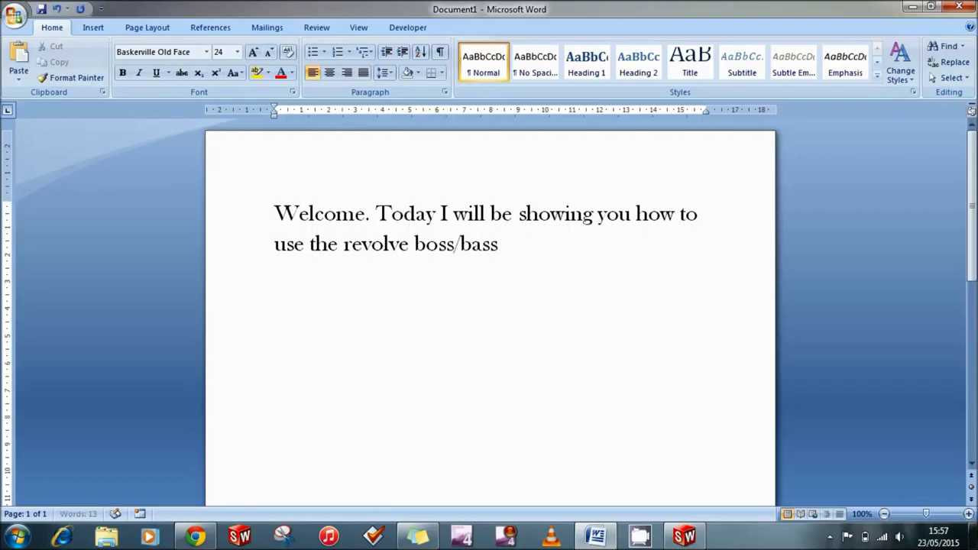
text(tool)
text( Solidworks to )
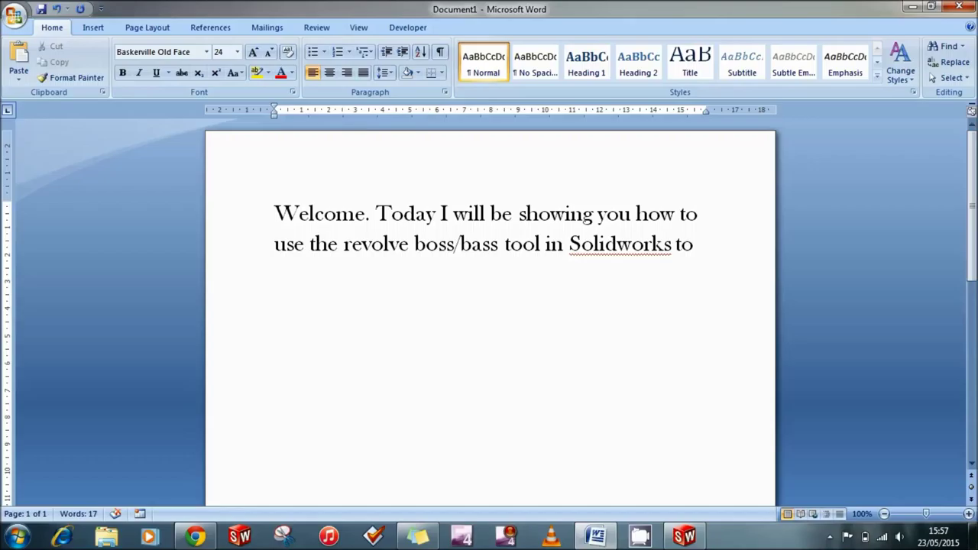
text(cre)
text(ste)
Finish the paragraph about creating a bottle with an extrusion acting as a cork
key(BackSpace)
key(BackSpace)
key(BackSpace)
text(e a bottle w)
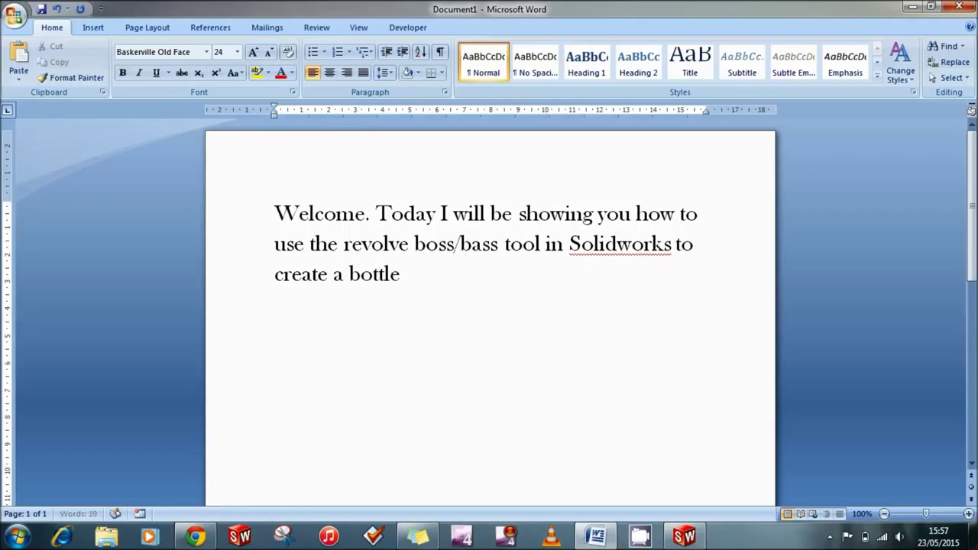
text(ith an extruded)
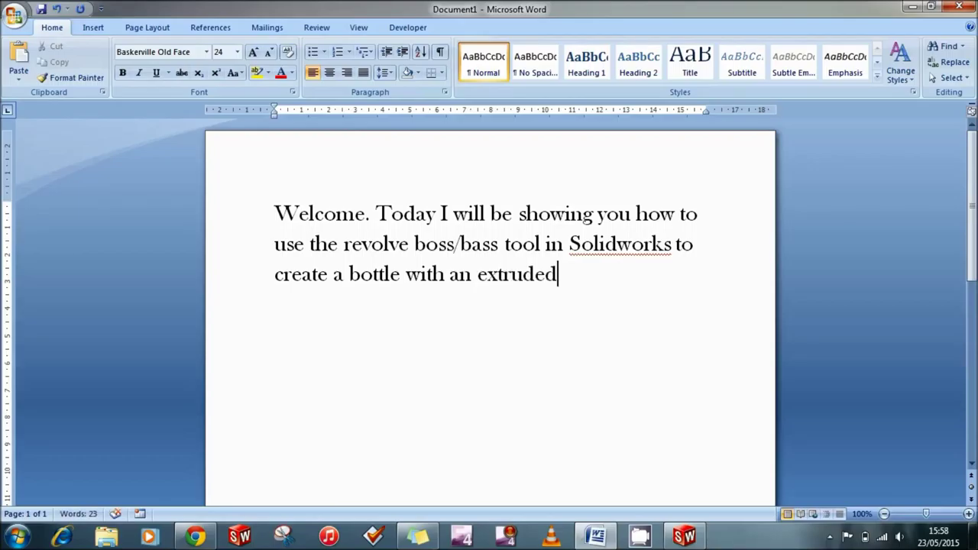
key(BackSpace)
key(BackSpace)
key(BackSpace)
key(BackSpace)
text(u)
text(tion)
key(BackSpace)
key(BackSpace)
key(BackSpace)
key(BackSpace)
key(BackSpace)
text(sion )
text(as)
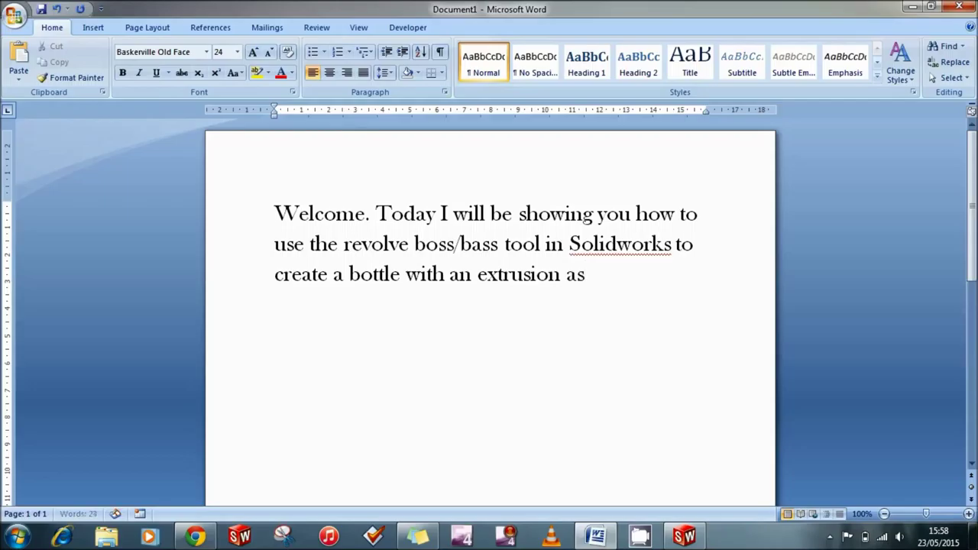
text(co)
key(BackSpace)
key(BackSpace)
text(acting as a cor)
text(k in)
text( the b)
text(ottle.)
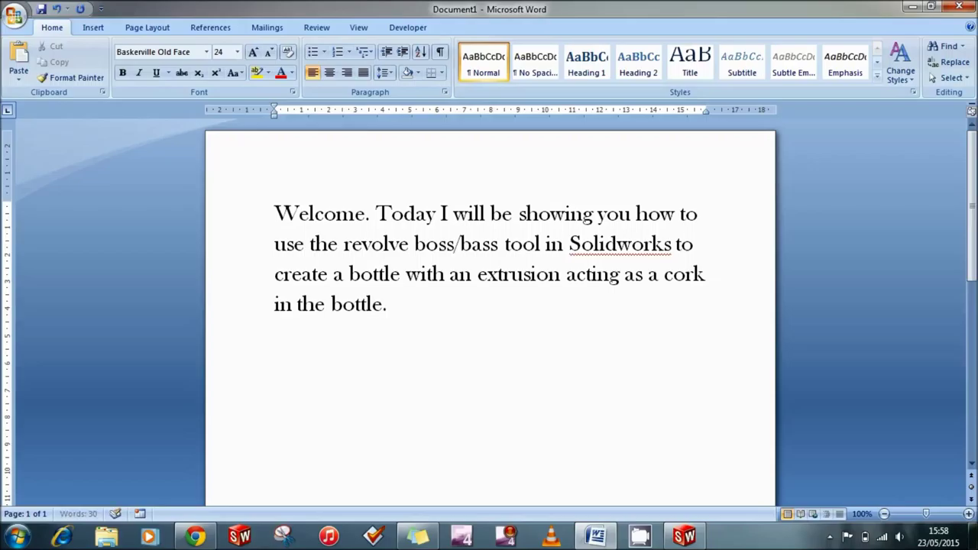
text( Ready)
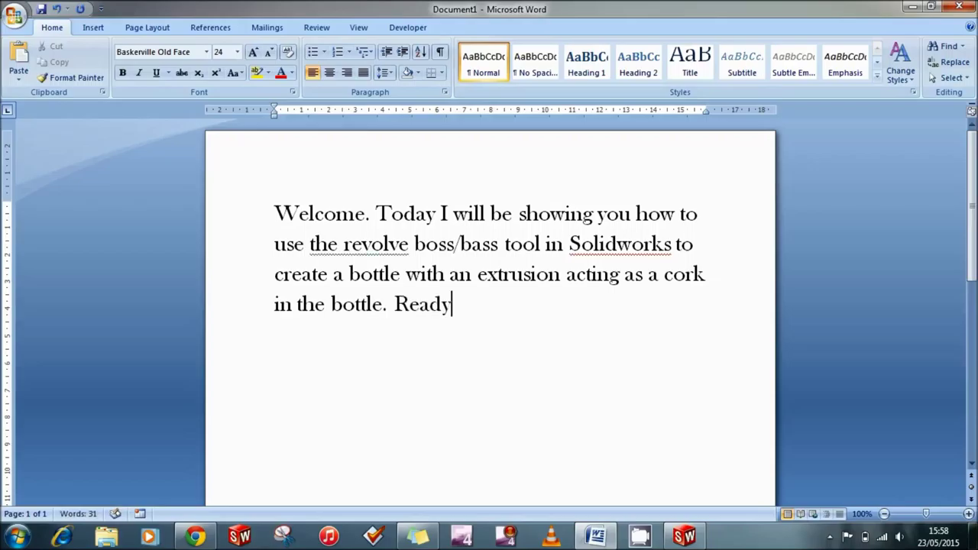
text(, then here it is)
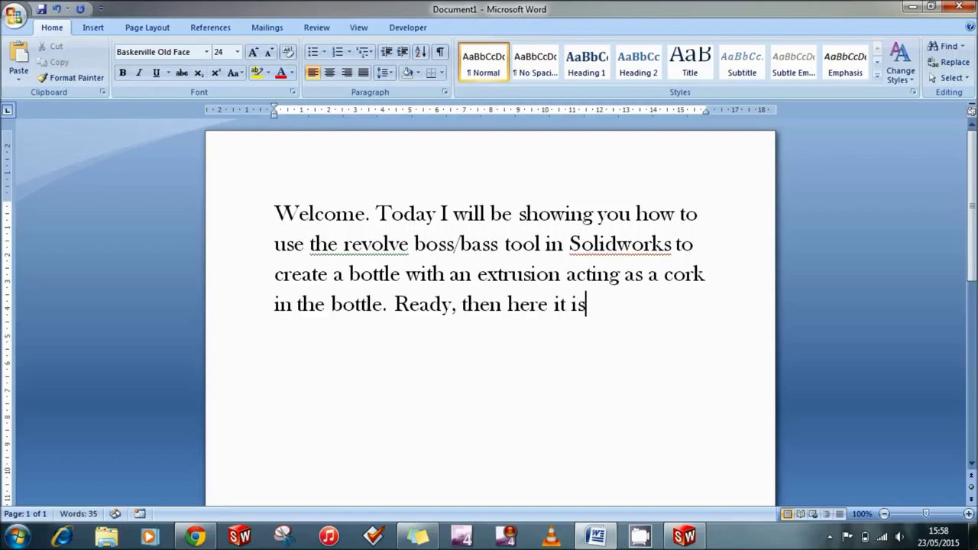
text(...)
Add the line 'Go to Solidworks and open a new part' a few lines below
key(Return)
key(Return)
key(Return)
text(Got)
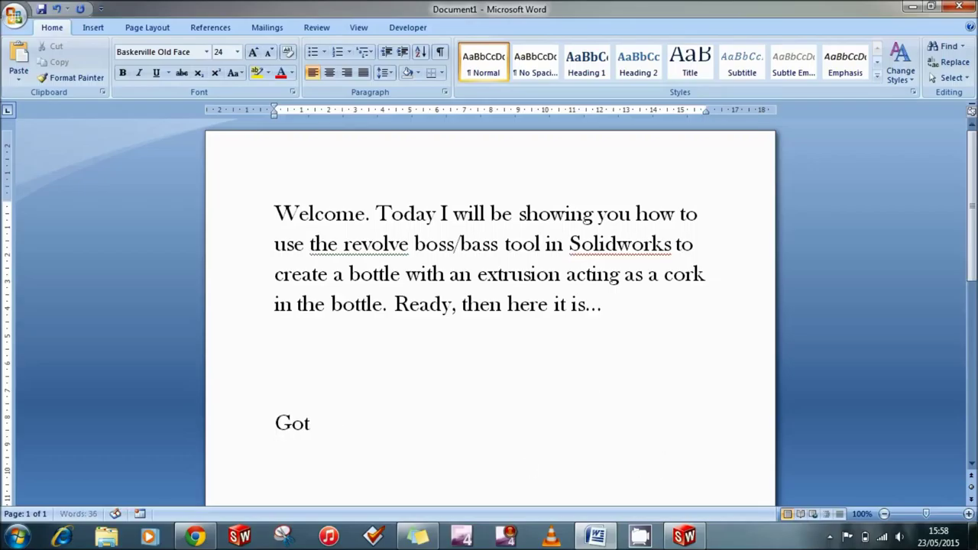
key(BackSpace)
key(BackSpace)
text(Solidworks and )
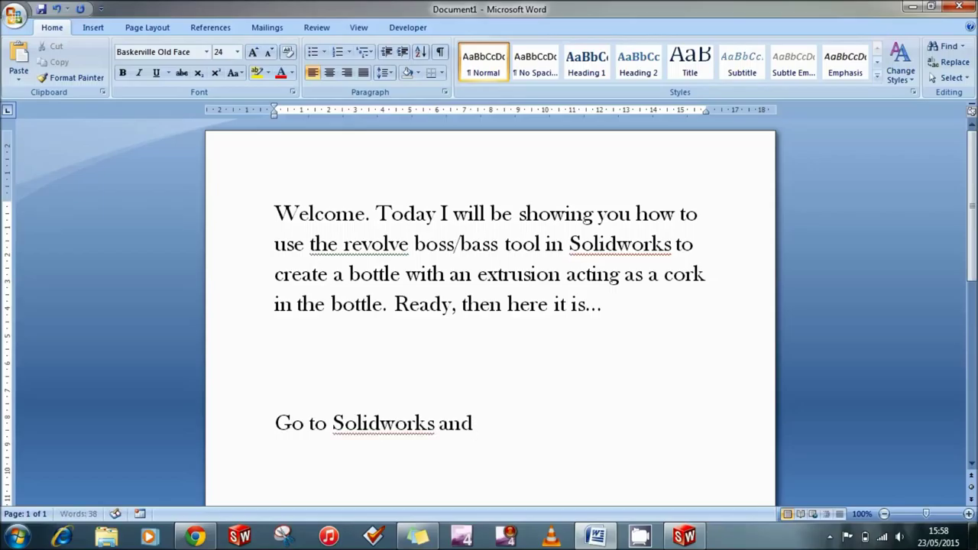
text(open as a)
key(BackSpace)
key(BackSpace)
key(BackSpace)
text(new part)
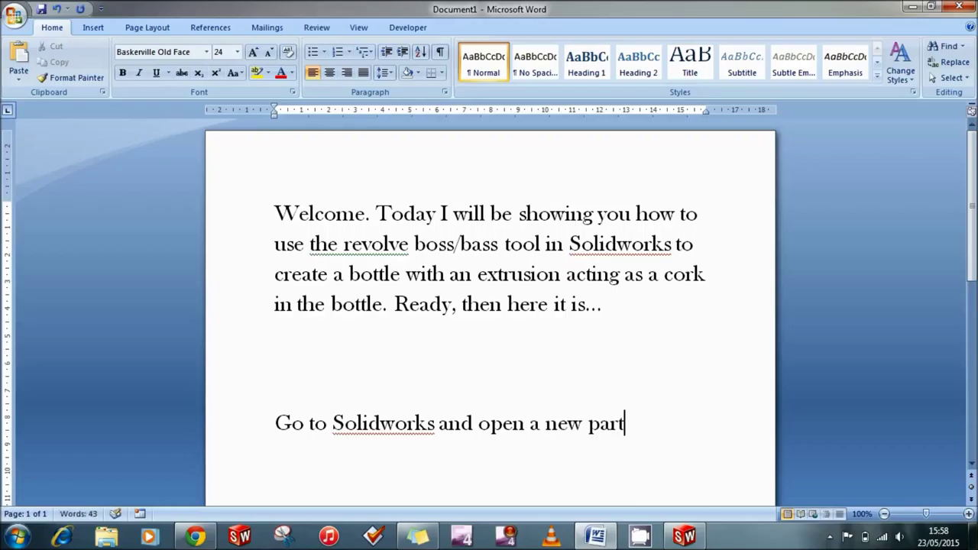
click(684, 537)
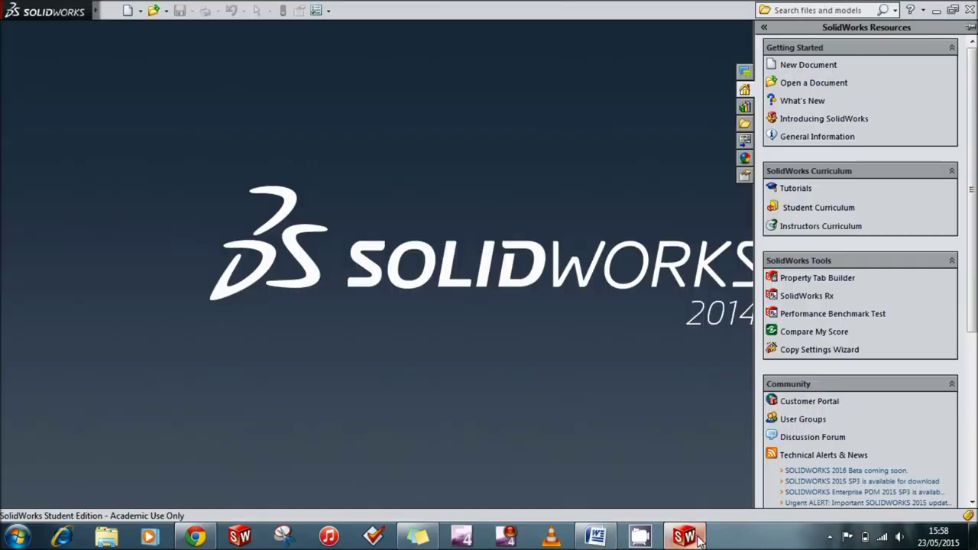
Create a new SolidWorks Part document, Part1
click(140, 12)
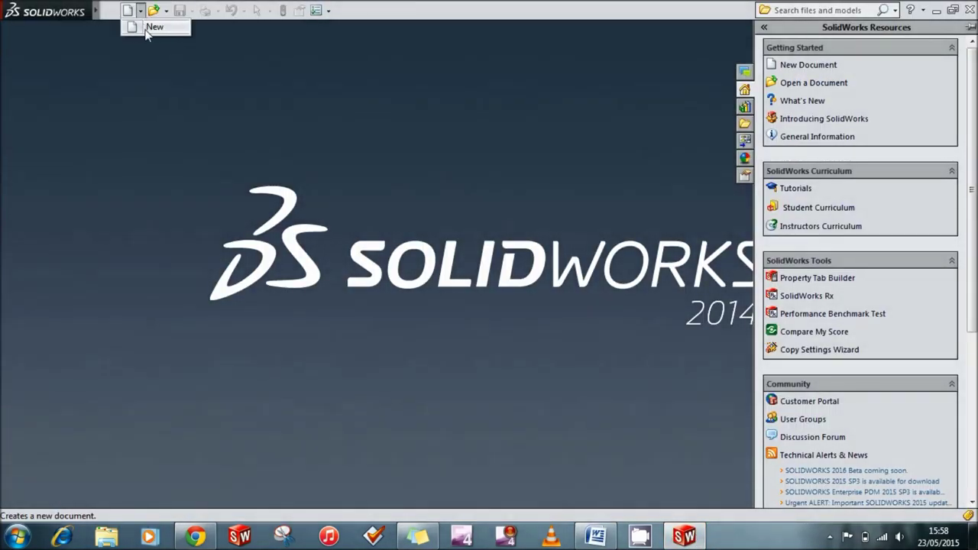
click(145, 28)
click(501, 464)
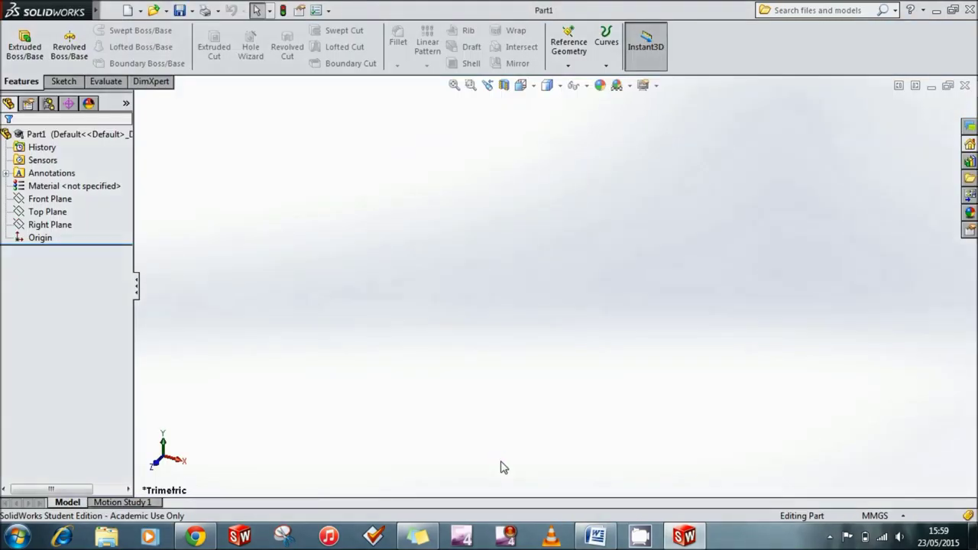
mouse_move(595, 536)
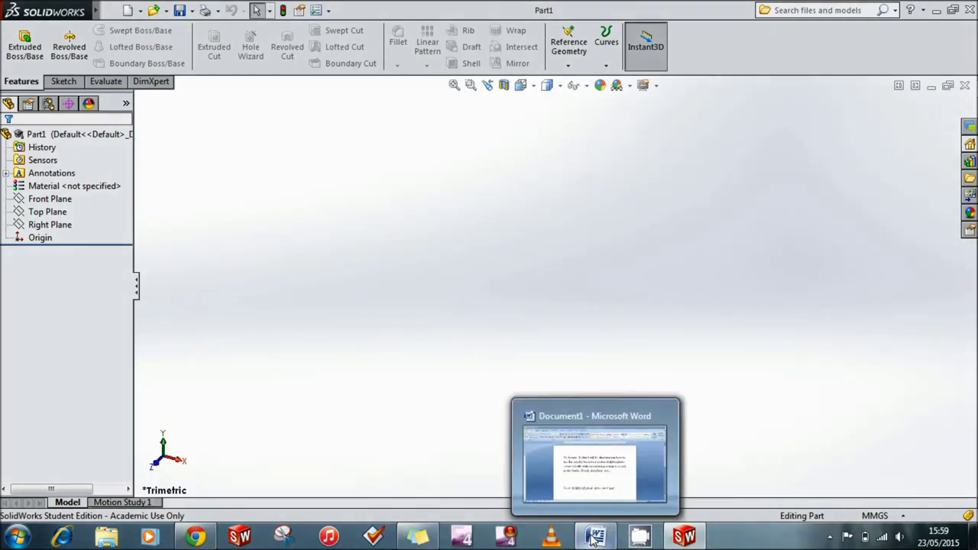
click(417, 537)
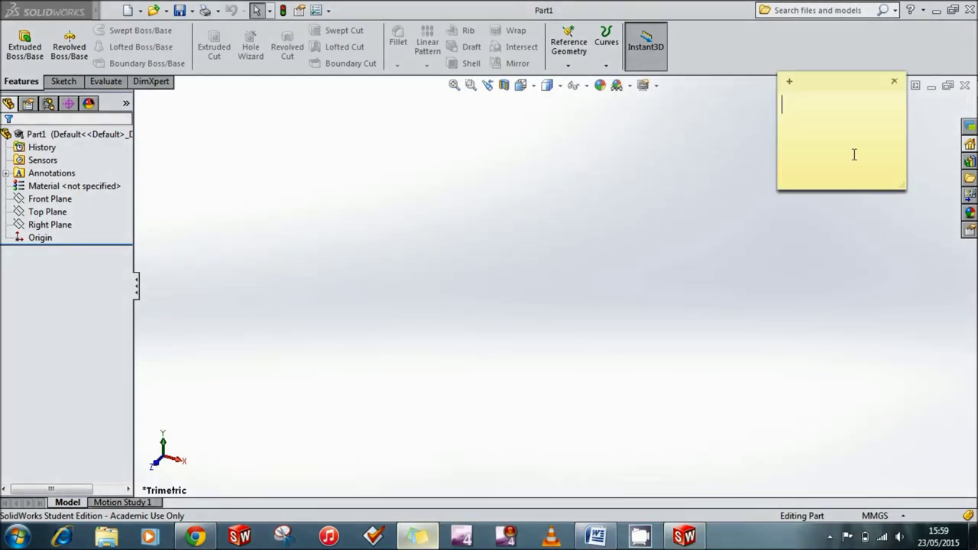
Write note text about the three planes (front, top and right) and picking one to sketch on
text(look on the left of the screen)
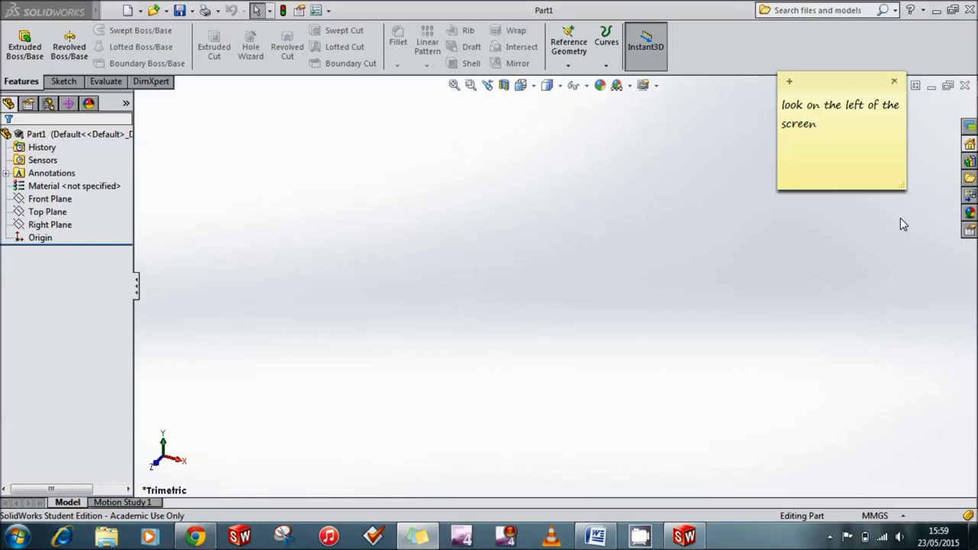
text(.)
key(Return)
key(Return)
text(you will see a)
text( menu)
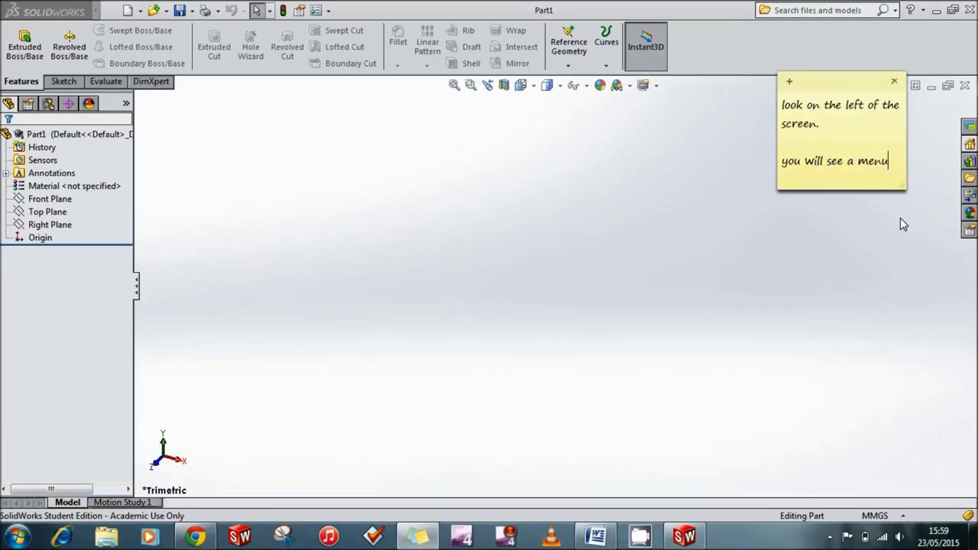
text( with 3 planes)
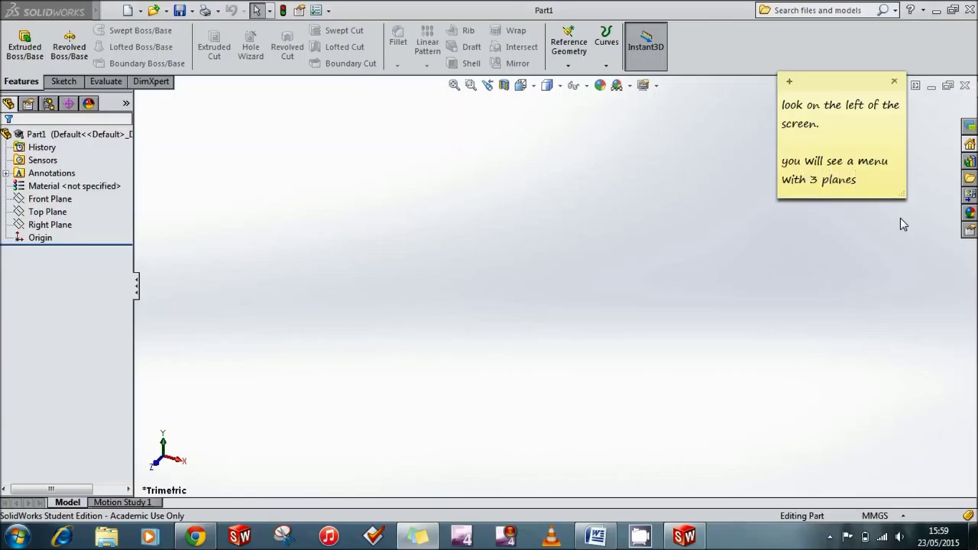
text( -0)
key(BackSpace)
text(front,)
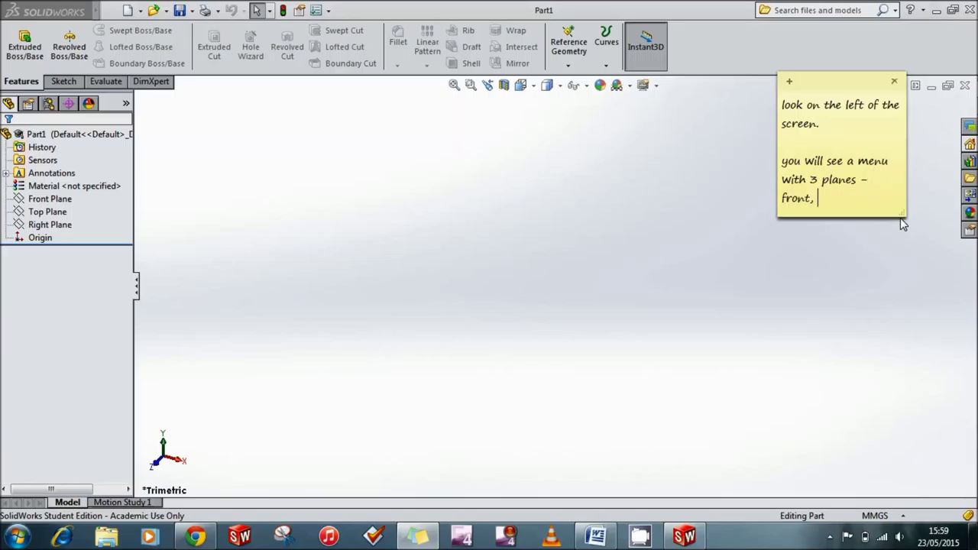
text( top and right)
key(Return)
key(Return)
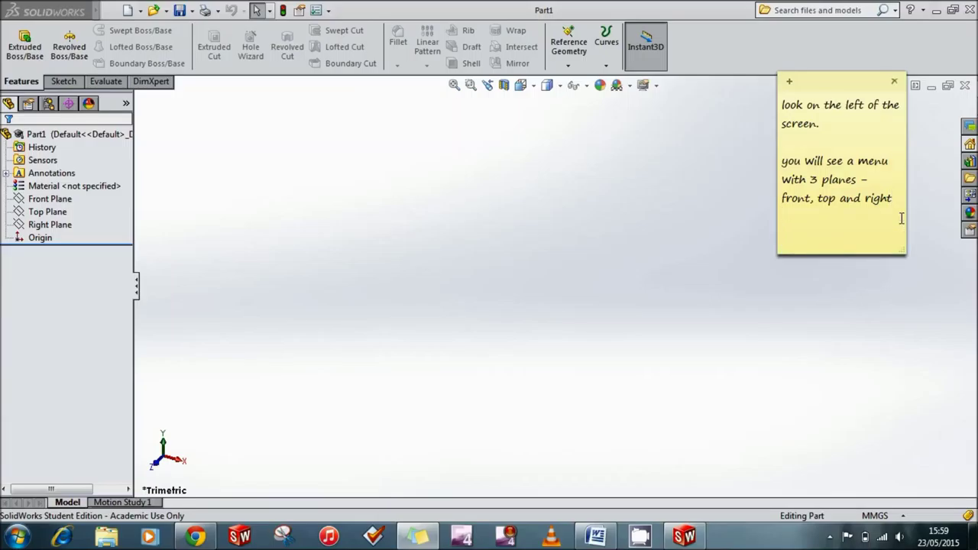
text(elect the p)
text(lane t)
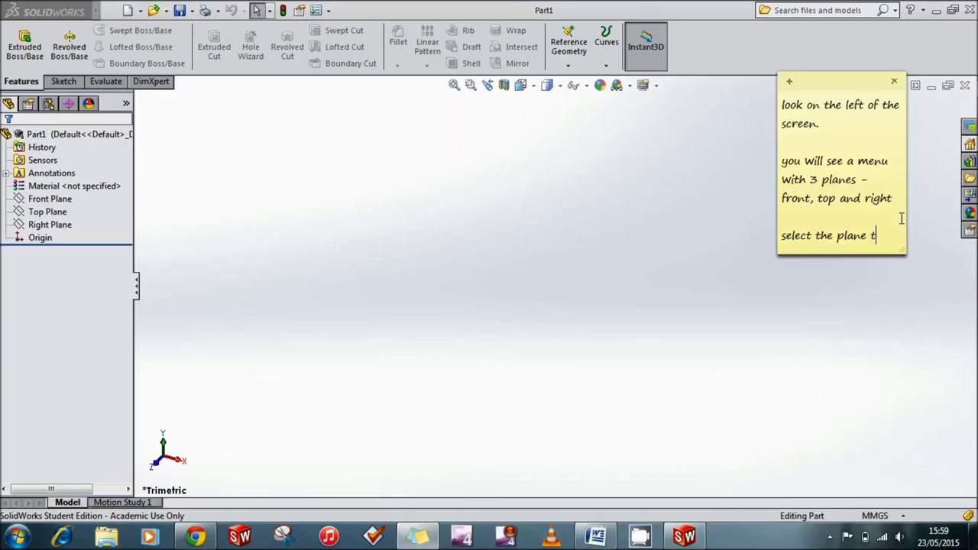
text(hat you Want to ske)
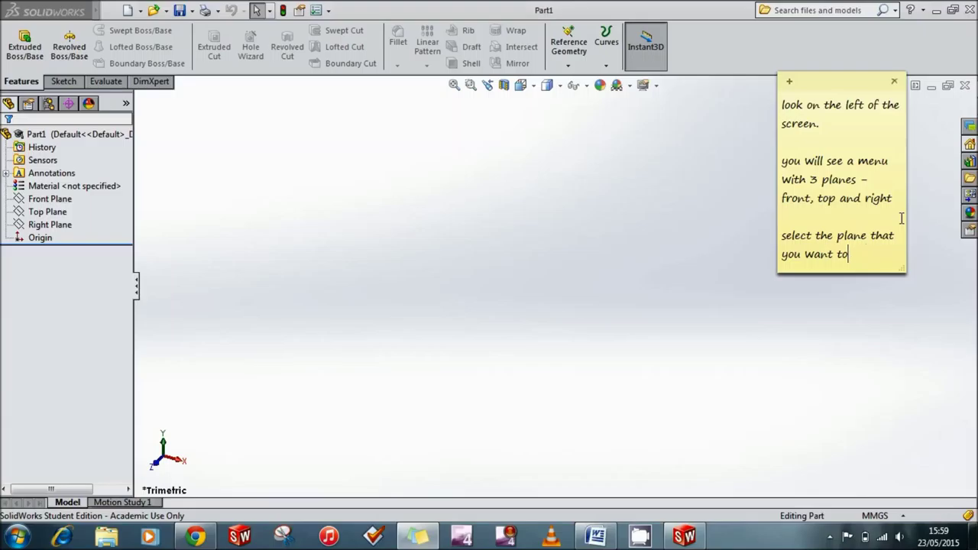
text(tch )
text(on.)
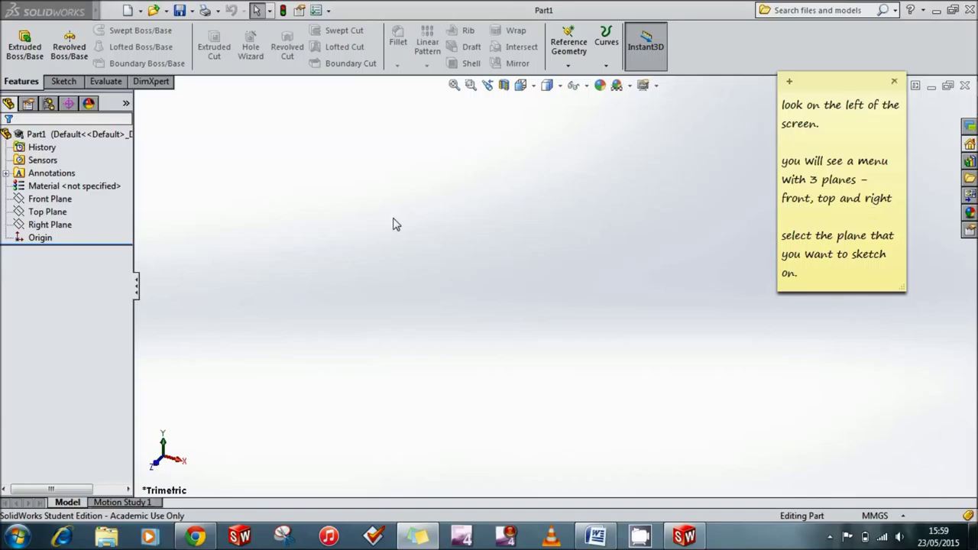
click(38, 213)
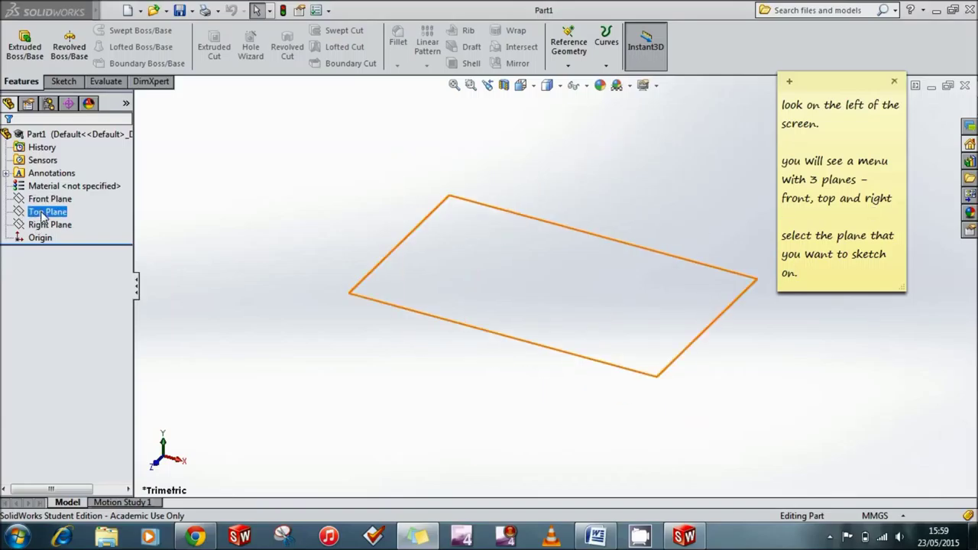
Select the Front Plane and turn the view Normal To it
click(48, 201)
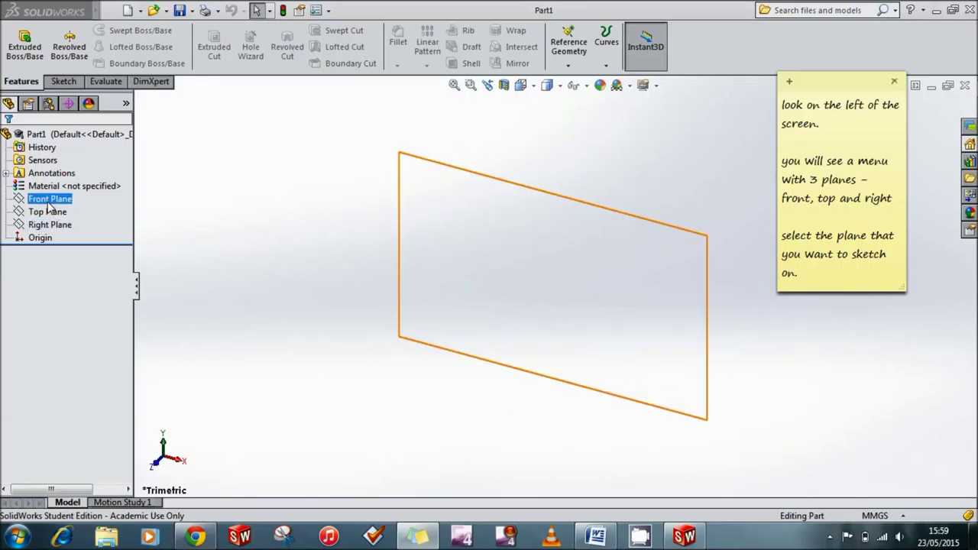
click(48, 205)
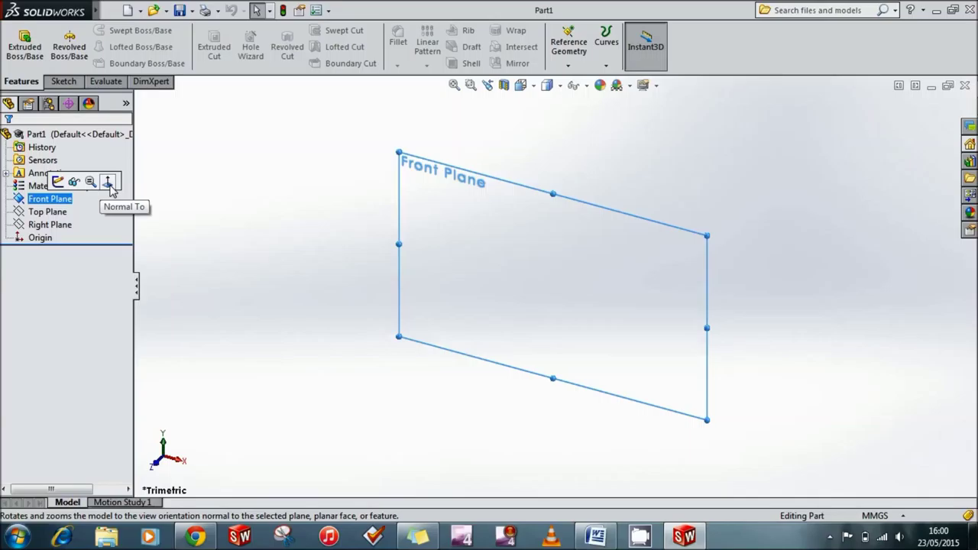
click(108, 183)
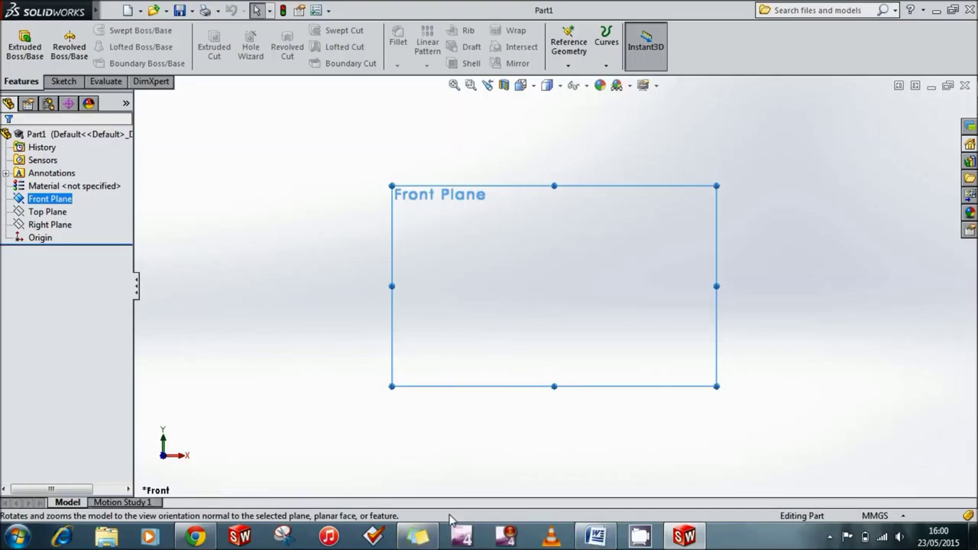
click(418, 537)
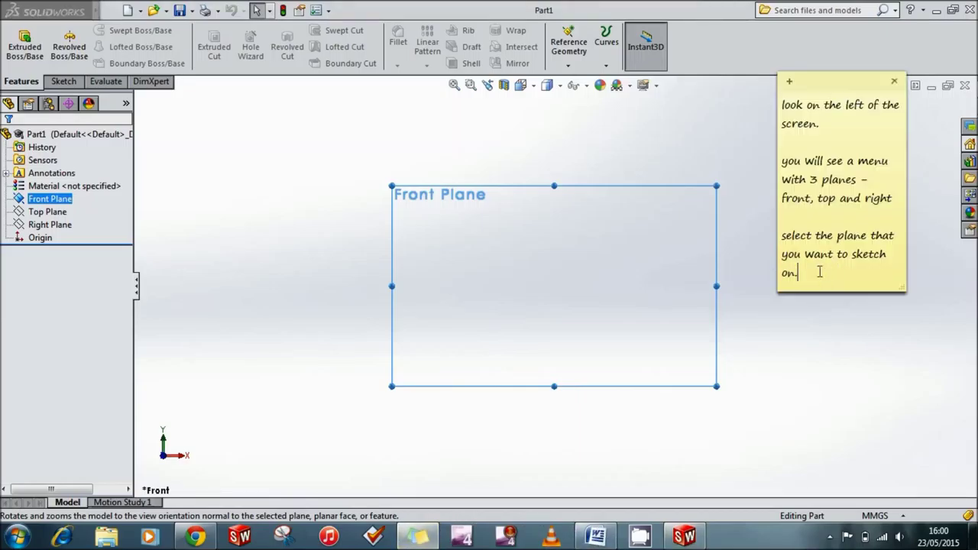
drag(821, 273, 783, 107)
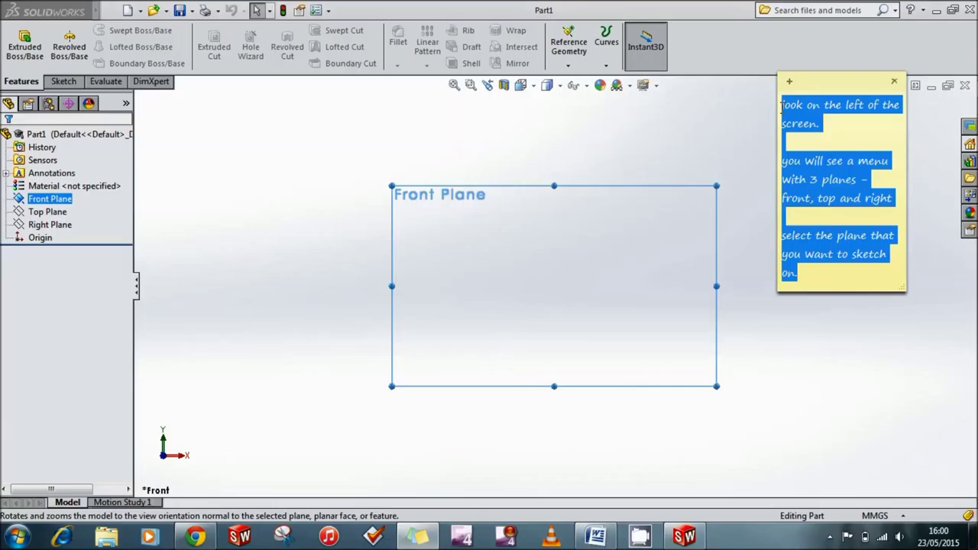
Replace the note text with instructions to sketch the axis of revolution from the origin
key(Delete)
text(w thatyou se)
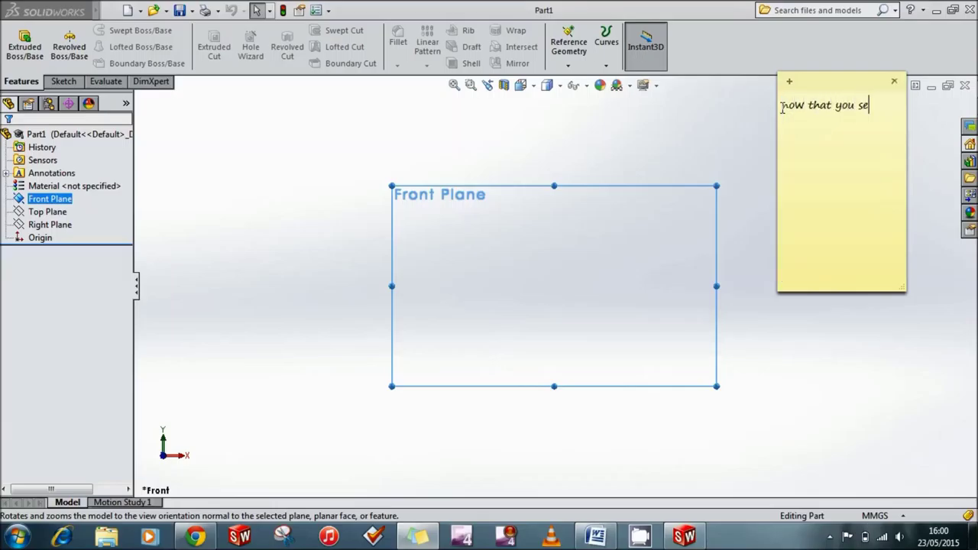
text(he plane)
text(, you have to)
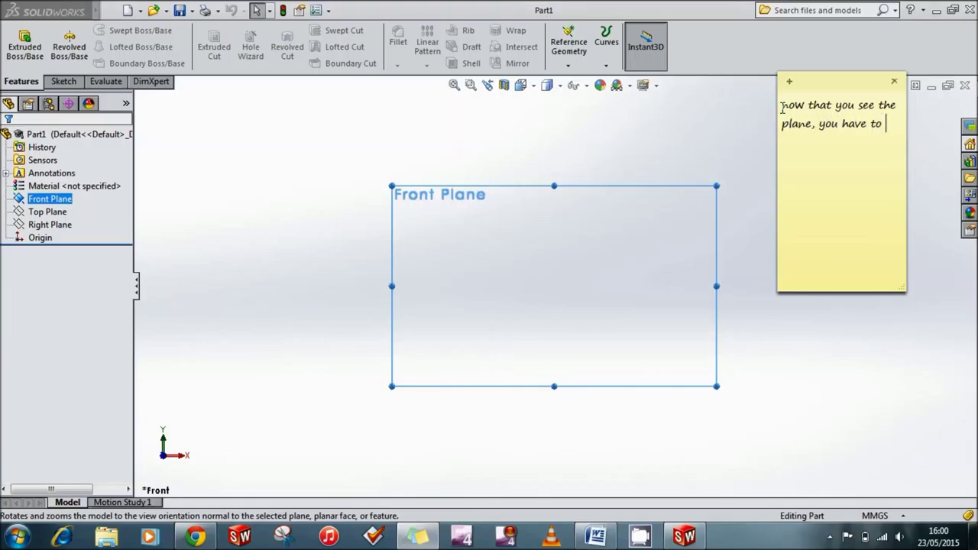
text(psketch the axis of )
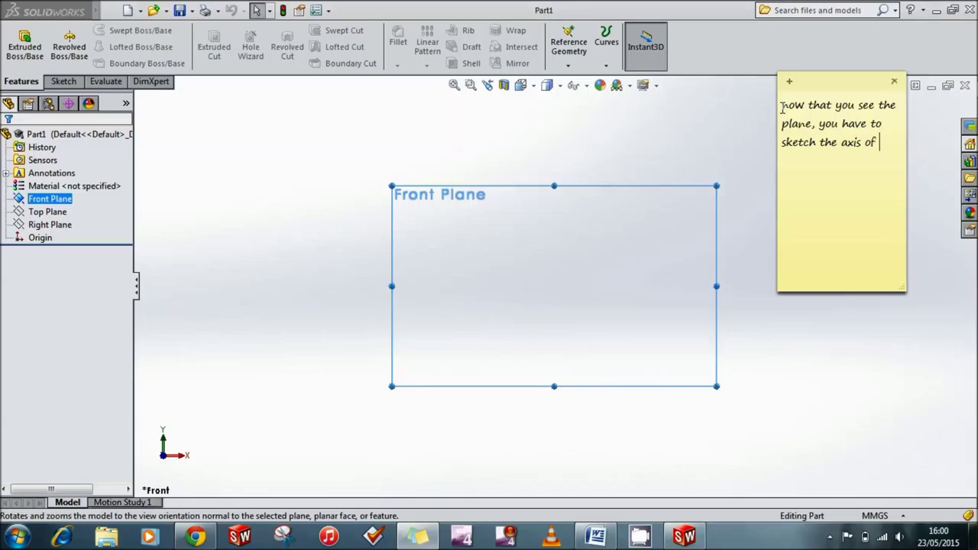
text(olutio)
text(nd th)
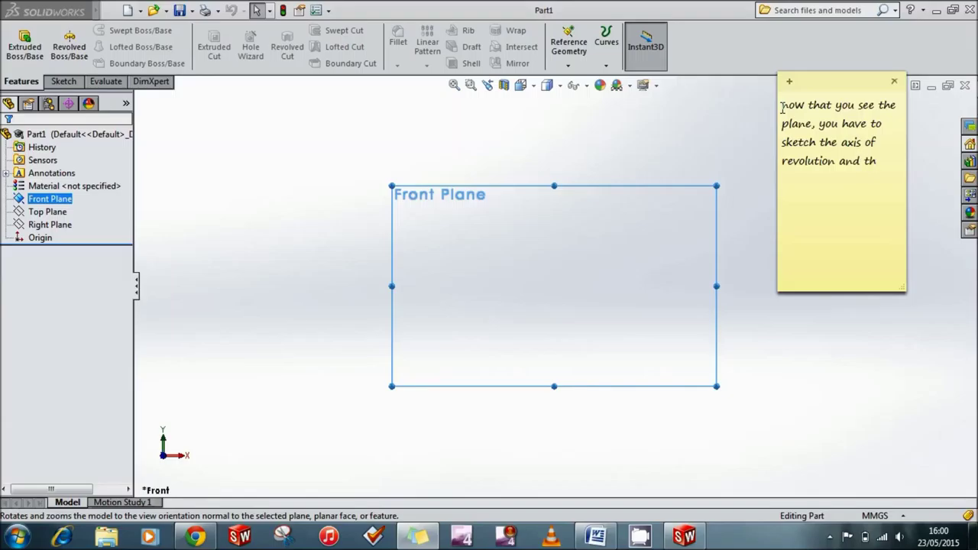
key(BackSpace)
key(BackSpace)
key(BackSpace)
text(m the origin like so)
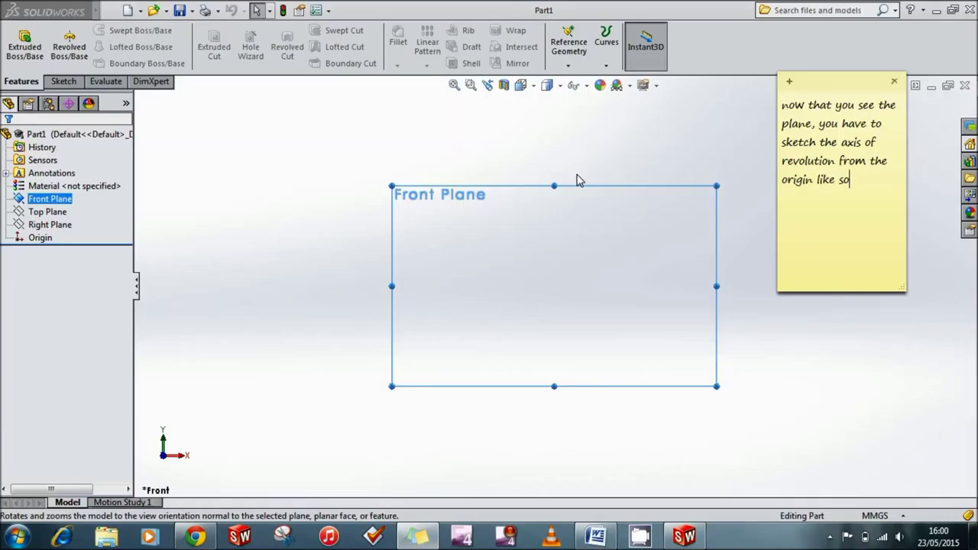
click(66, 84)
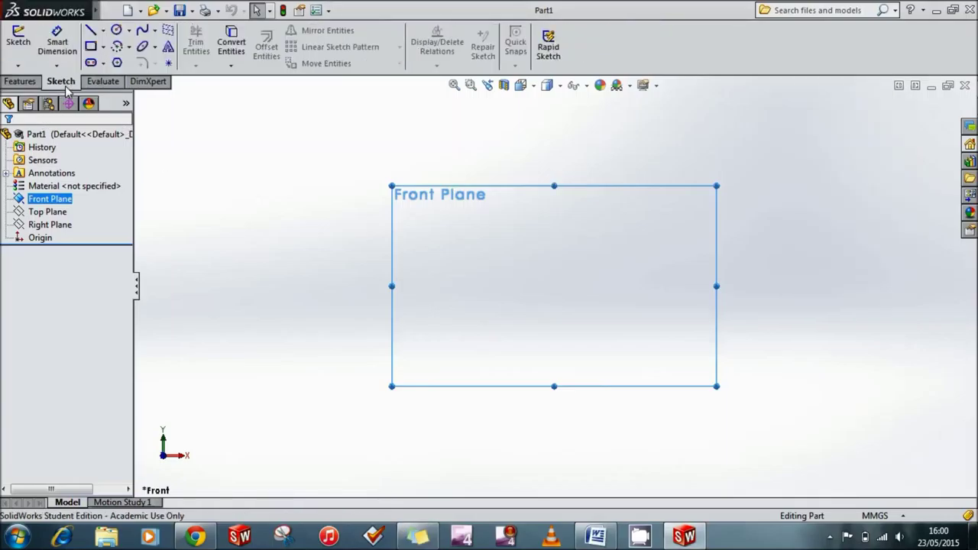
Sketch a vertical centerline through the origin on the Front Plane as the revolution axis
click(102, 32)
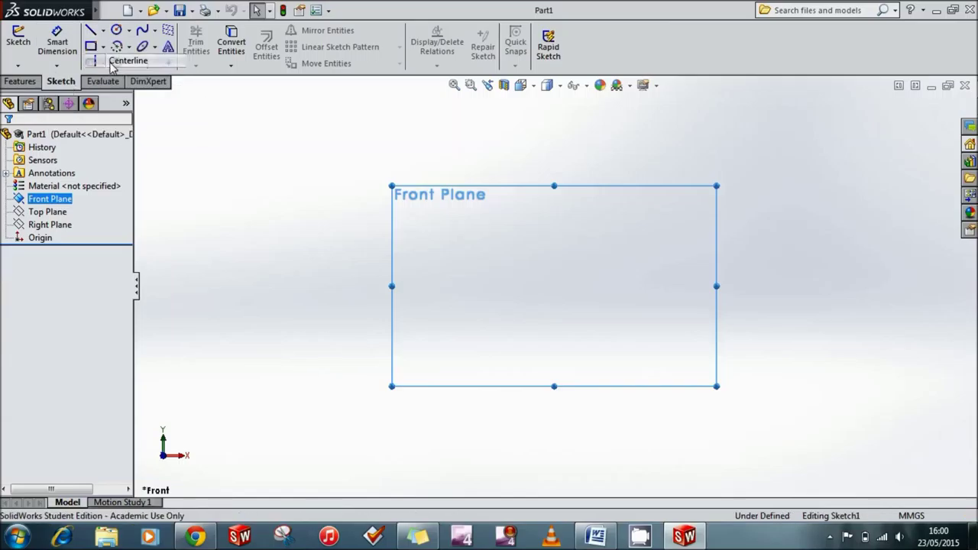
click(112, 64)
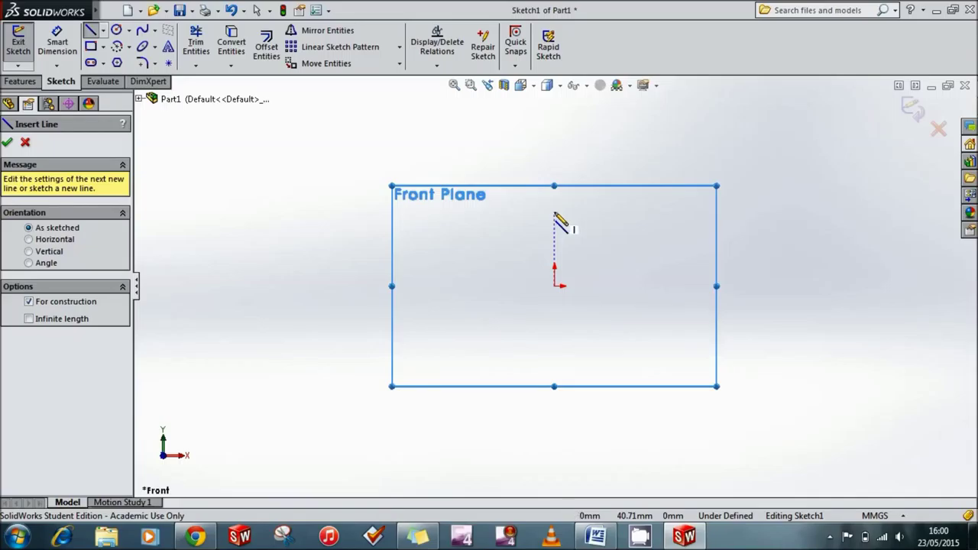
click(554, 214)
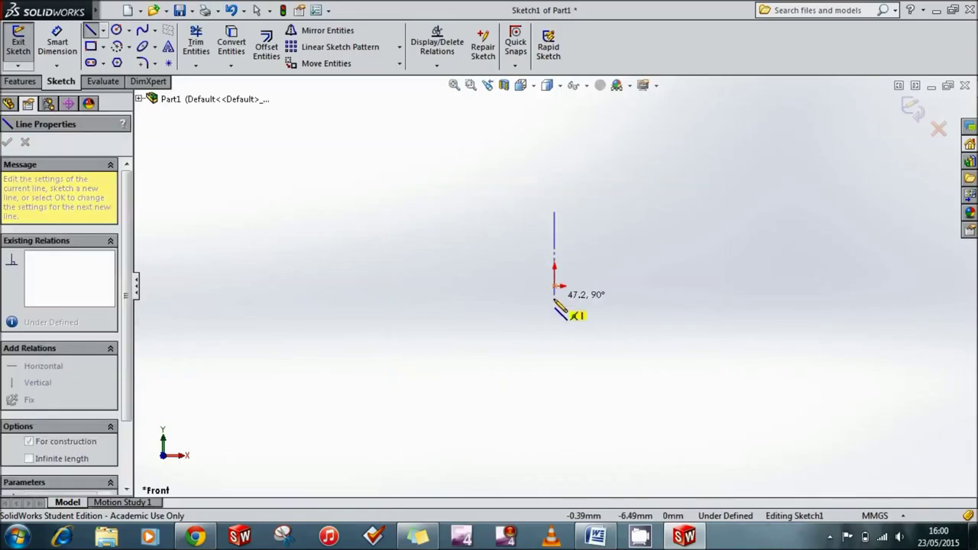
click(555, 344)
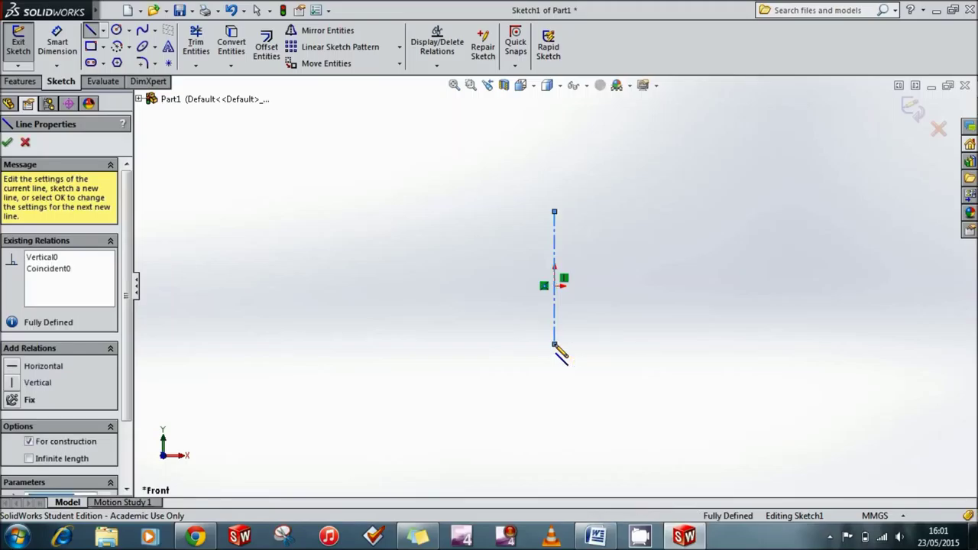
click(6, 142)
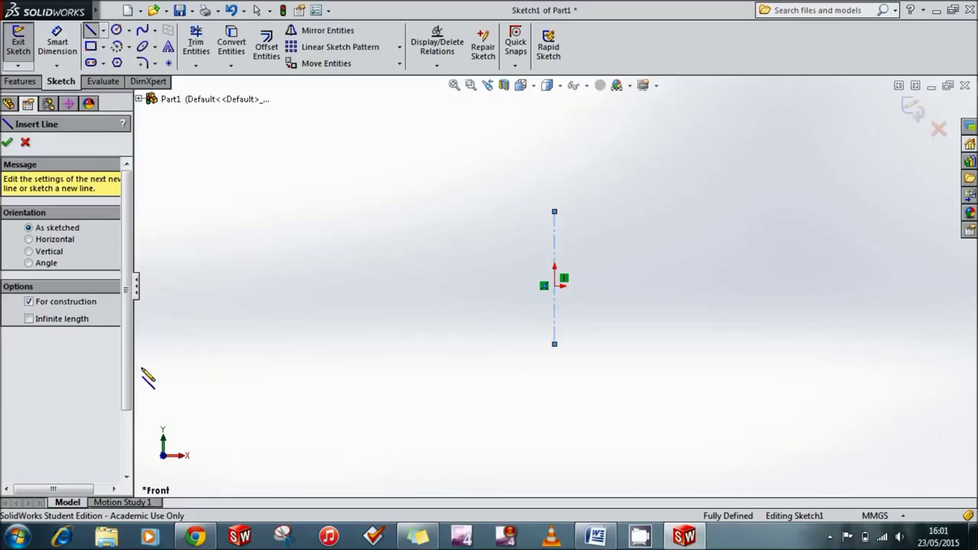
click(428, 540)
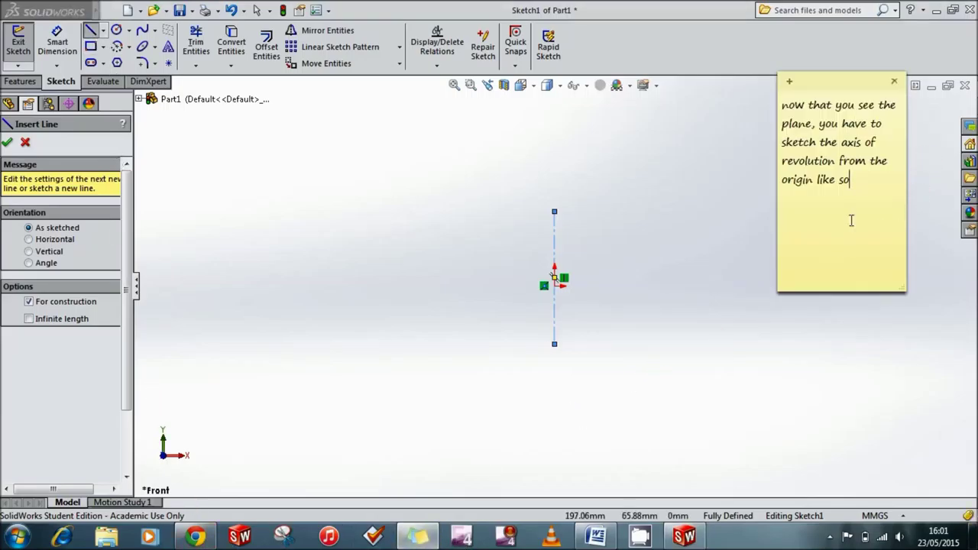
Add the line 'then draw your bottle...' to the sticky note
text(the draw your bot)
text(tle)
text(...)
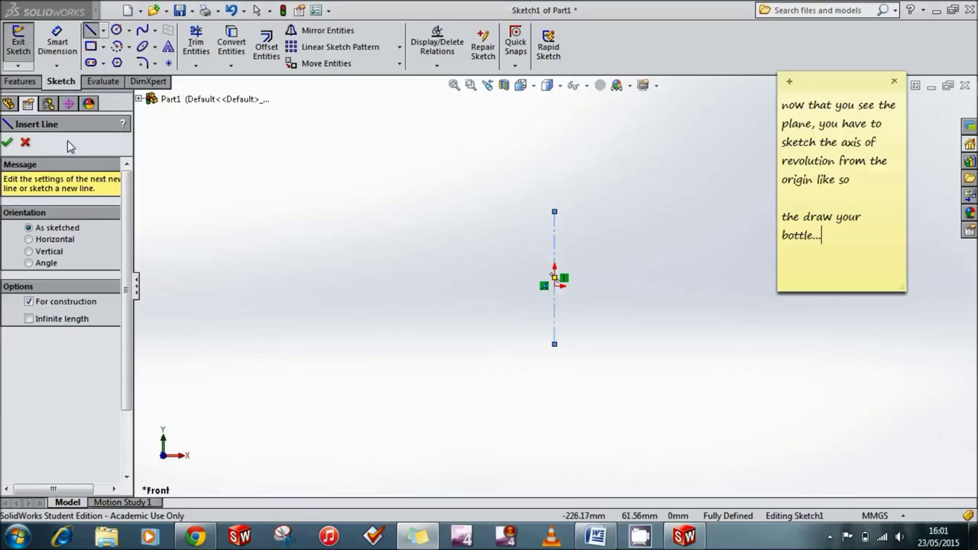
Draw the closed half-bottle profile: flat neck top, curved shoulder, vertical side and flat base
click(103, 32)
click(114, 47)
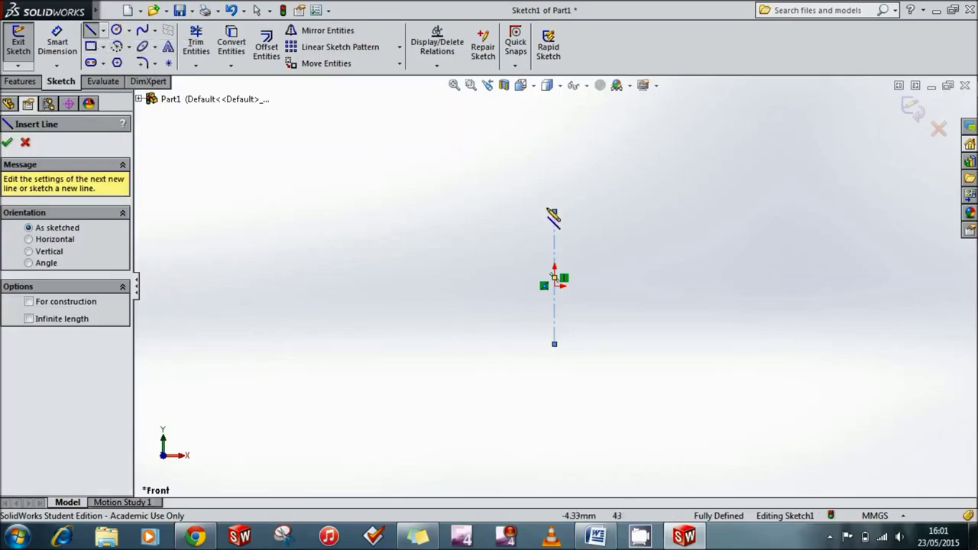
click(554, 211)
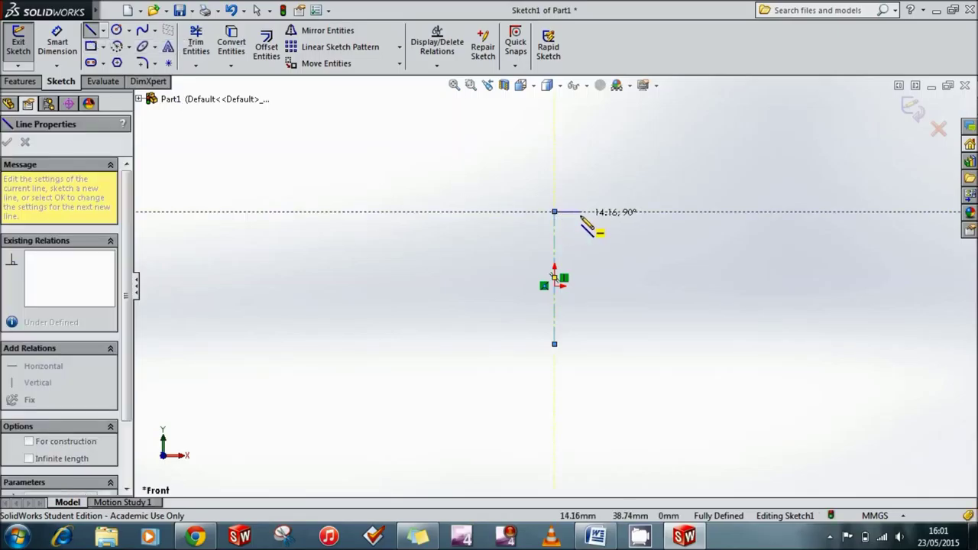
click(581, 211)
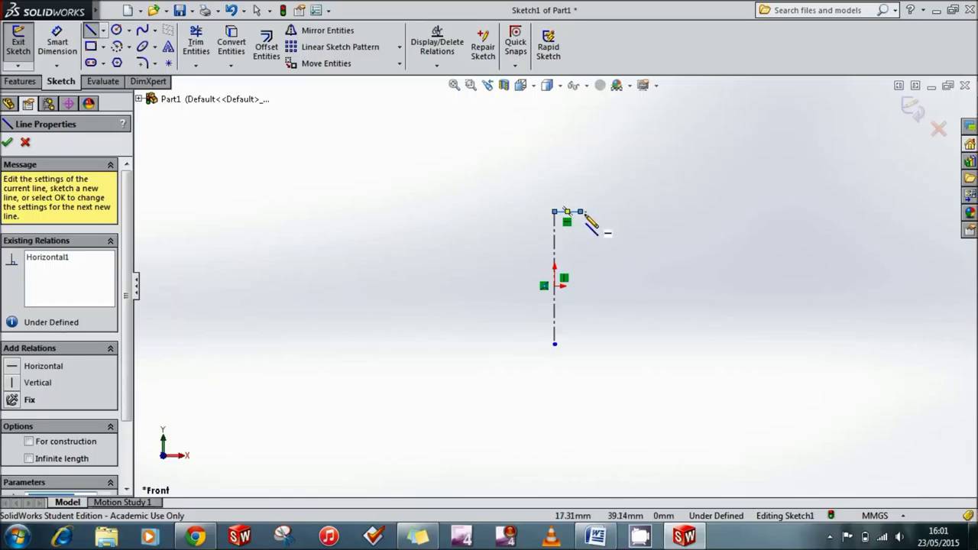
click(581, 213)
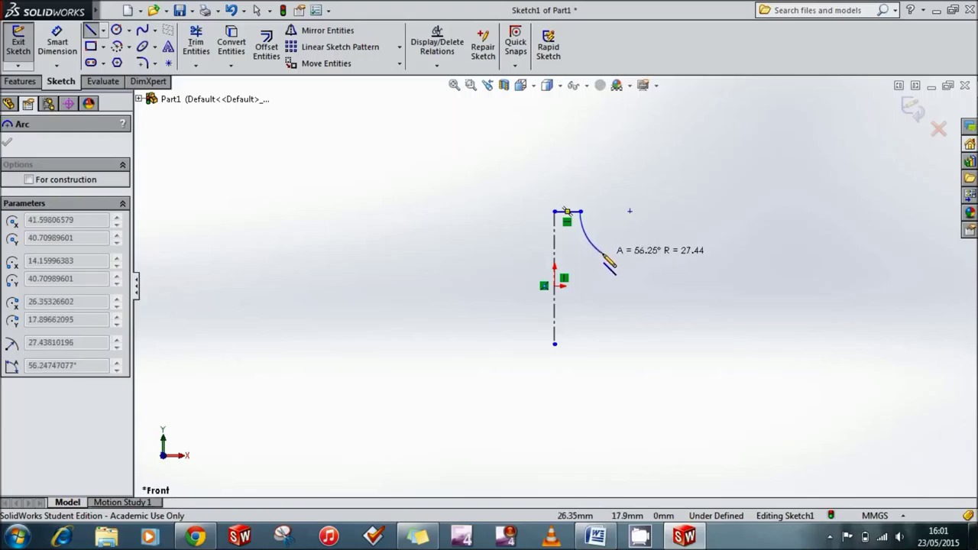
click(602, 254)
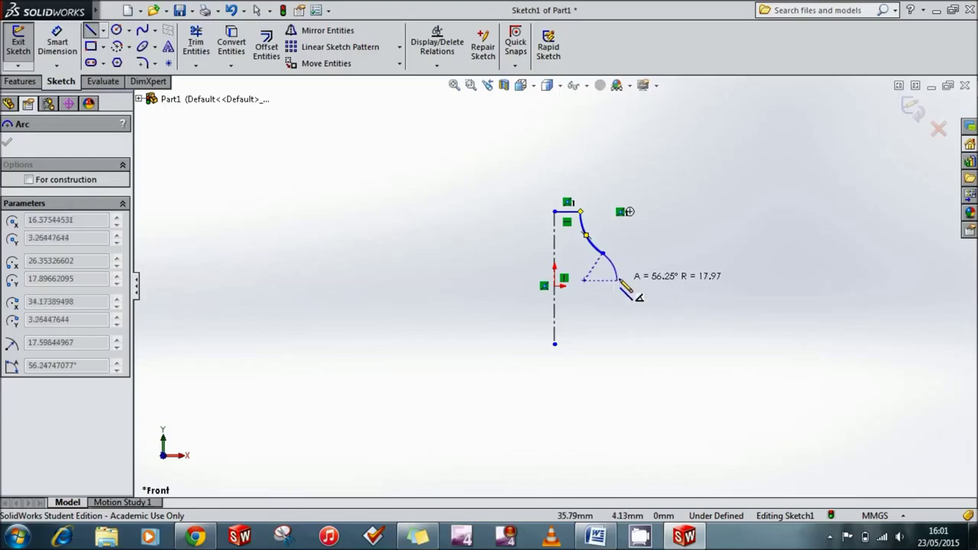
click(617, 279)
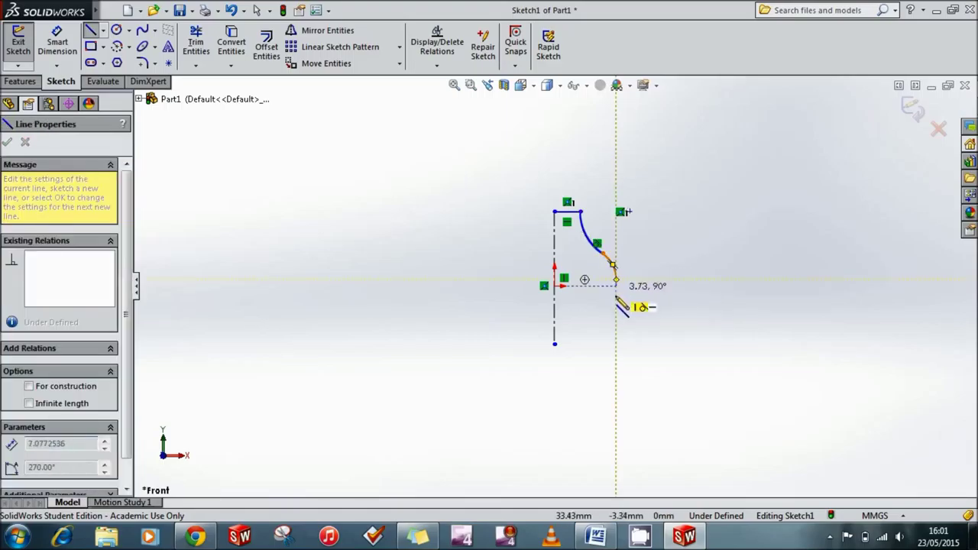
click(617, 344)
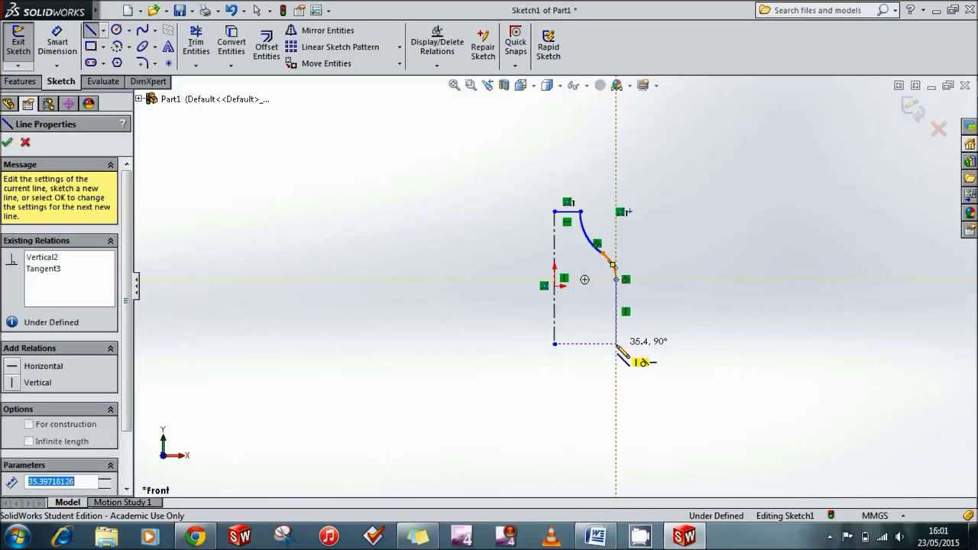
click(555, 344)
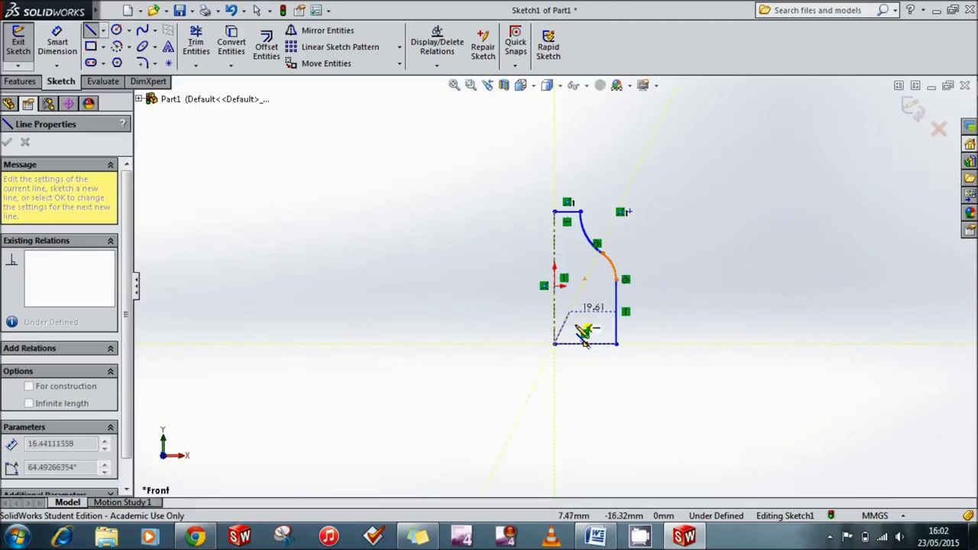
click(617, 345)
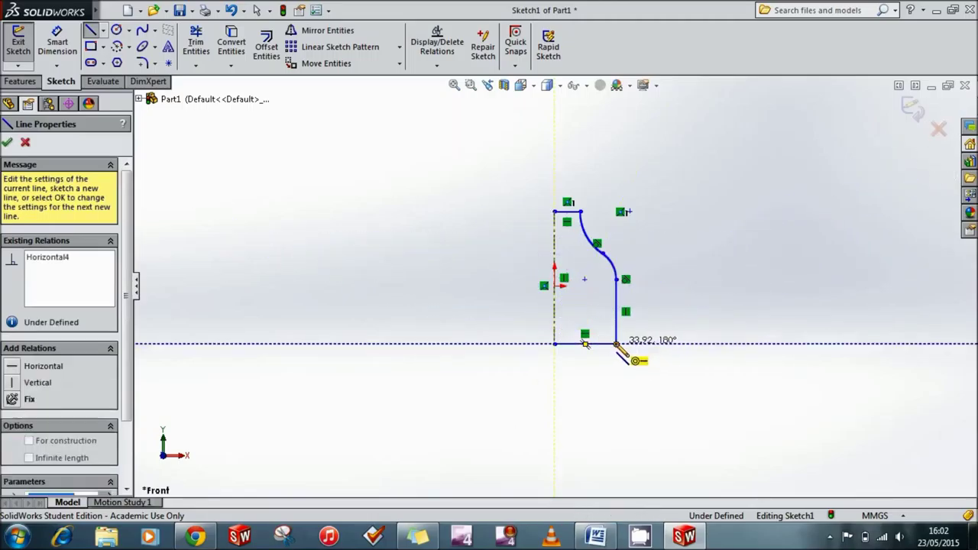
click(8, 143)
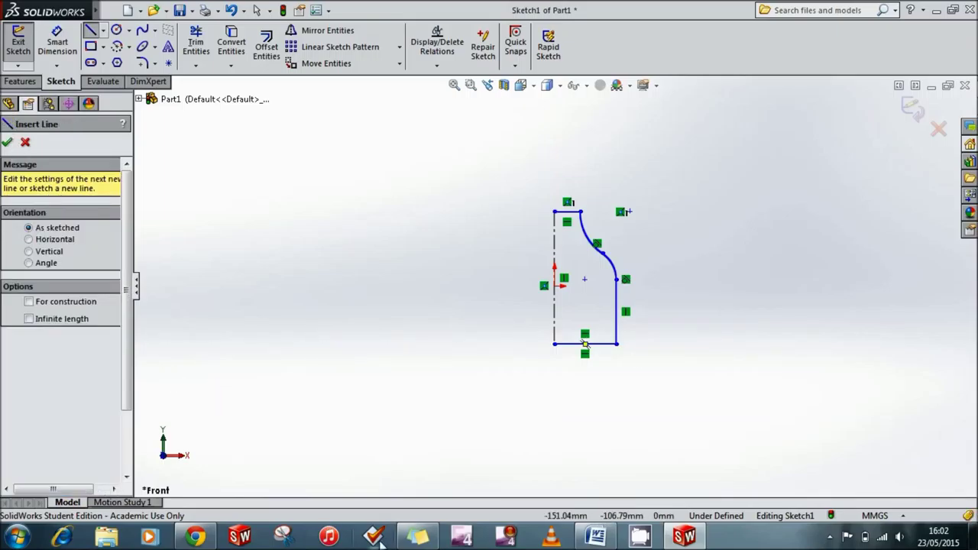
click(418, 537)
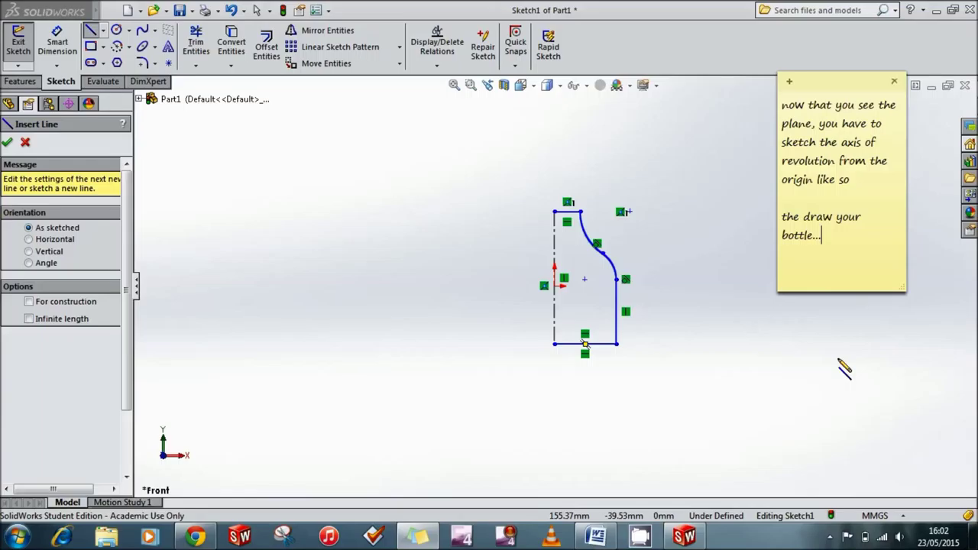
Replace the note text with a tip to revolve the shape using Features > Revolved Boss/Base
drag(834, 260, 780, 108)
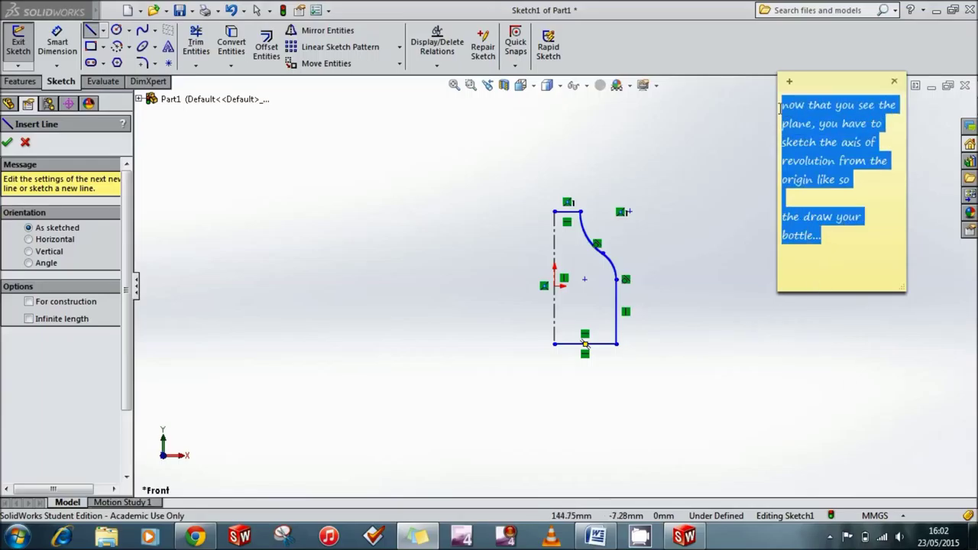
text(now that)
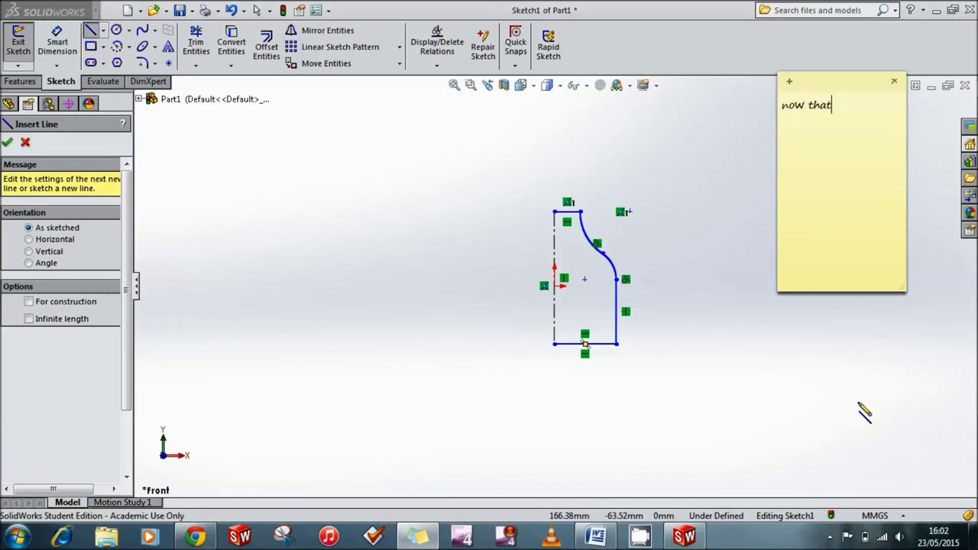
text( you hav)
text(e the s)
text(hape po)
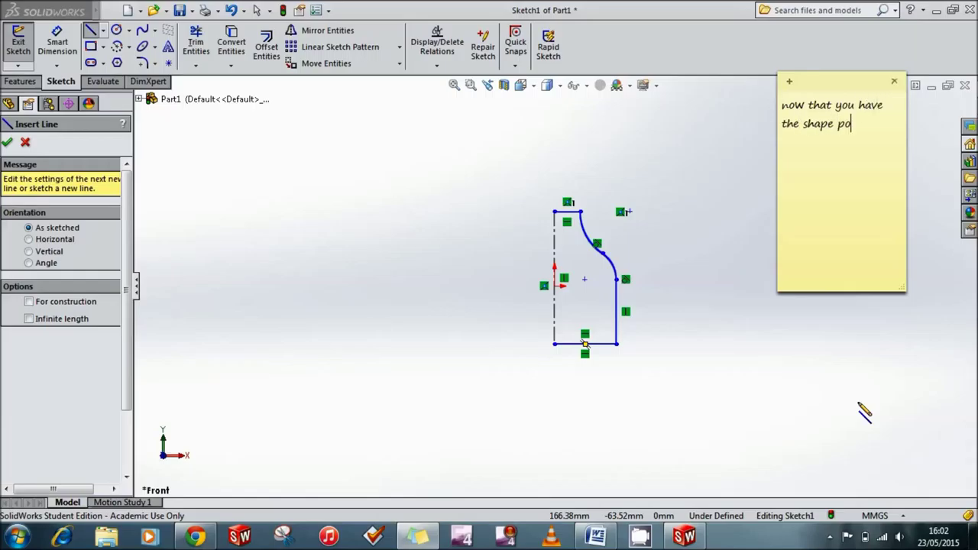
text( the b)
text(le, yo)
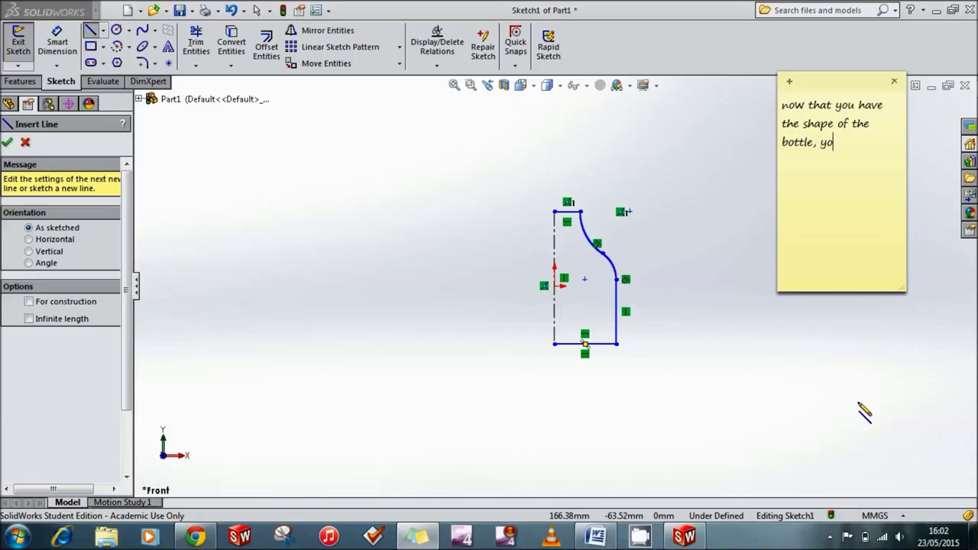
text(have to)
text( revolve o)
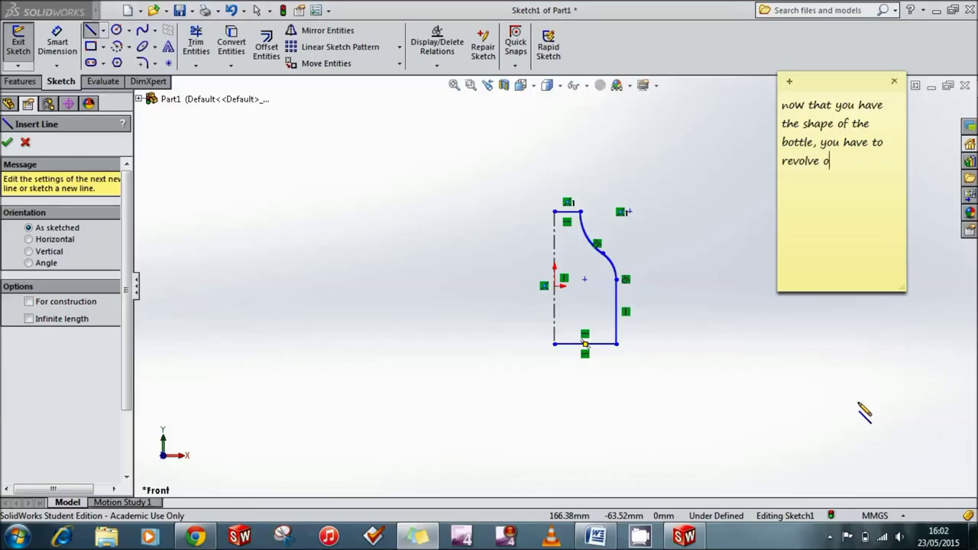
text(it)
text(Go to)
text( features)
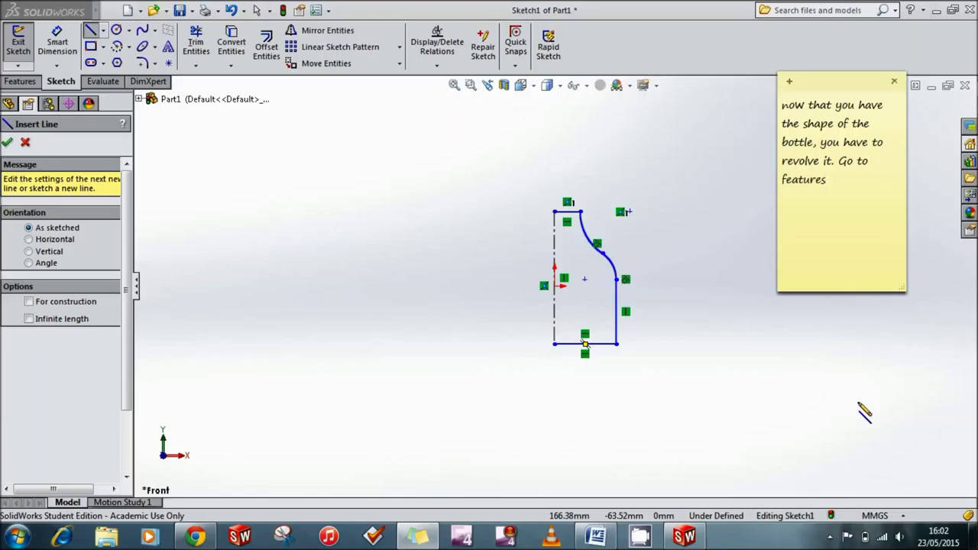
text(nd )
text(revolve b)
text(oss b)
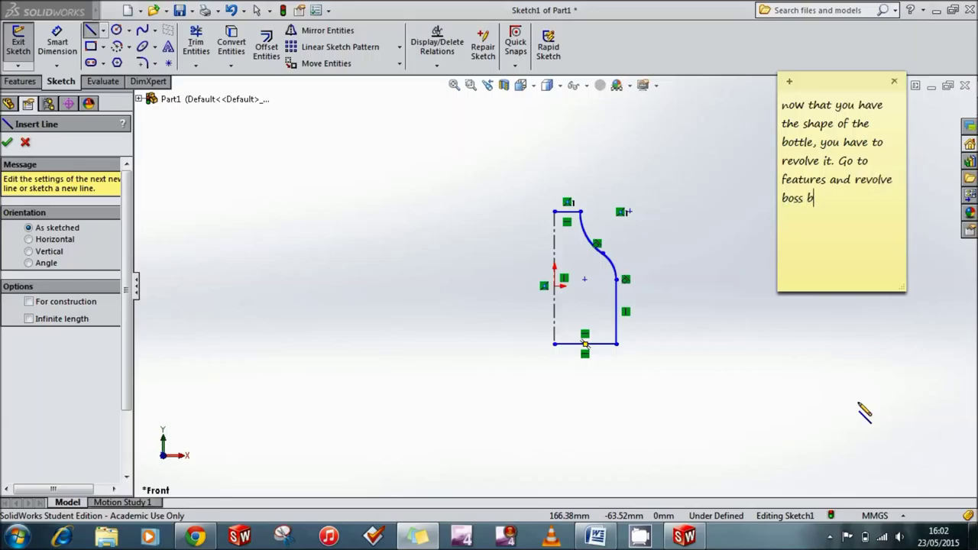
text(abase.)
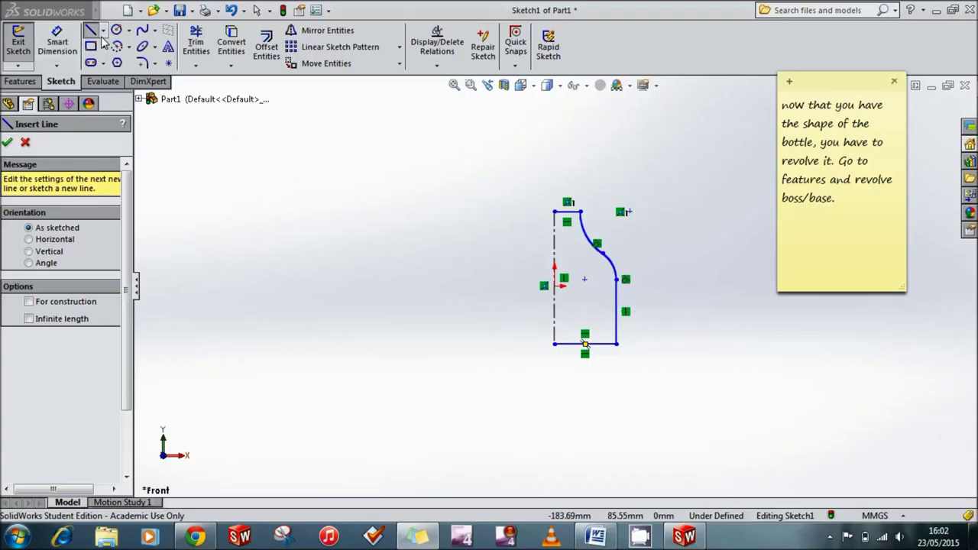
End the line sketch and set up a Revolved Boss/Base about Line1 at 360.00deg
click(7, 143)
click(21, 81)
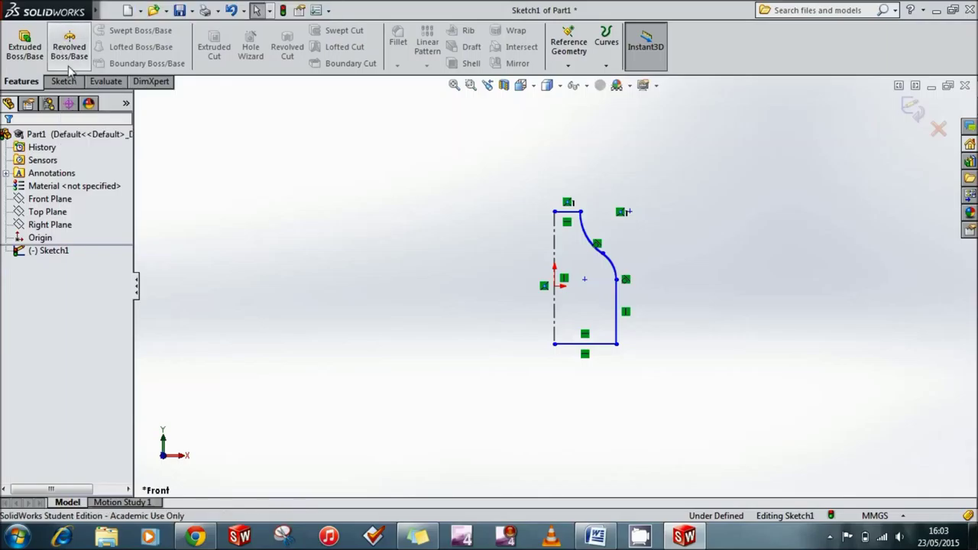
click(74, 60)
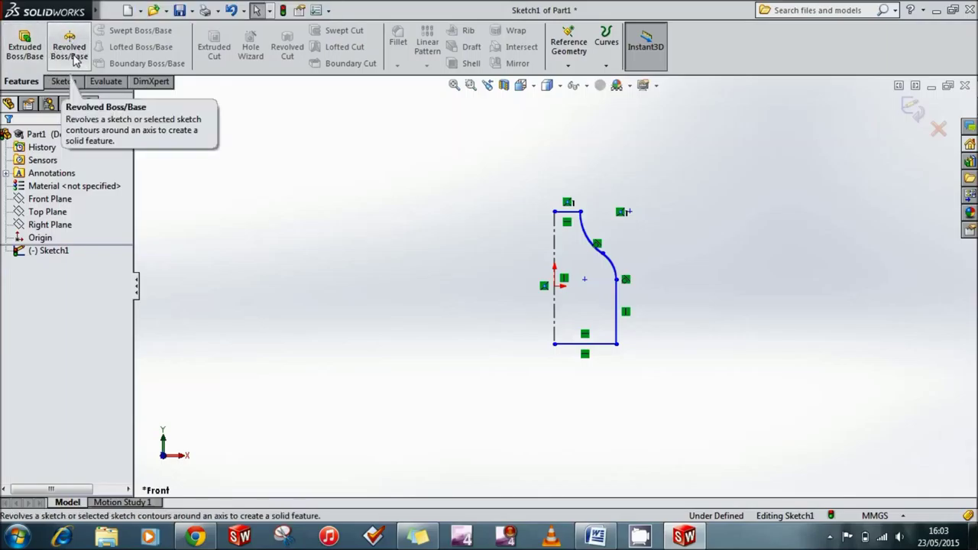
click(74, 59)
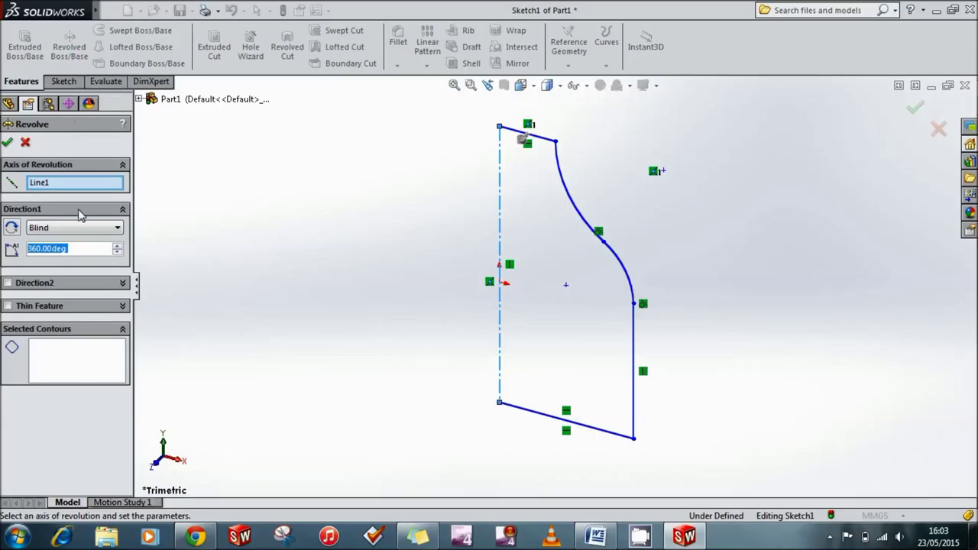
click(419, 537)
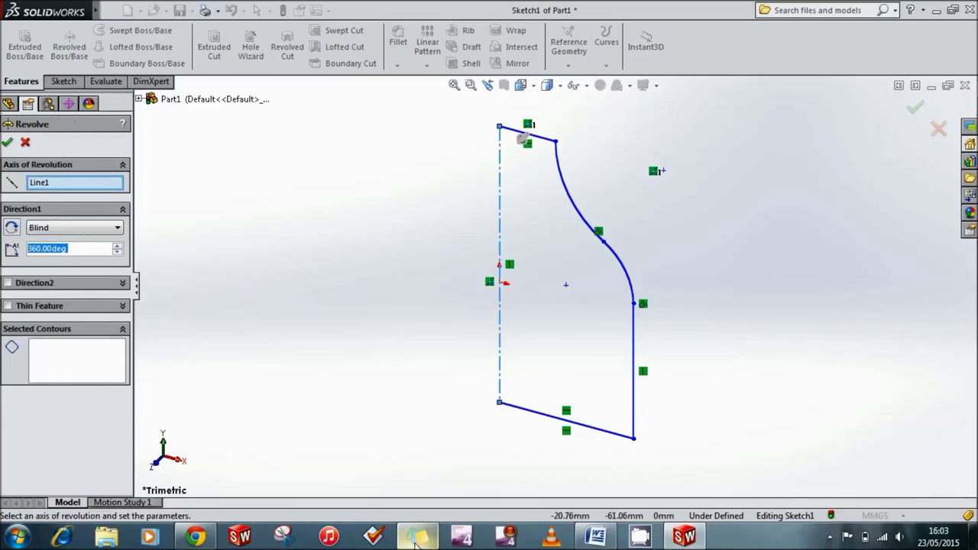
Replace the sticky note text with: if it doesn't revolve automatically, select the whole plane, then revolve
drag(847, 220, 783, 107)
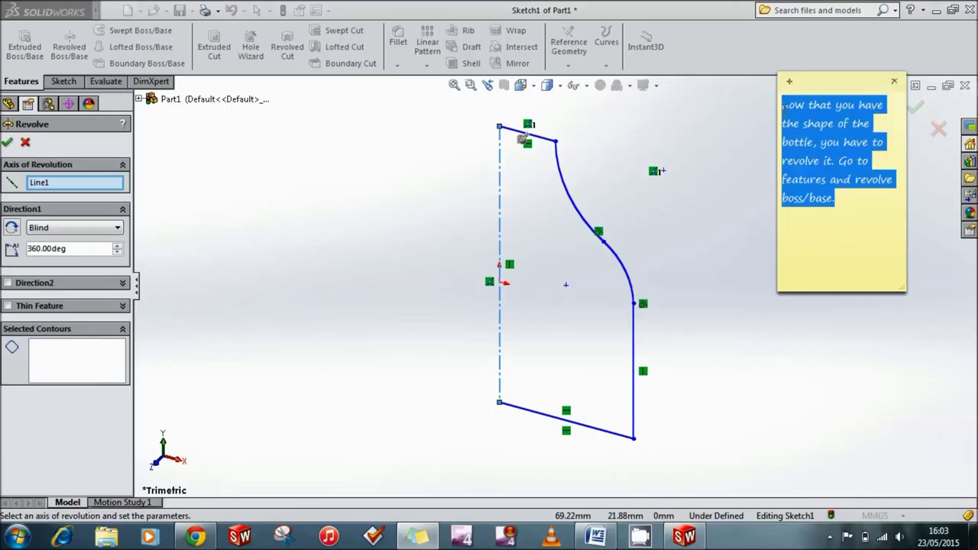
key(Delete)
text(it does not )
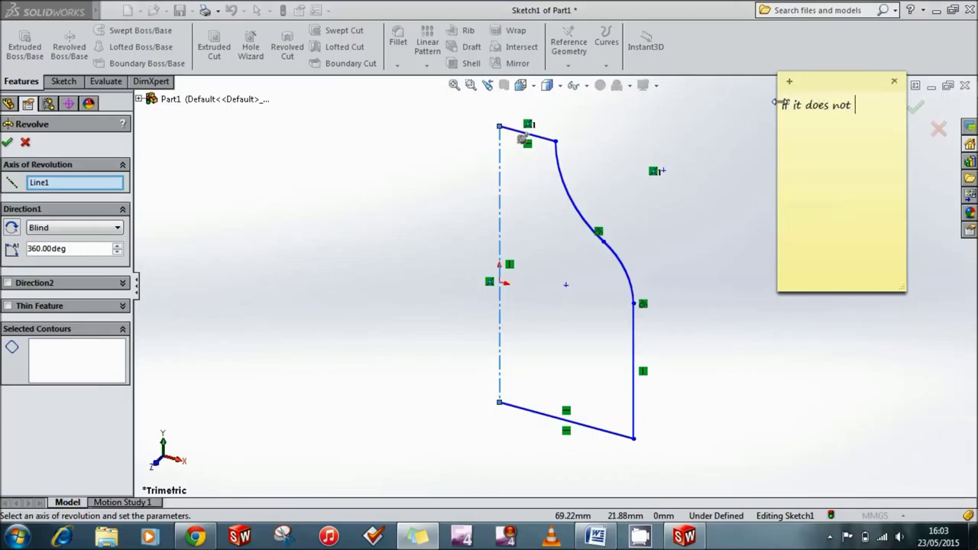
text(automatically )
text(do s)
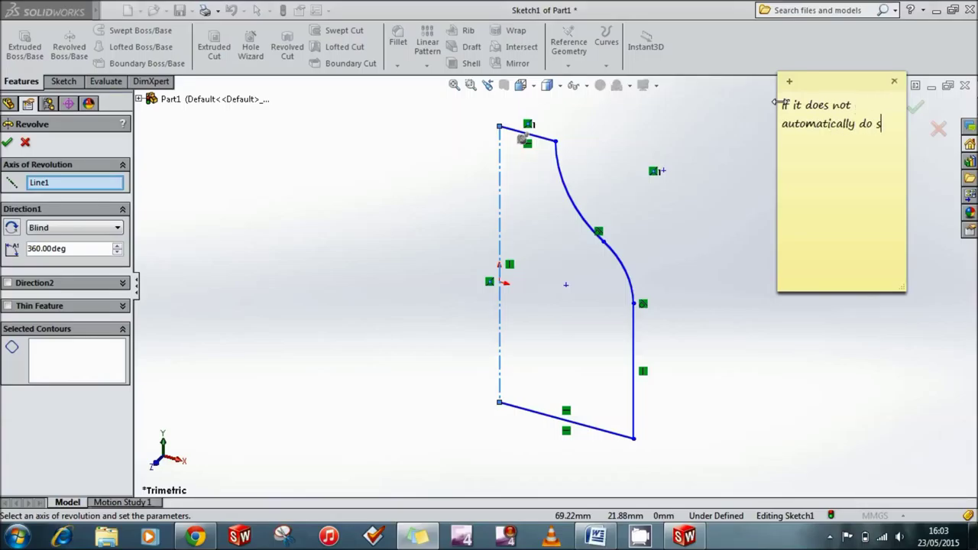
text(ke in this vi)
text(deo, select the whole plane and then re)
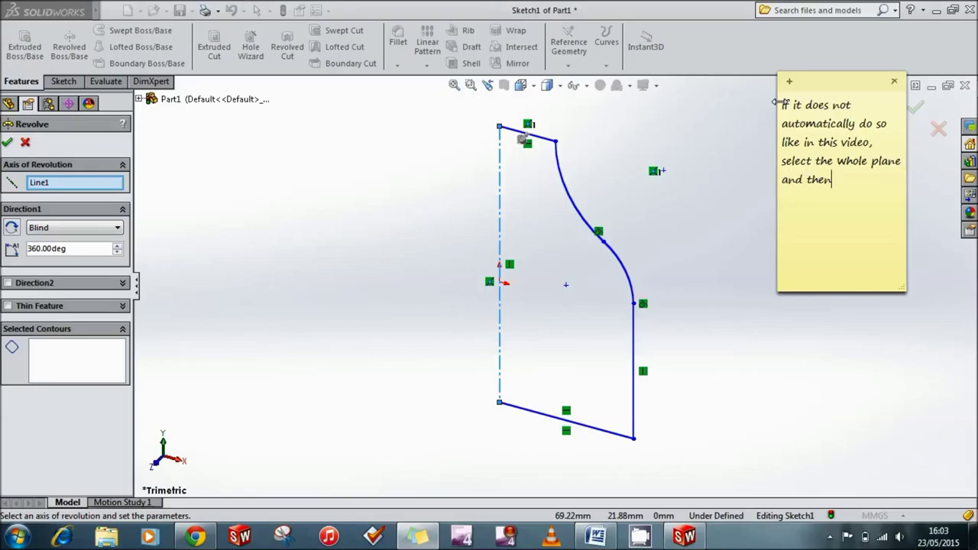
text(volve it.)
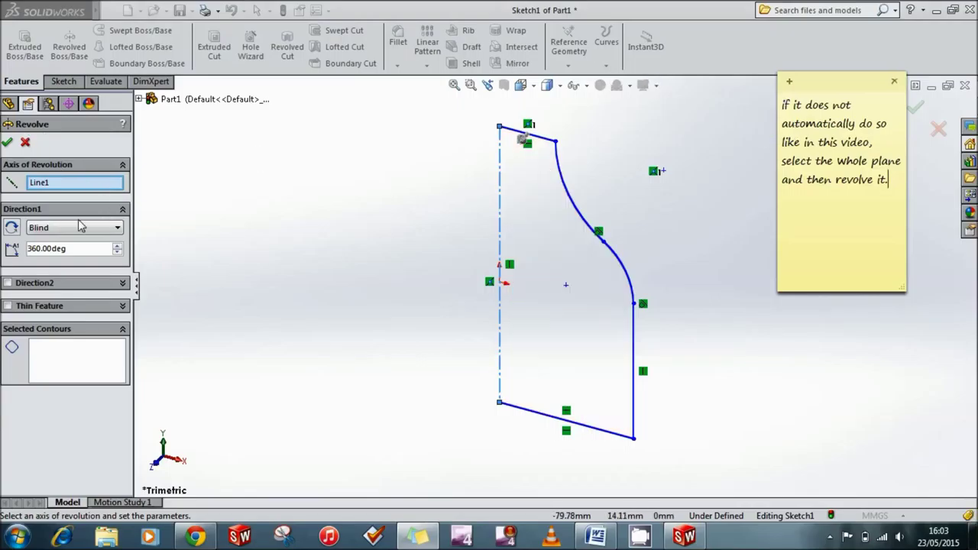
Add the enclosed bottle profile as the contour and confirm the 360deg revolve as Revolve1
click(545, 293)
click(545, 292)
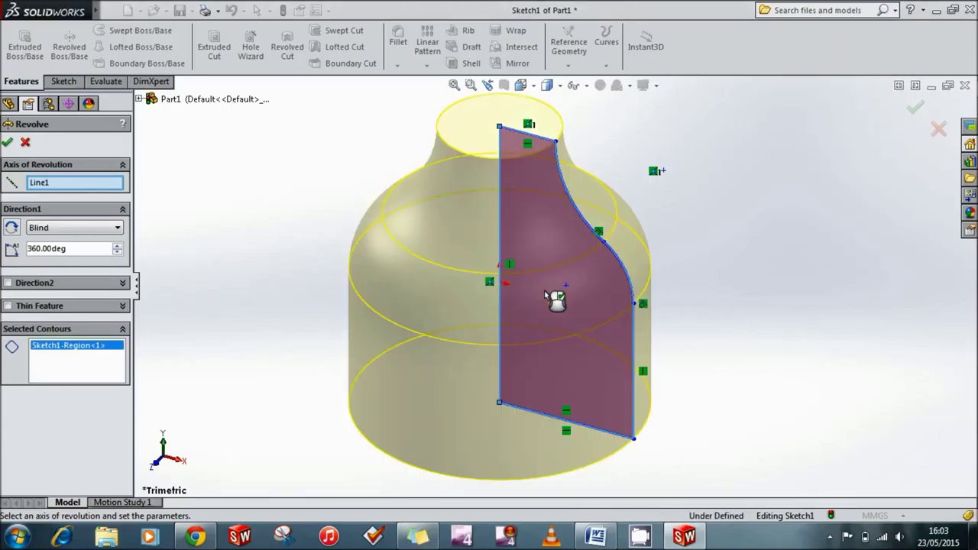
click(7, 142)
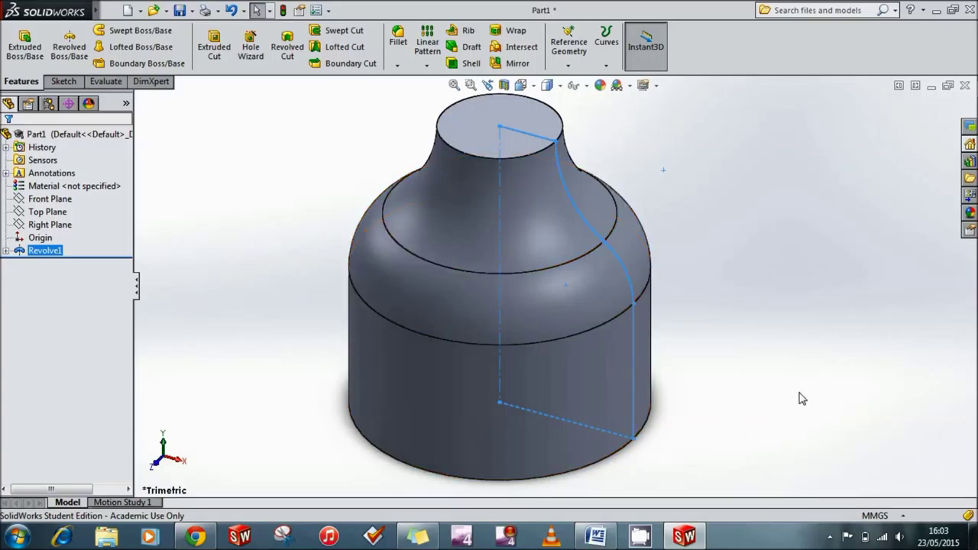
Note that bottle dimensions can be changed with Smart Dimension in the sketch, then show the Sketch tools
click(407, 417)
click(419, 536)
mouse_move(888, 191)
mouse_down()
mouse_move(787, 138)
mouse_move(768, 110)
mouse_up()
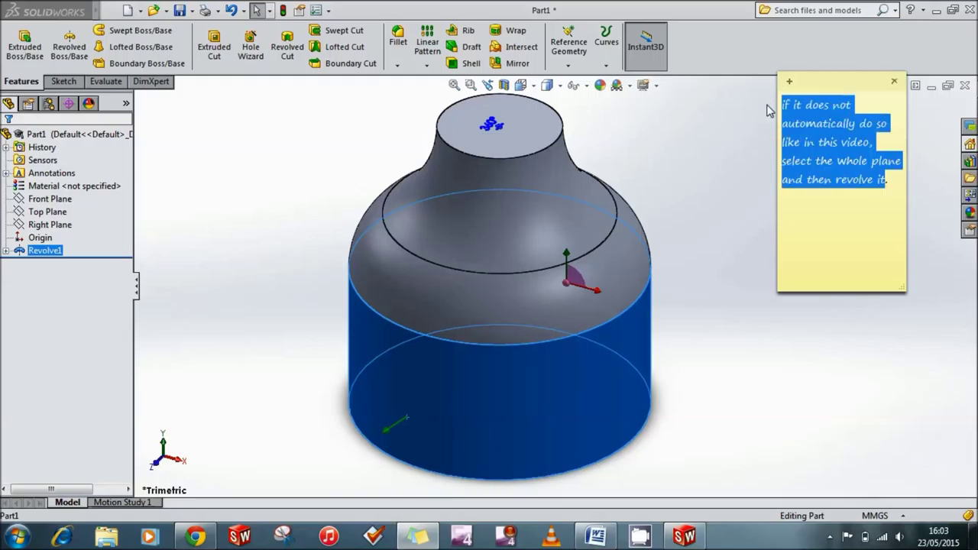
text(if you thi)
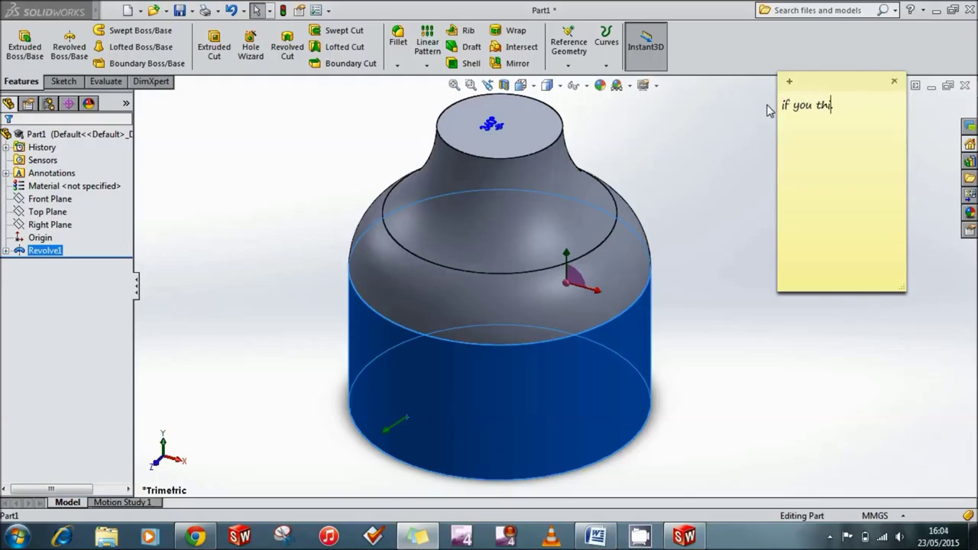
text(nk it is too fat, you )
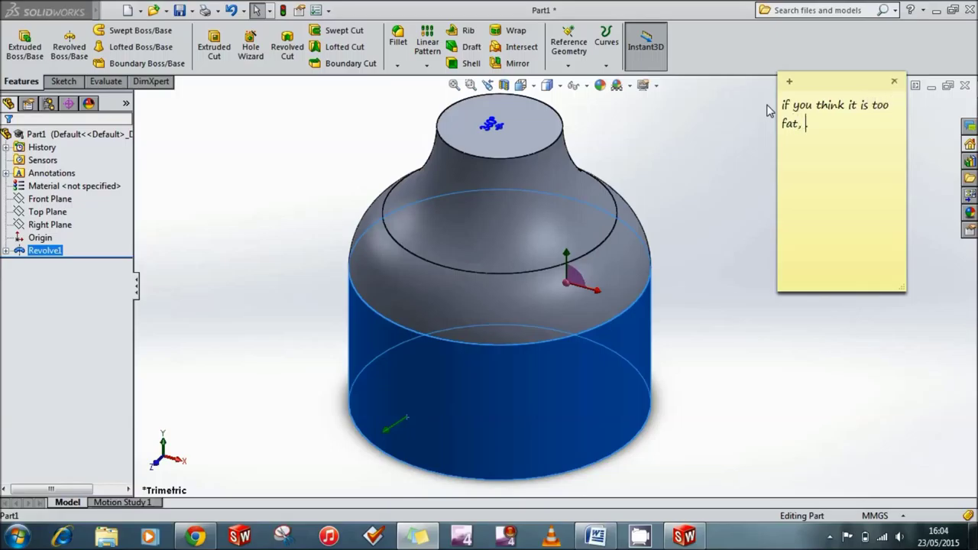
text(can change the dimentions by )
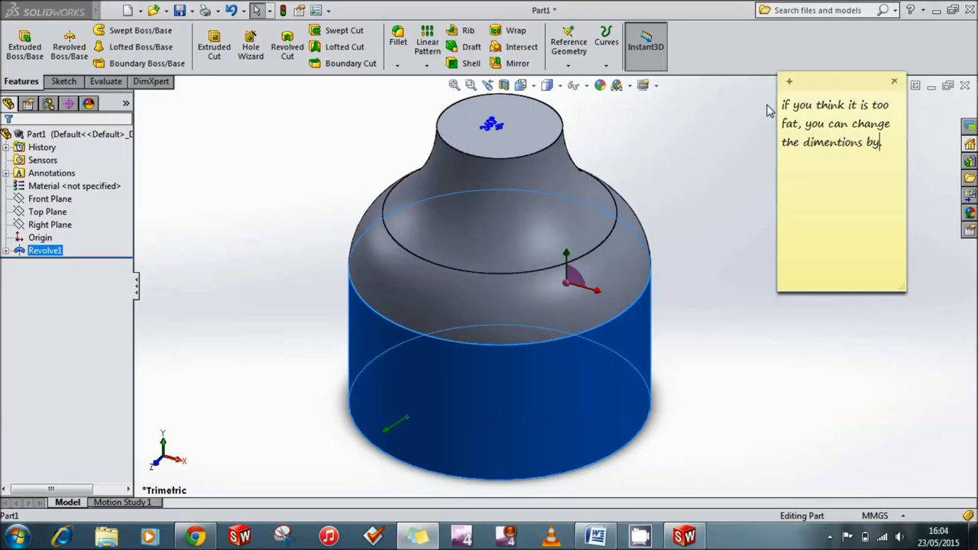
text(going into the sketch)
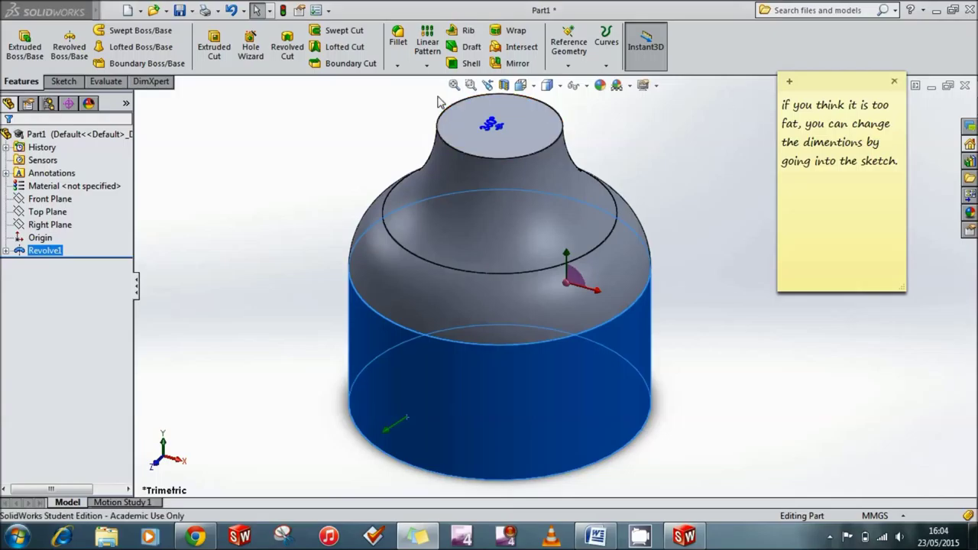
text(.)
text(to c)
text(hng)
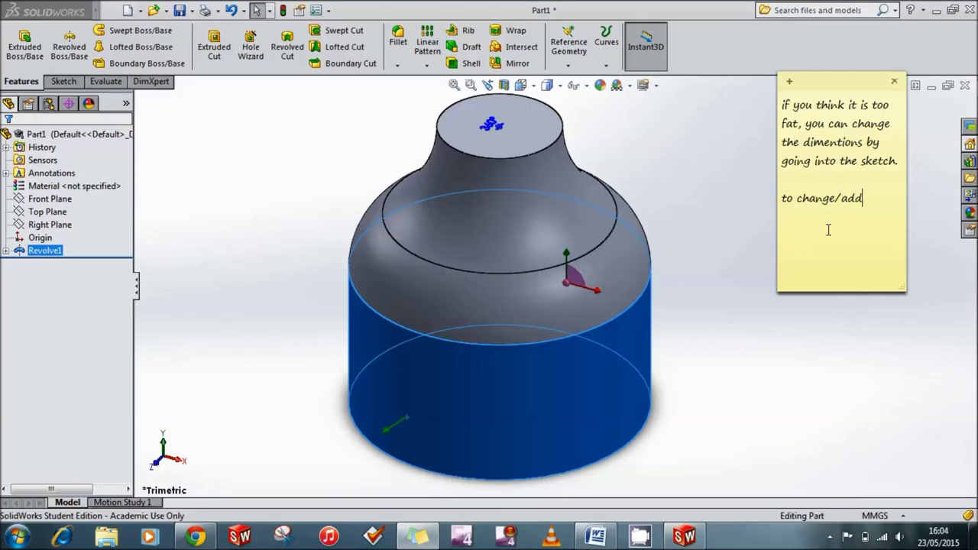
text(dimentions, c)
text(lick on )
text(smart dimentions. I like this b)
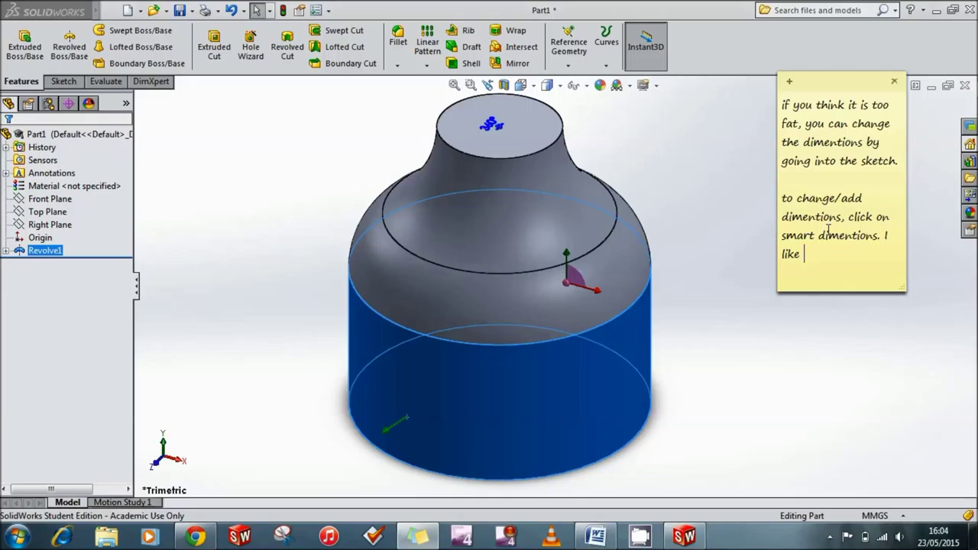
text(ottle, so I )
text(am goig)
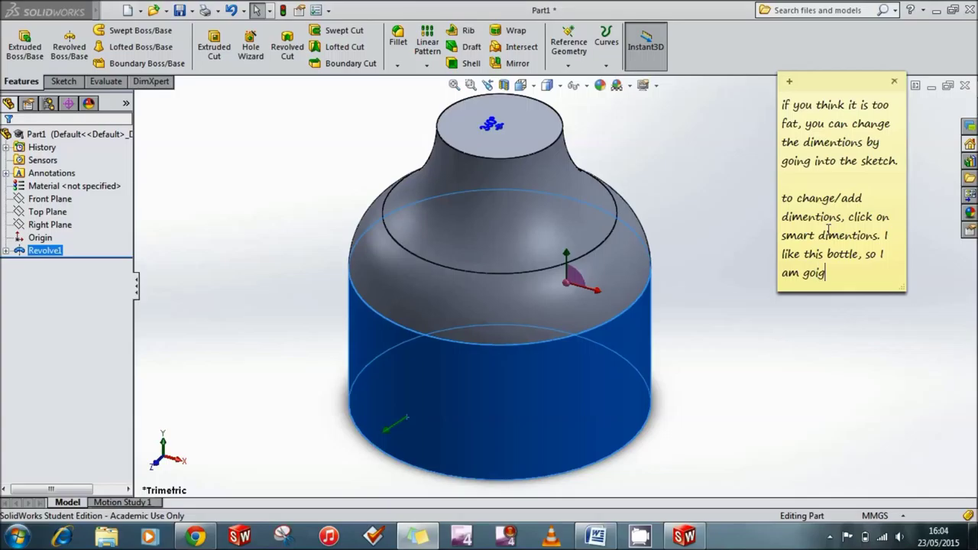
key(BackSpace)
text(ng to leave)
text( it as is.)
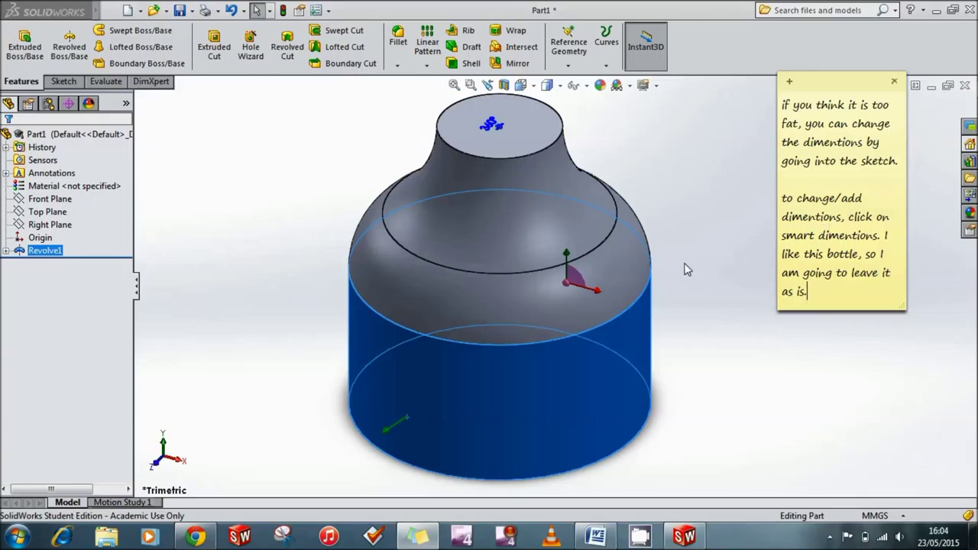
text( Now for the cork of the bott)
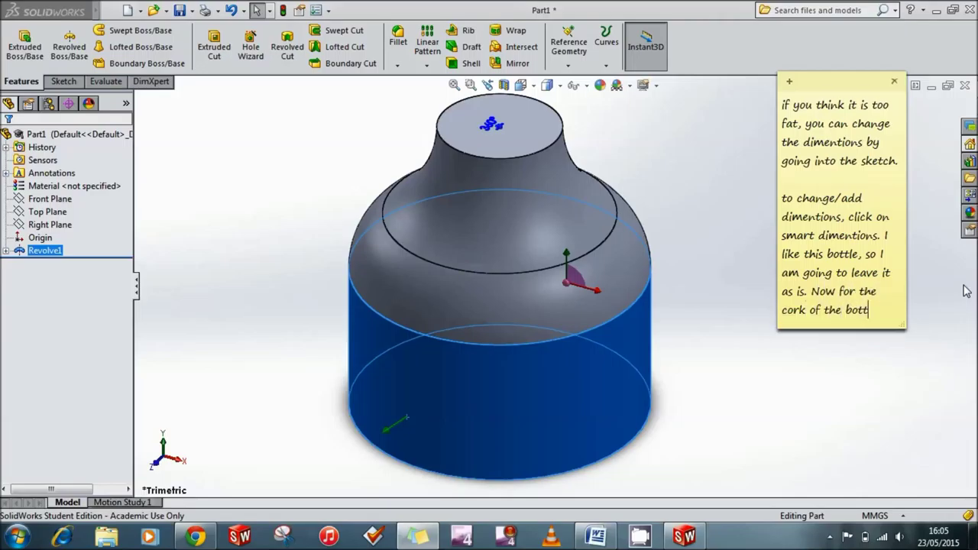
text(le.)
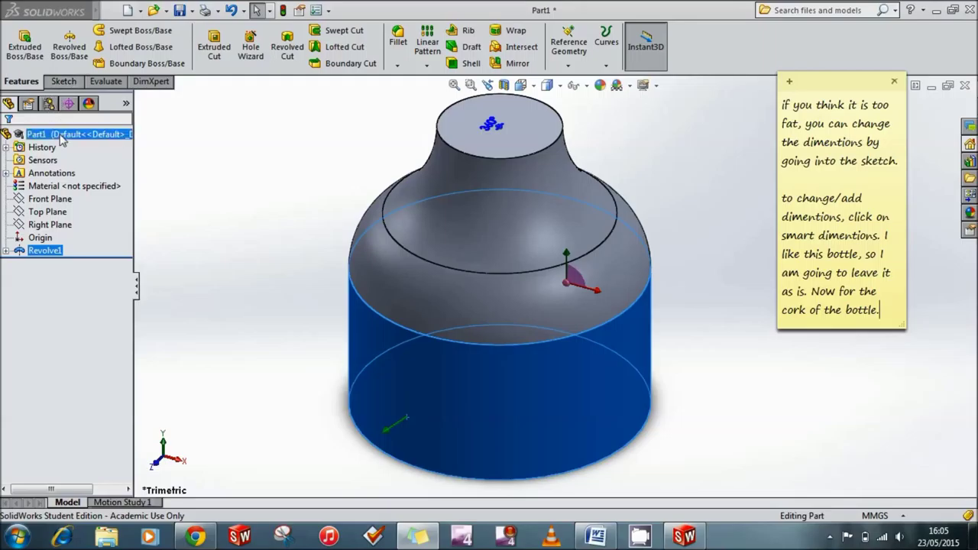
click(69, 84)
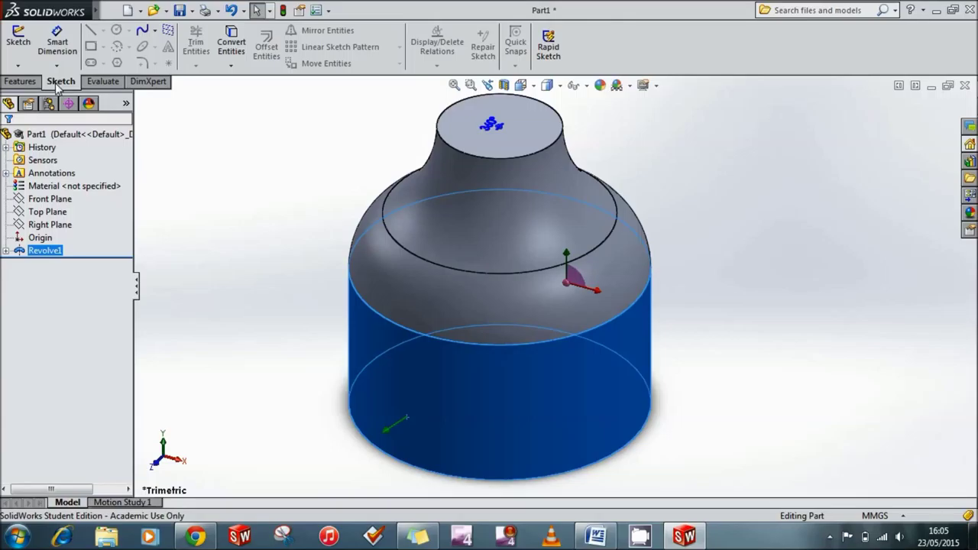
Cancel the trial Sketch and Circle commands and select the bottle neck's flat circular top face
click(508, 369)
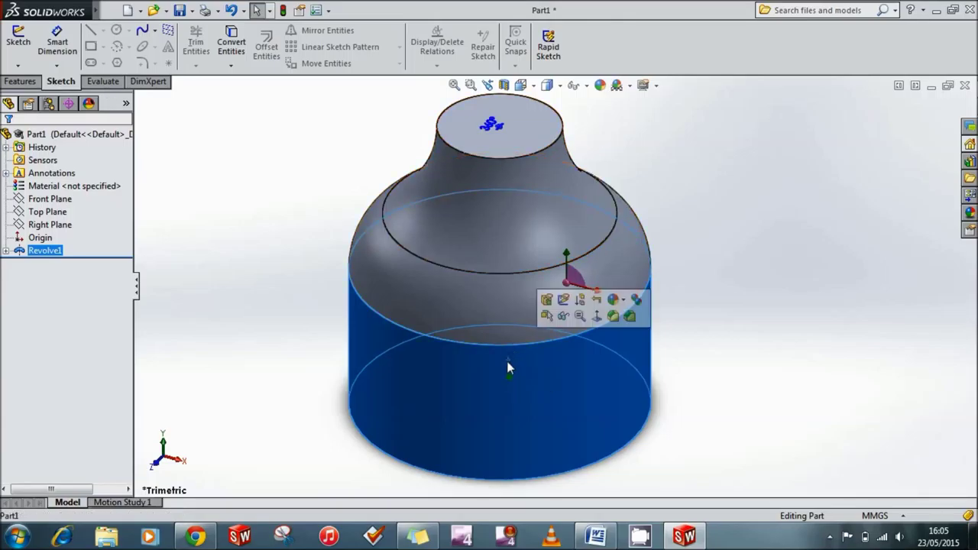
click(46, 252)
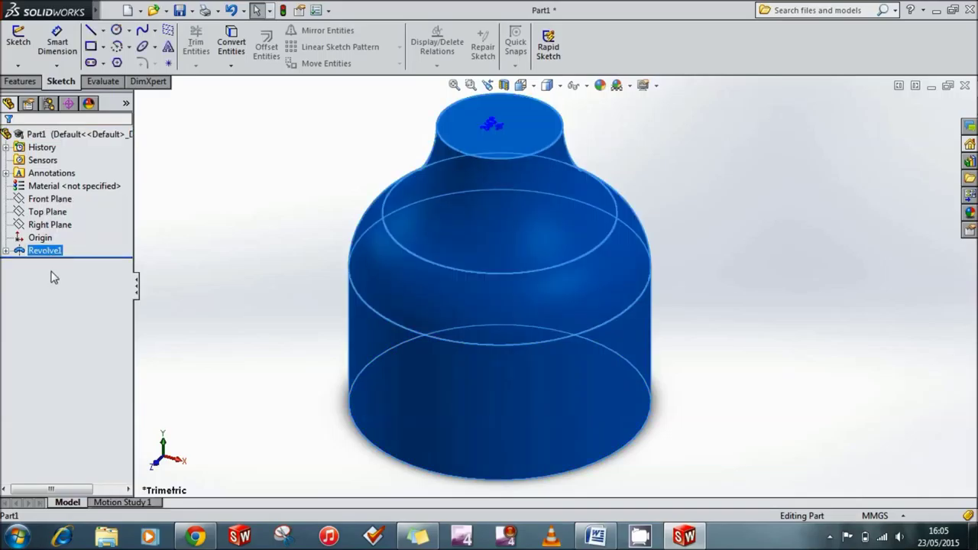
key(s)
key(Escape)
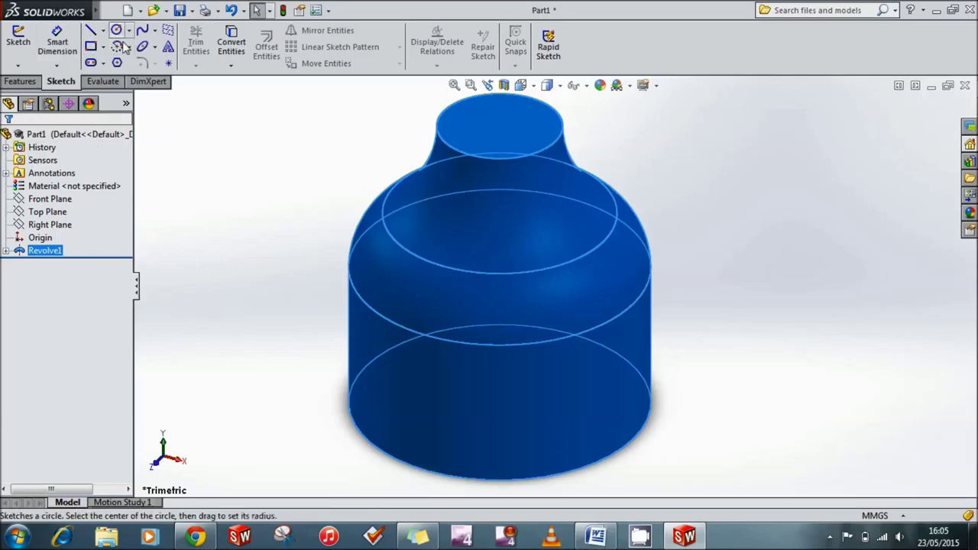
click(227, 207)
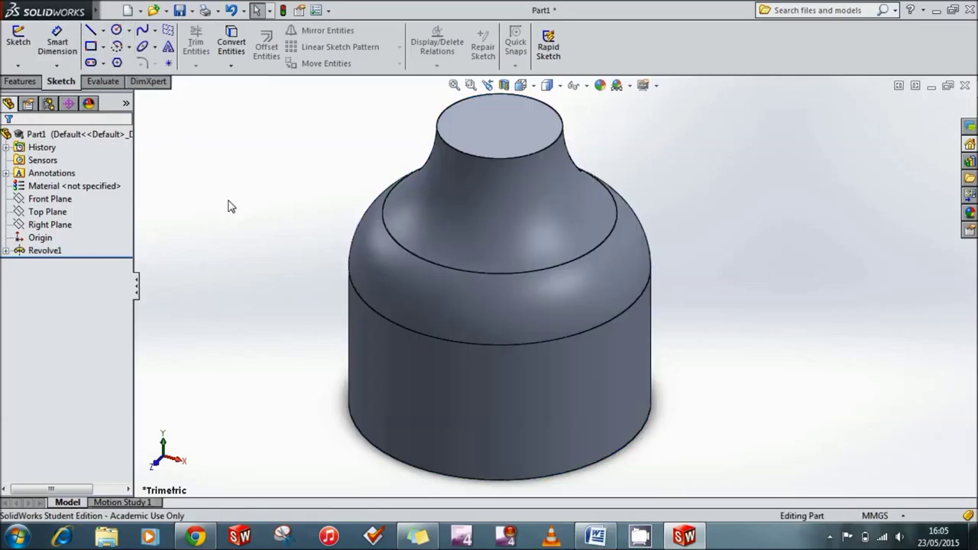
click(116, 30)
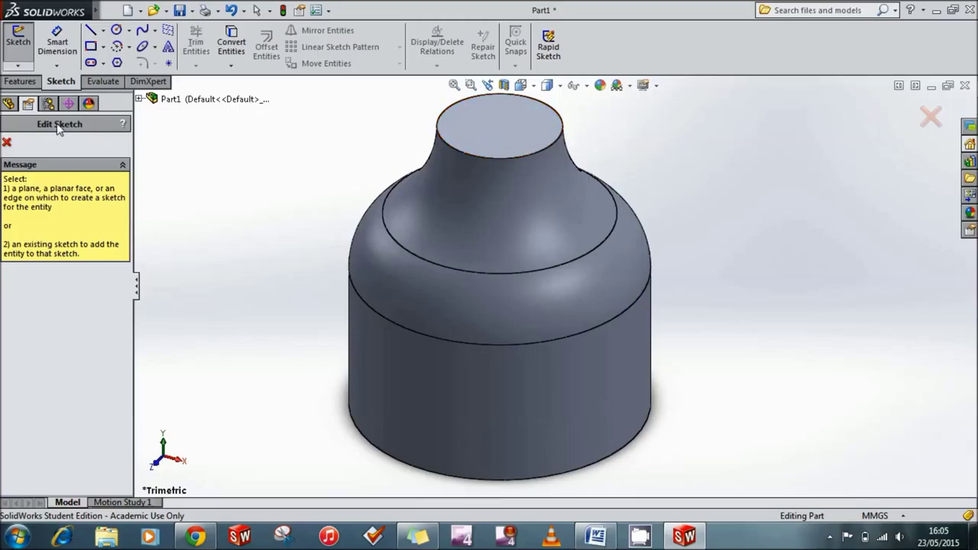
click(7, 142)
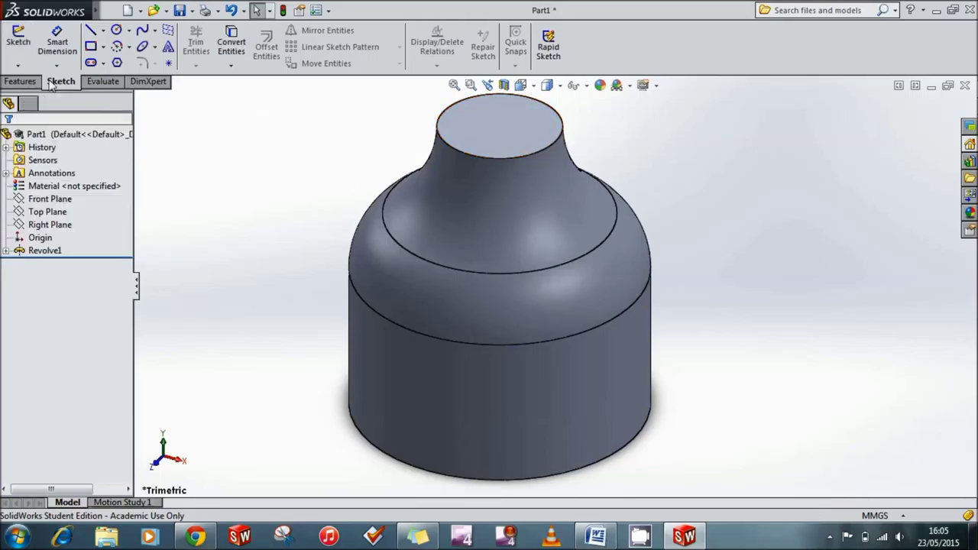
click(23, 46)
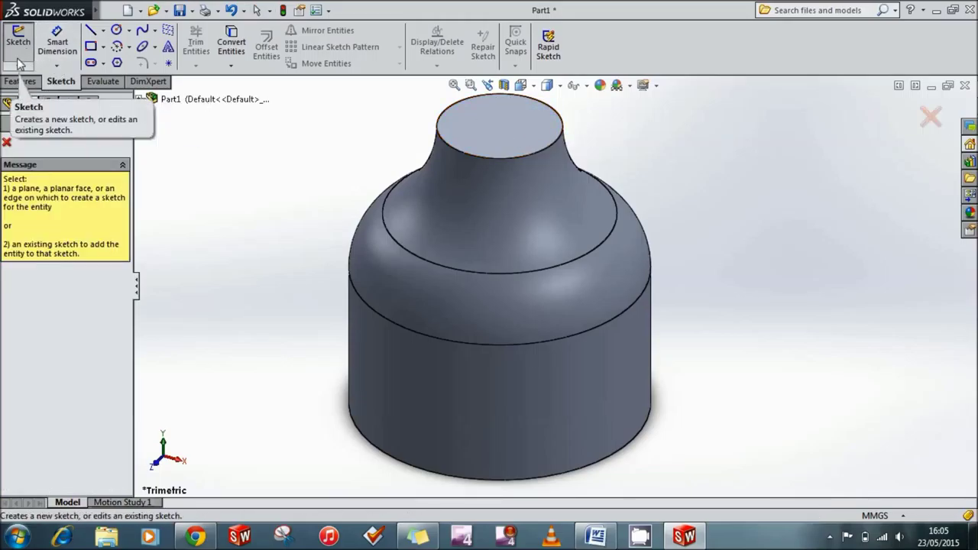
click(6, 142)
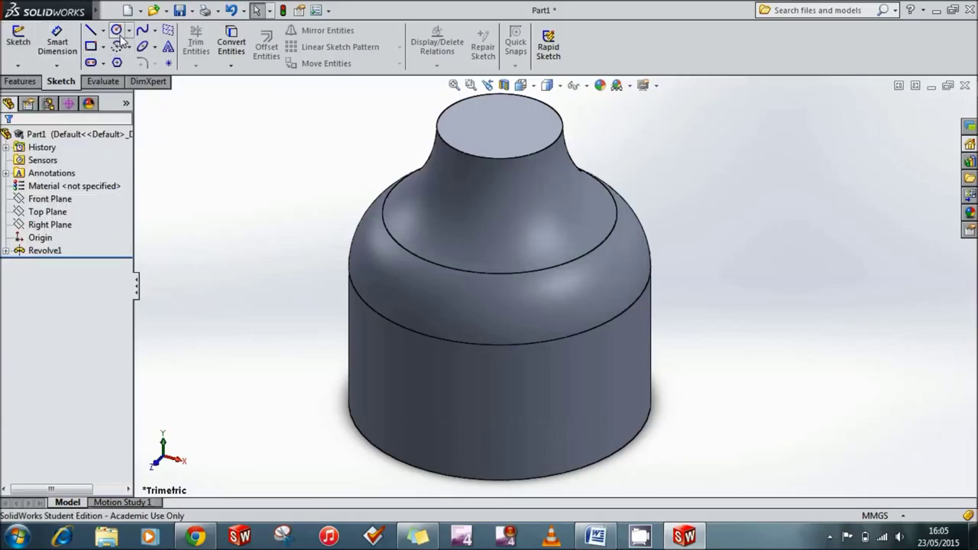
click(483, 134)
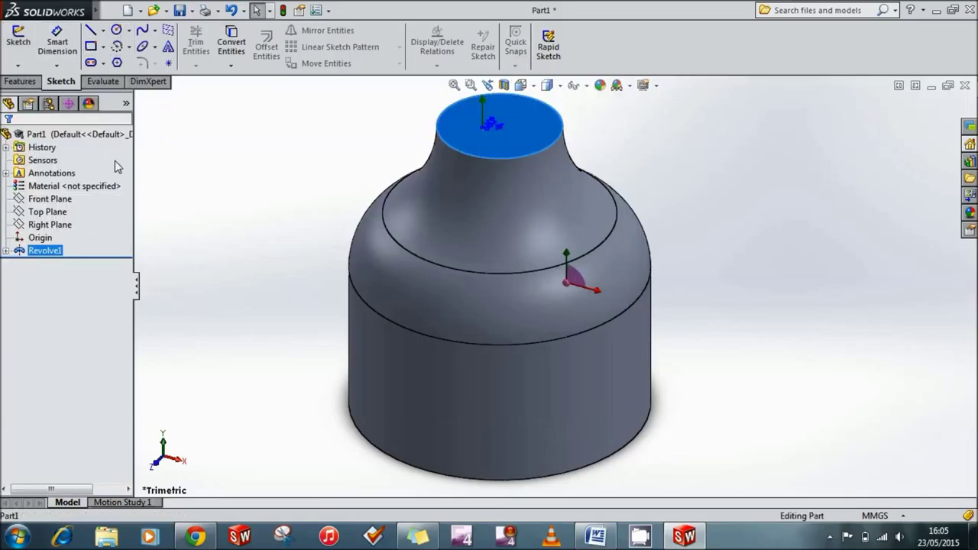
Sketch a circle of radius 9.41 centred at the origin on the neck's top face
click(116, 30)
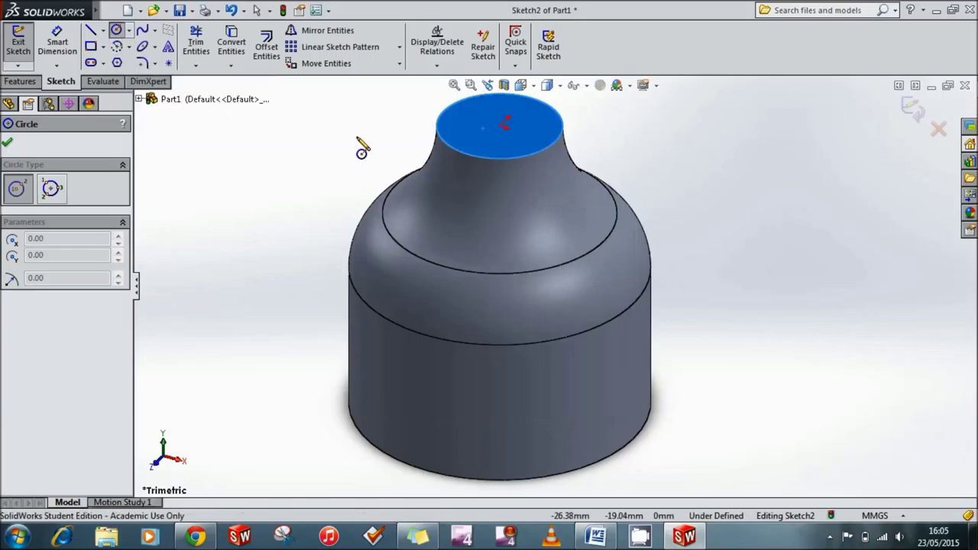
click(501, 126)
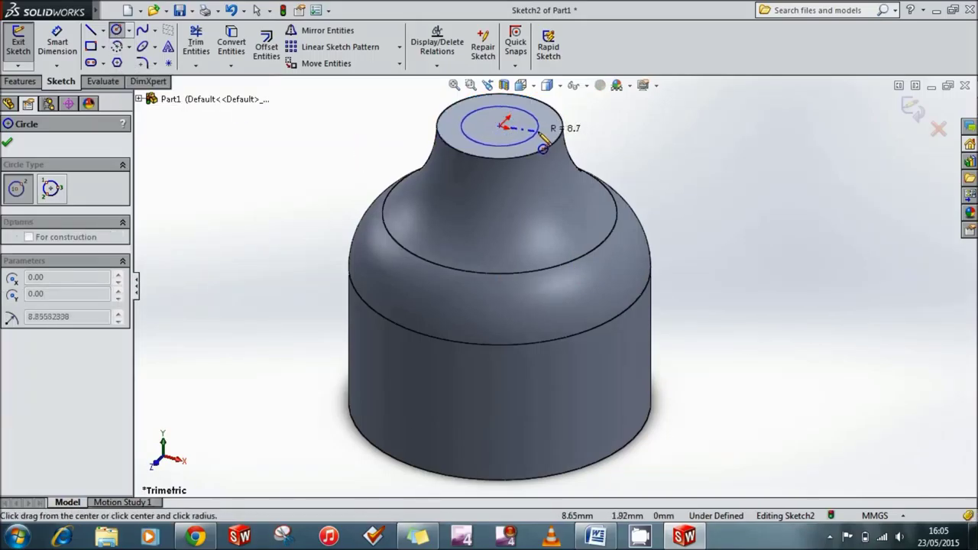
click(544, 145)
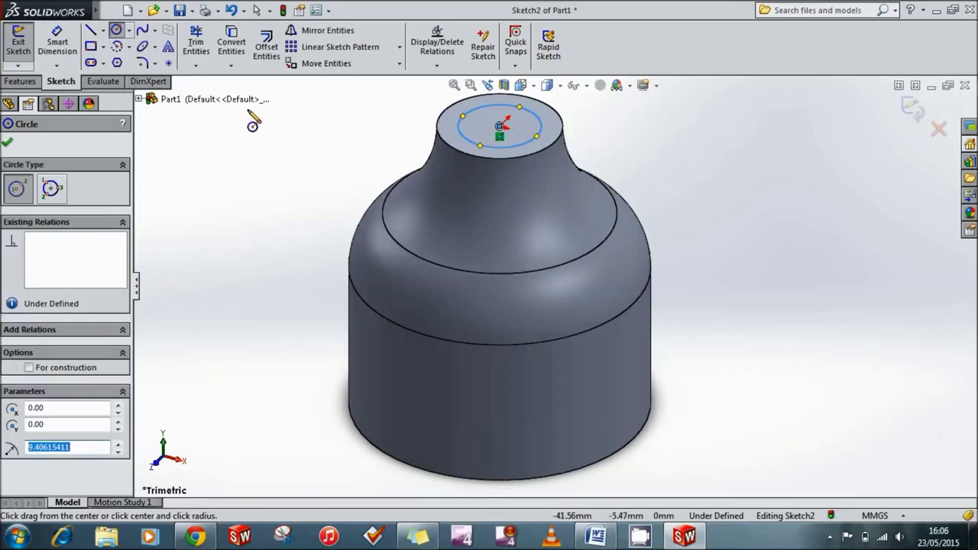
click(9, 143)
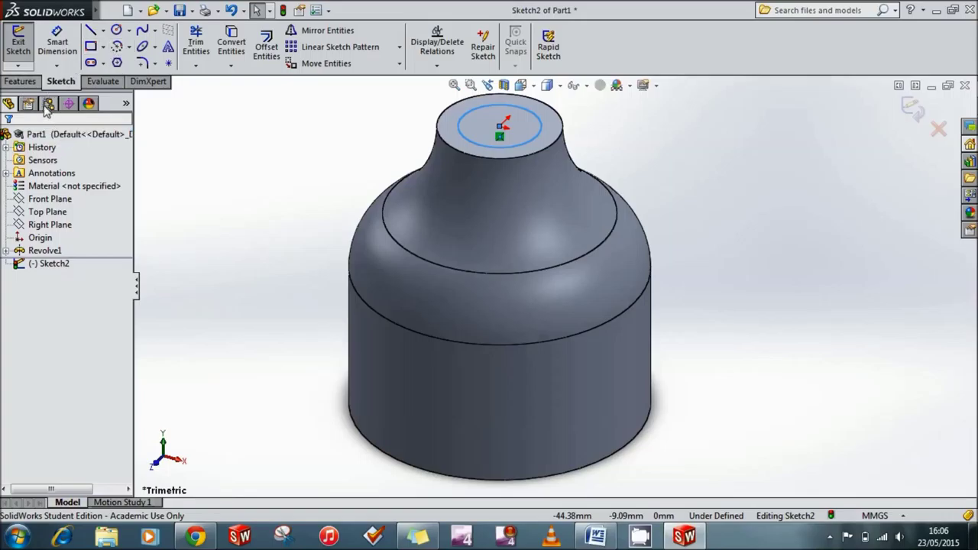
click(23, 82)
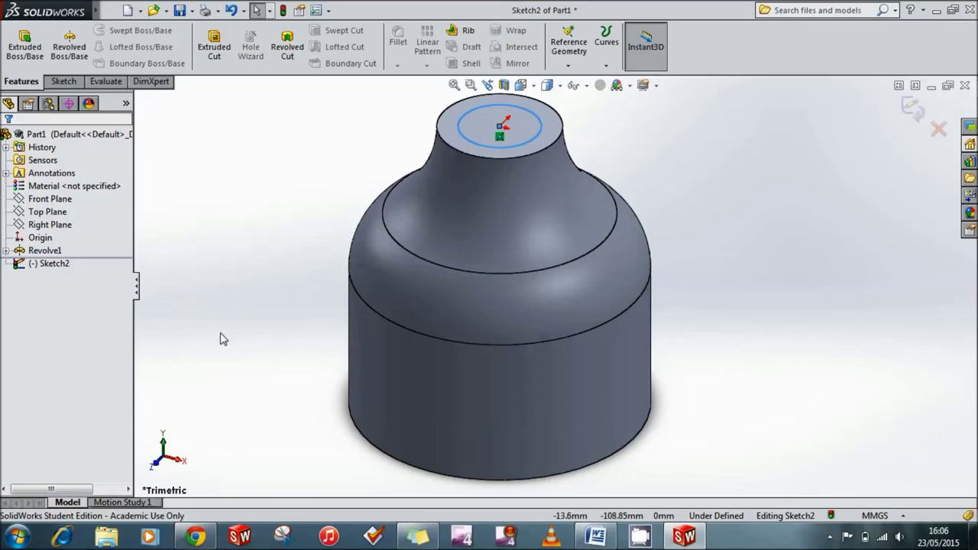
click(597, 538)
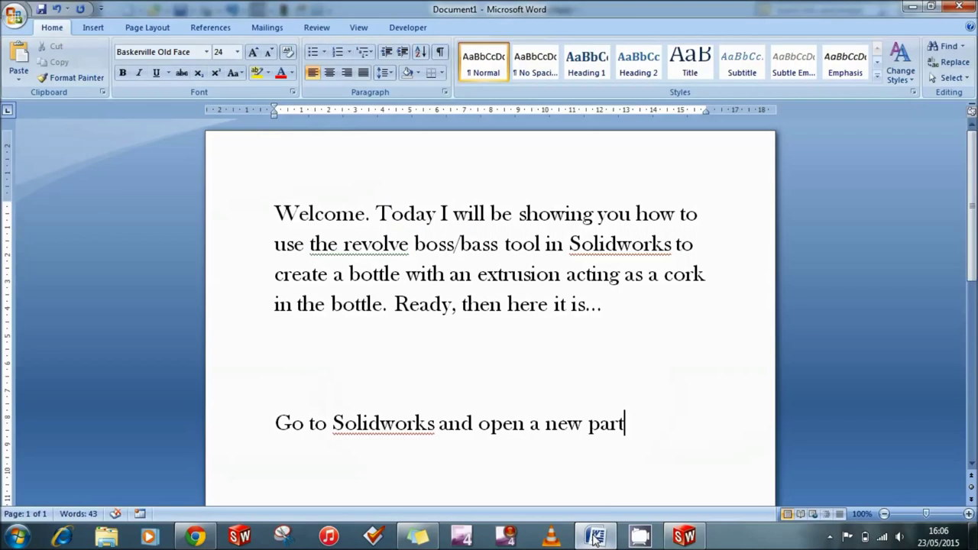
Replace the Word notes with 'Now you will see 2 options on the top menu.'
click(625, 423)
key(ctrl+shift+Left)
key(ctrl+shift+Left)
key(ctrl+shift+Left)
shift+click(237, 204)
text(Now )
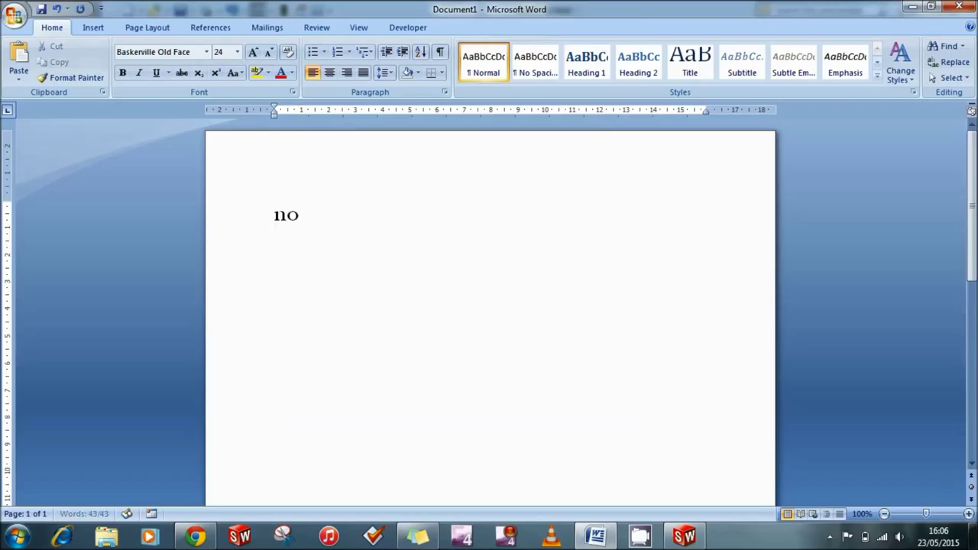
text(you will)
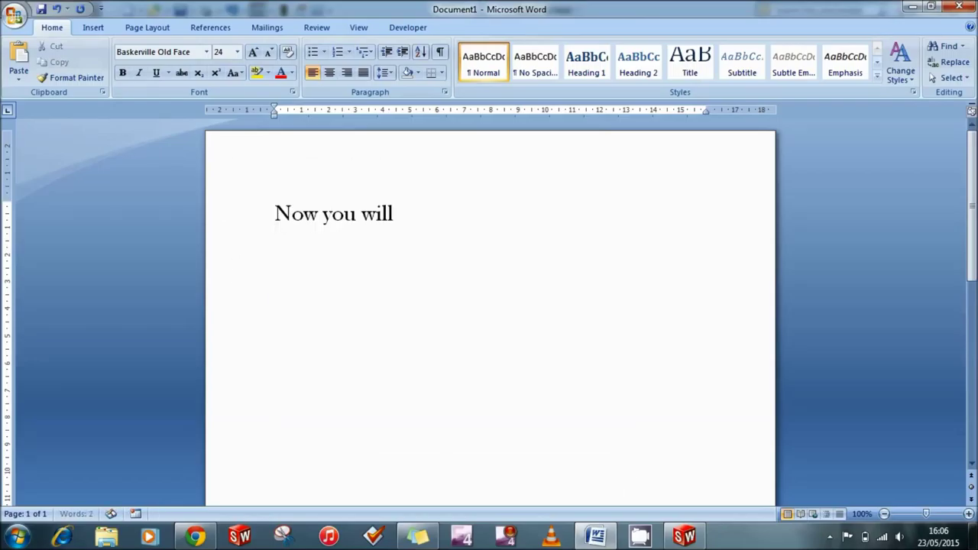
text( see 2 options on the )
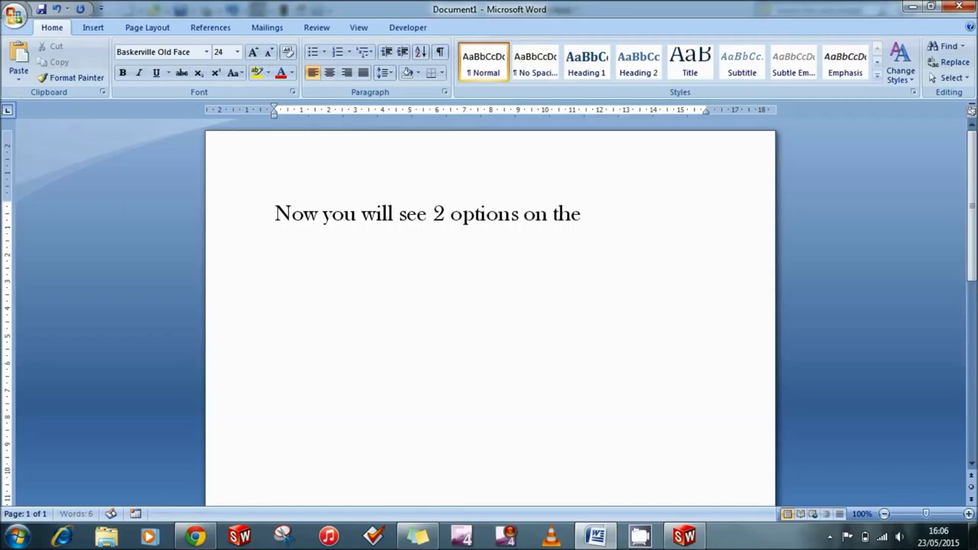
text(top)
text( menu.)
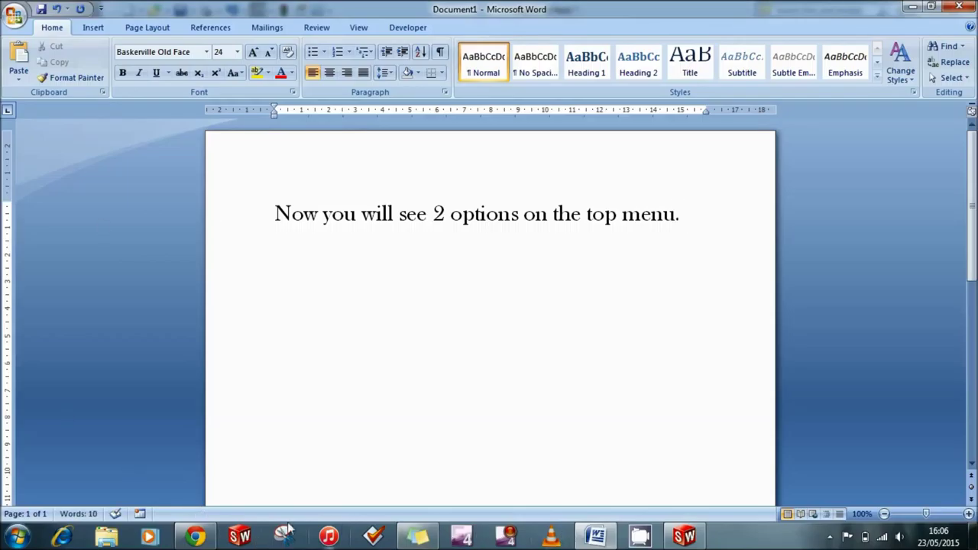
click(690, 537)
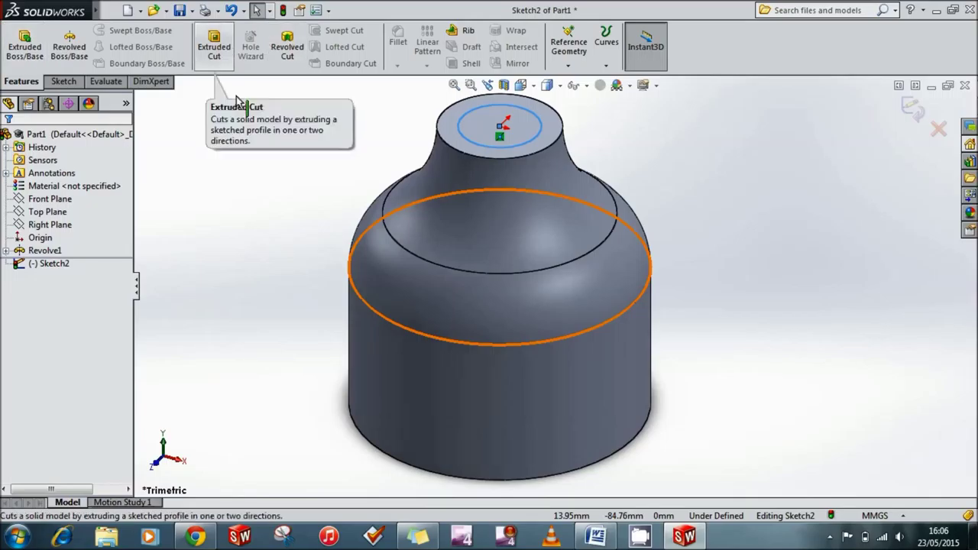
Rewrite the sticky note contrasting Extruded Boss/Base and Extruded Cut, ending 'so we select boss/base'
click(416, 534)
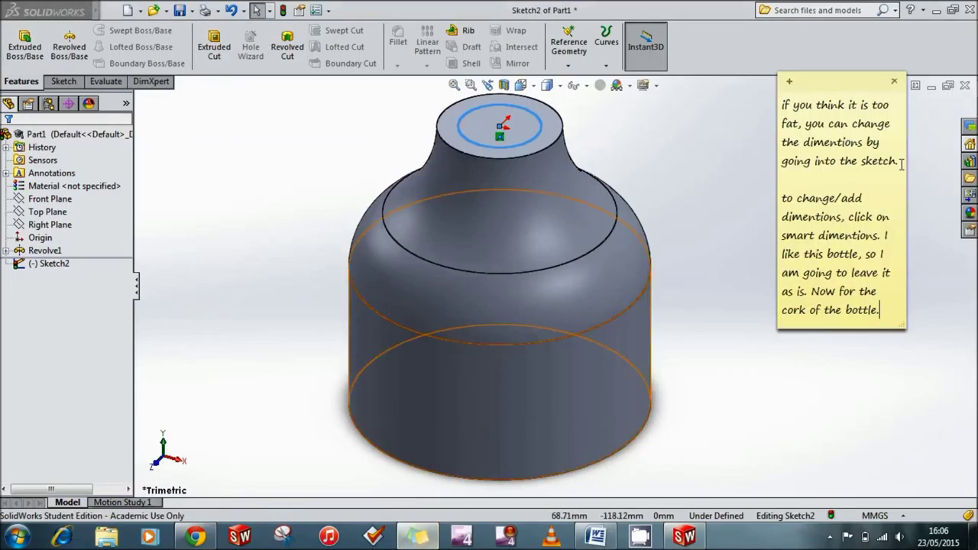
key(ctrl+a)
key(Delete)
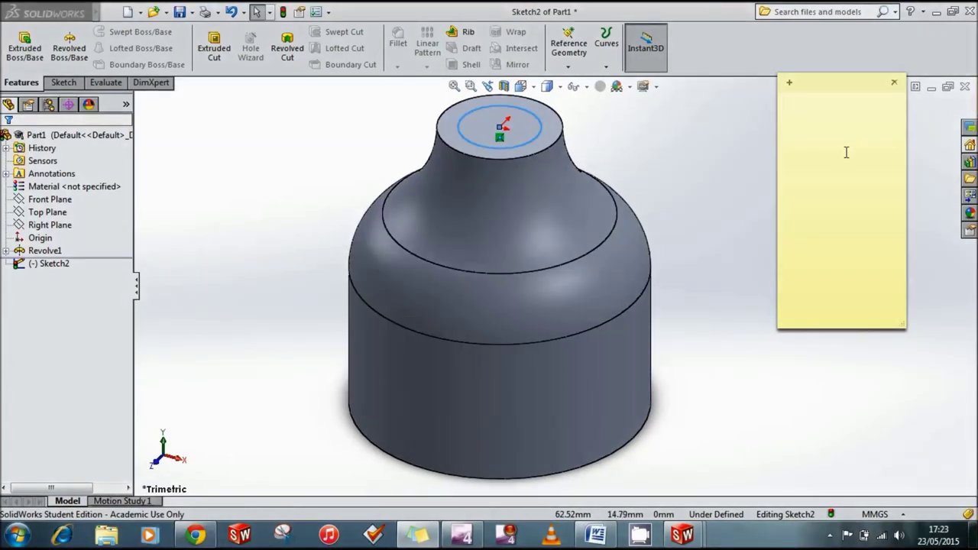
text(The tw)
text(tions ar)
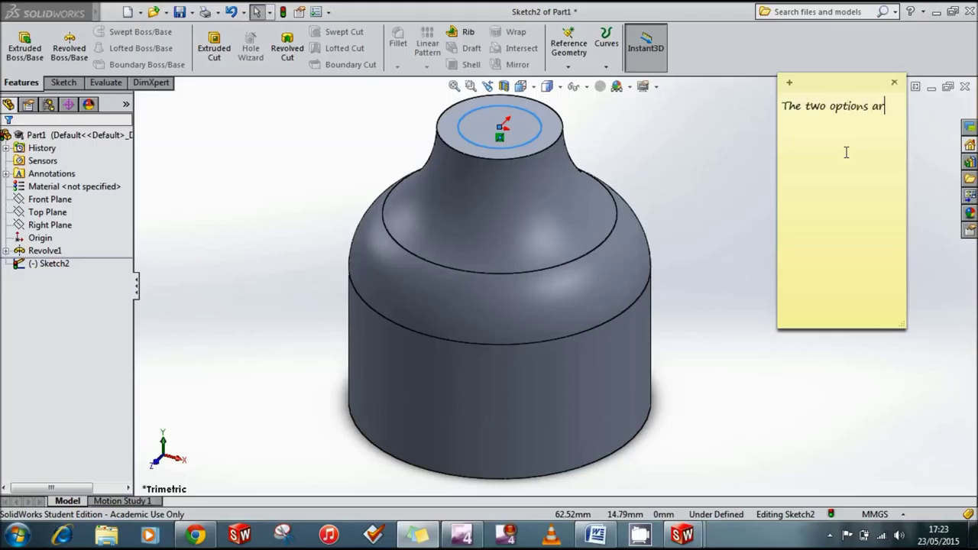
text(xt)
text(ruded)
text( Bo)
text(ss/a)
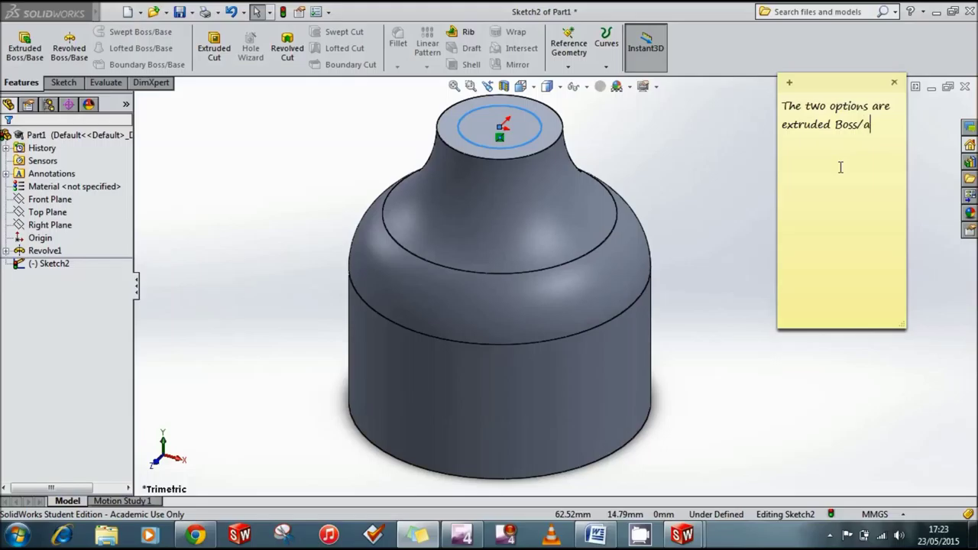
text(B)
text(e and )
text(Extru)
text(ded )
text(ut. T)
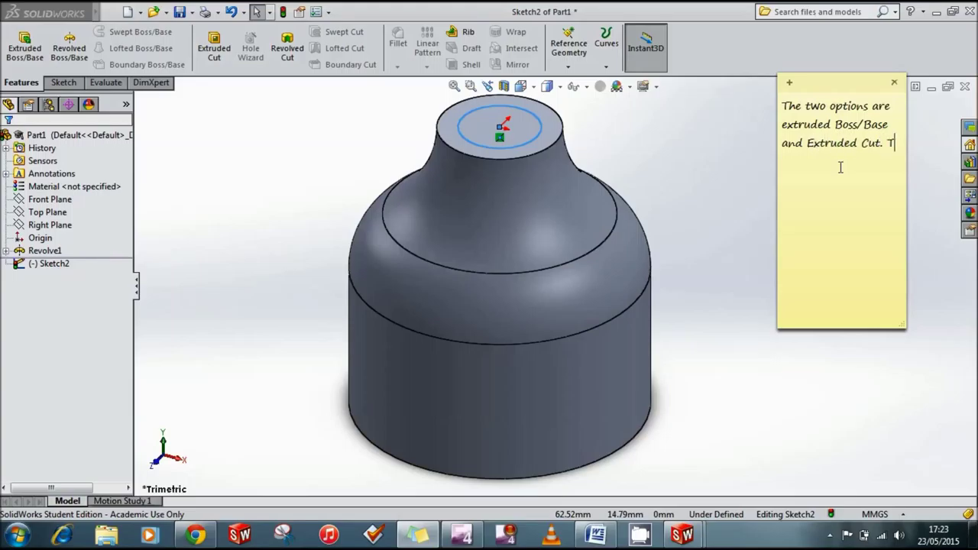
text(he fo)
key(BackSpace)
key(BackSpace)
key(BackSpace)
text(irsn )
text( creates an extentio)
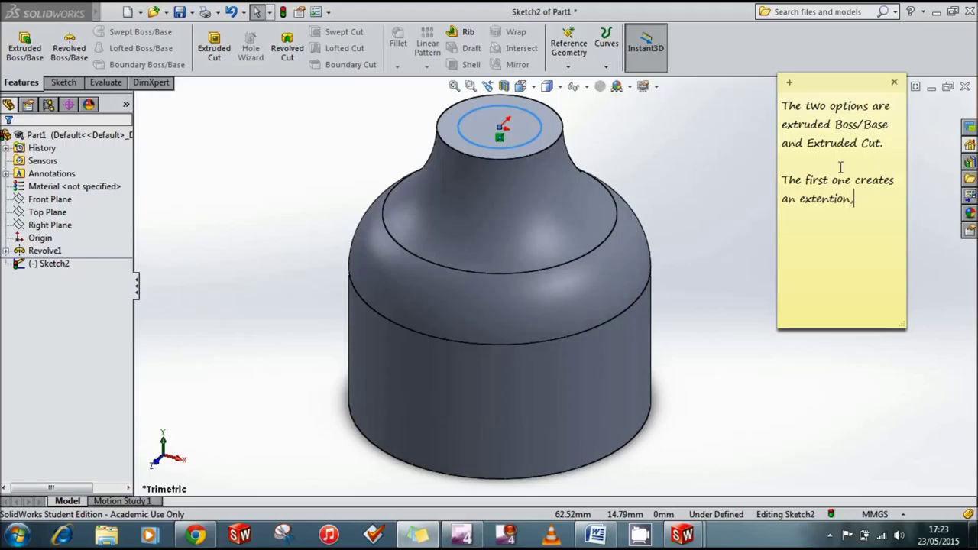
text(hereas the se)
text(ond one cuts in)
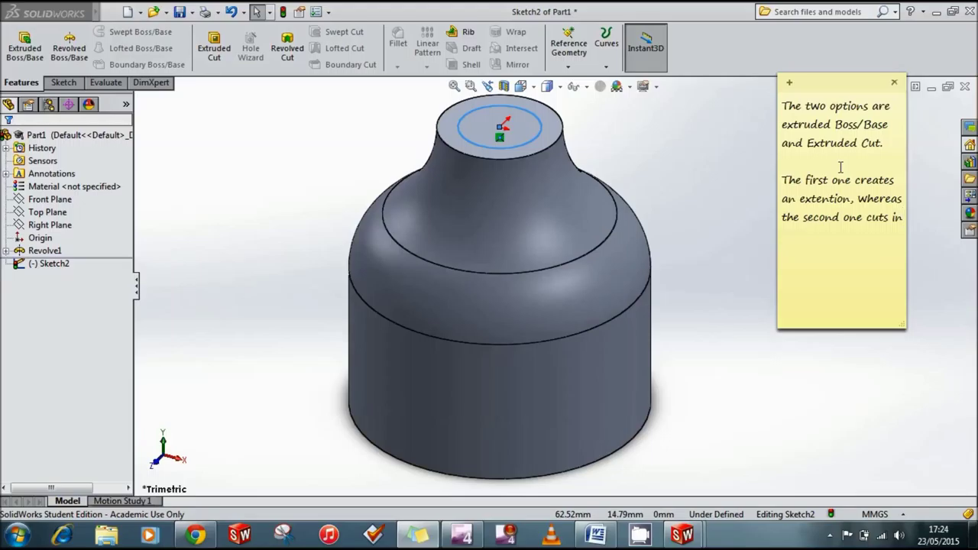
text(.As W)
text( want acork, we want to cu)
text(nd hence)
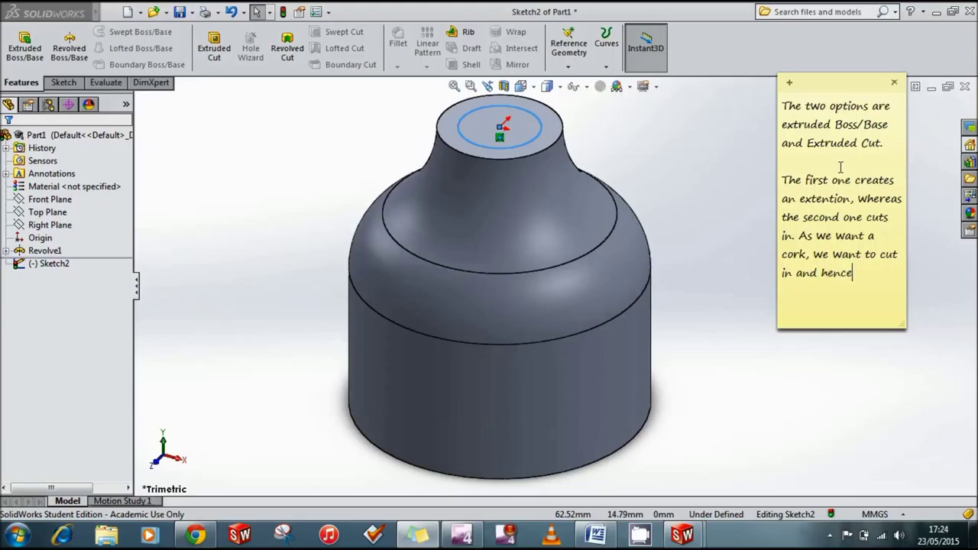
key(BackSpace)
key(BackSpace)
key(BackSpace)
key(BackSpace)
key(BackSpace)
key(BackSpace)
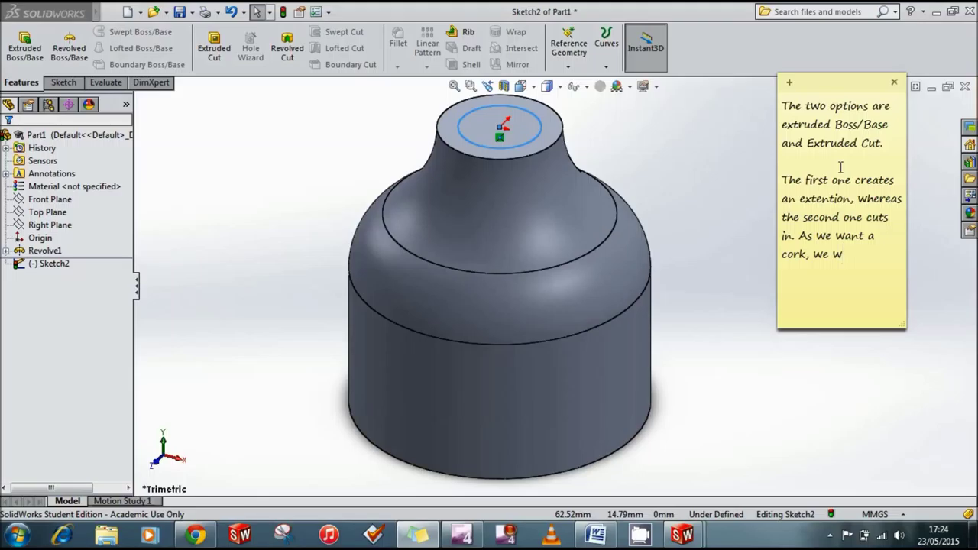
text(ant to ha)
text(ve a pi)
text(ece coming out so we select )
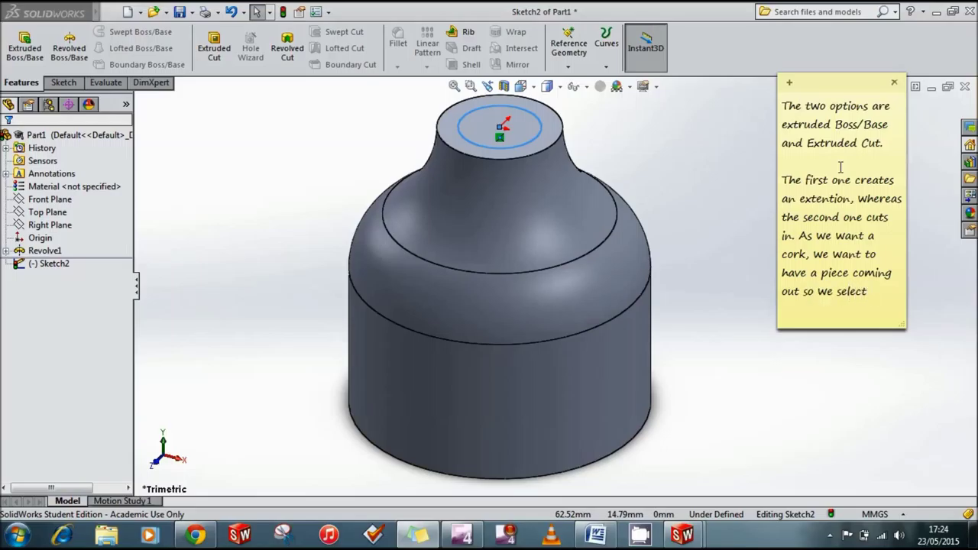
text(boss/)
text(base)
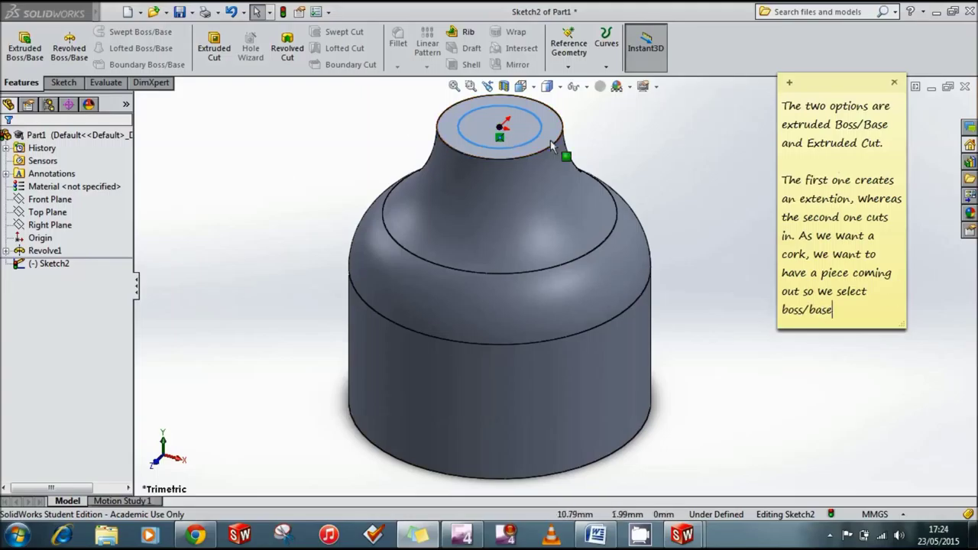
click(339, 153)
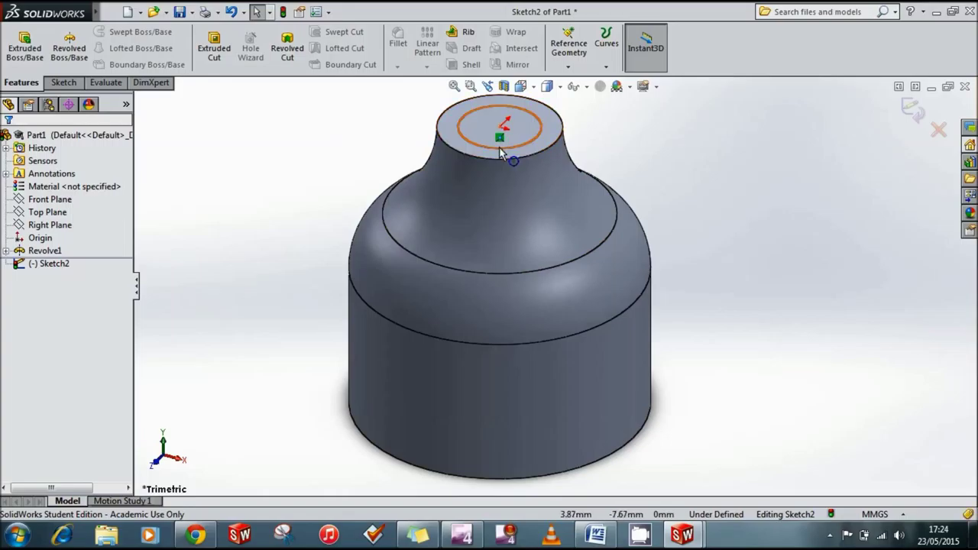
Extrude the neck-top circle 10 mm as Boss-Extrude1 to form the cork
click(501, 153)
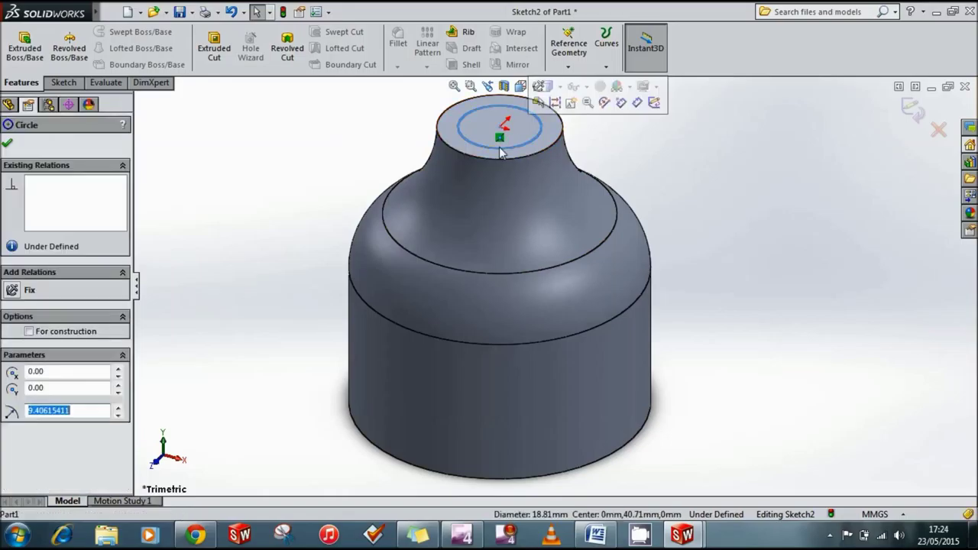
click(25, 50)
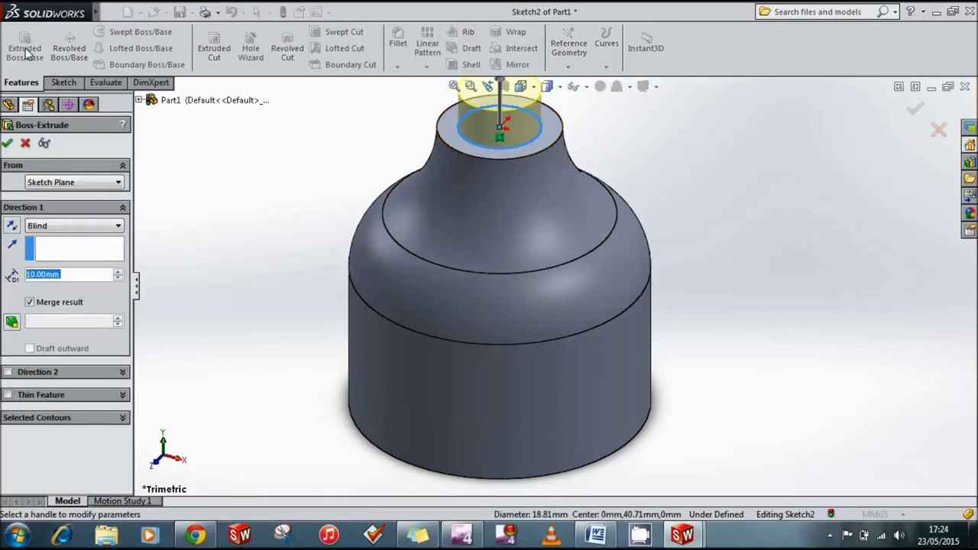
text(f)
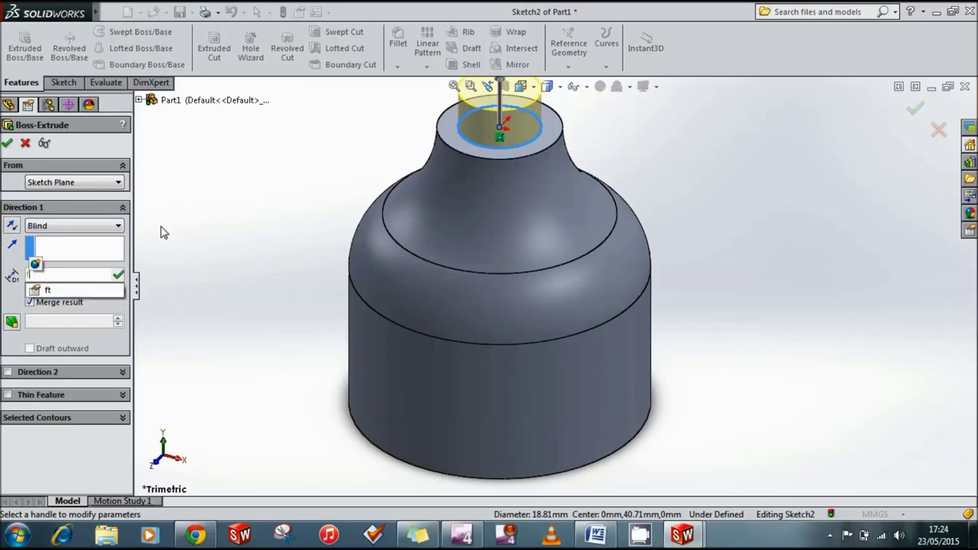
key(BackSpace)
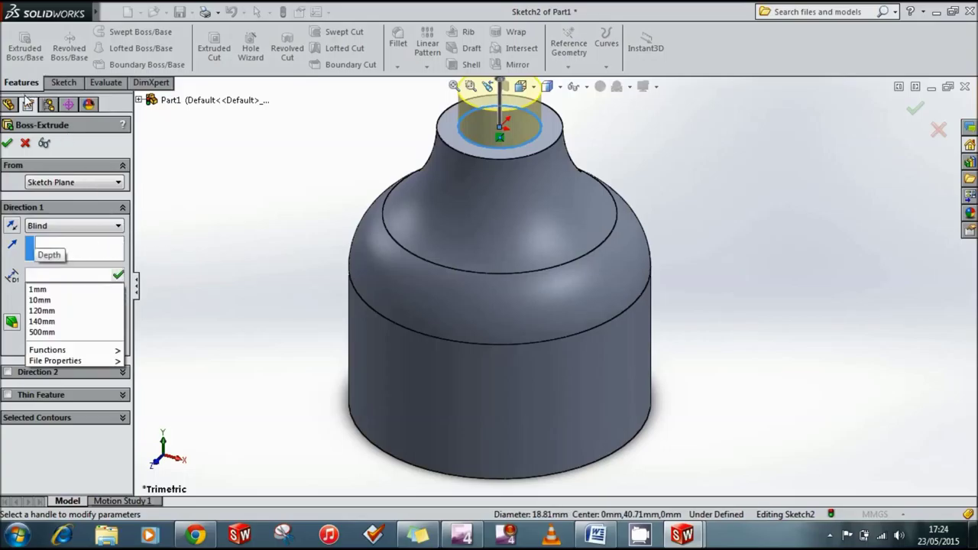
click(90, 304)
click(118, 272)
click(119, 278)
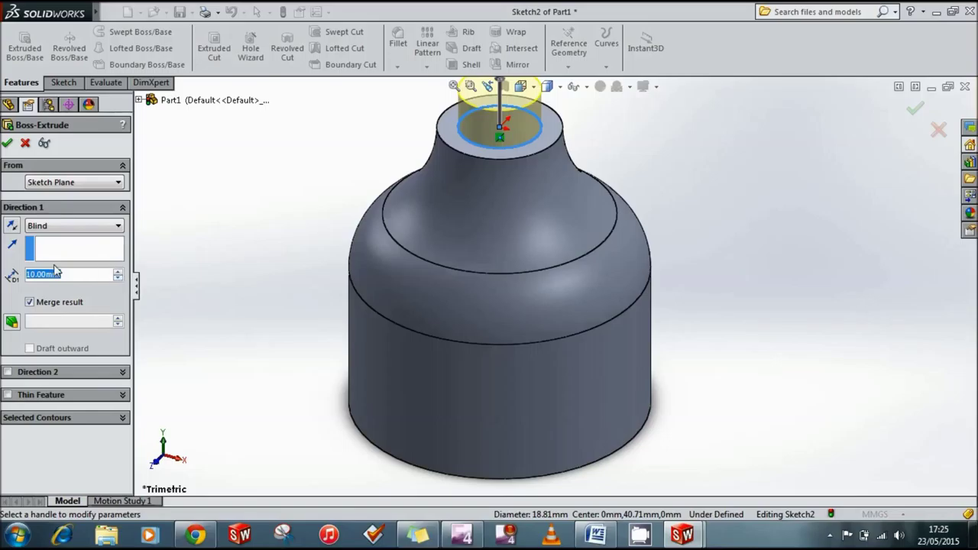
click(7, 143)
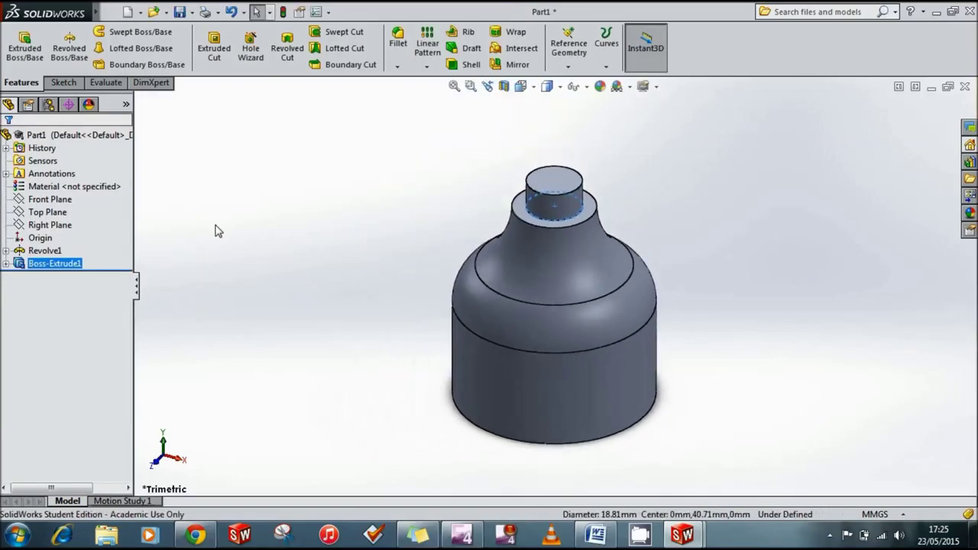
Flip the model to check its underside and start retyping the sticky note
key(shift+Down)
key(shift+Down)
key(shift+Up)
key(shift+Up)
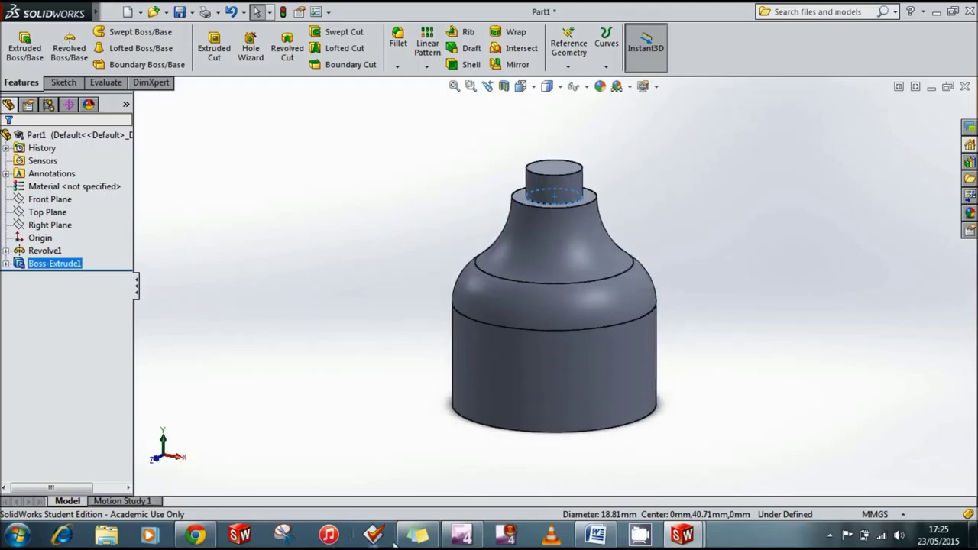
click(418, 535)
mouse_move(863, 309)
mouse_down()
mouse_move(762, 142)
mouse_move(764, 103)
mouse_up()
text(and )
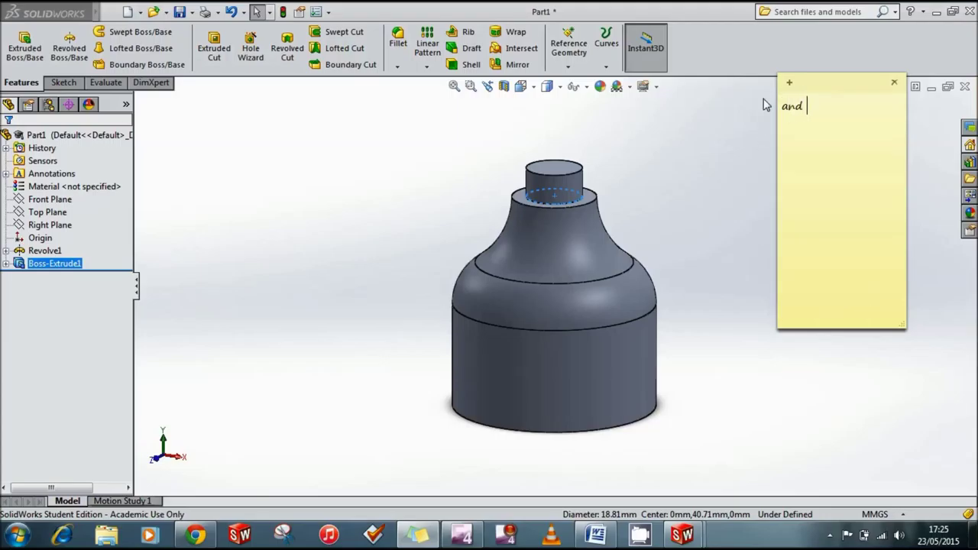
text(here )
text(s)
Rotate the model from the front view to inspect it from all sides
click(713, 178)
key(ctrl+1)
key(Up)
key(Up)
key(Up)
key(Up)
key(Up)
key(Up)
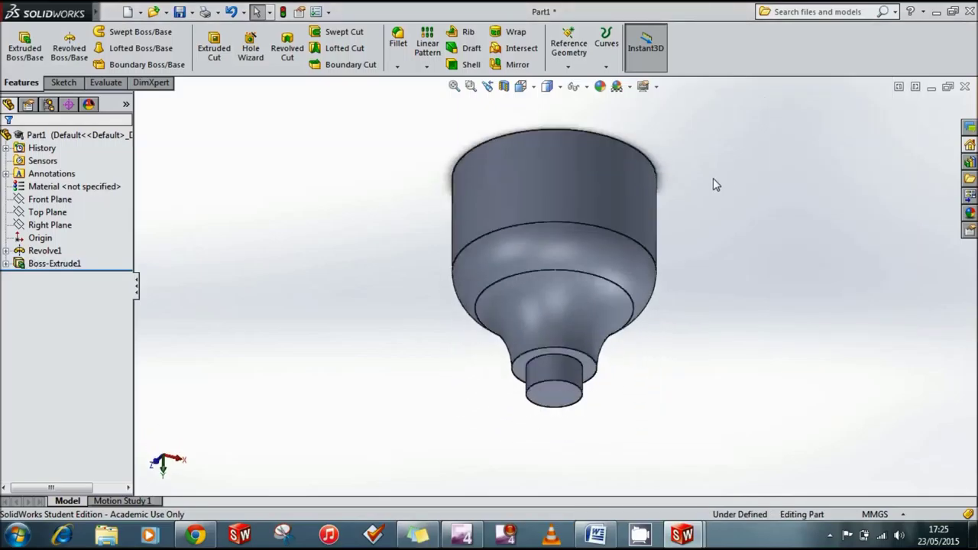
key(Up)
key(Up)
key(Up)
key(Up)
key(Up)
key(Up)
key(Up)
key(Up)
key(Up)
key(Up)
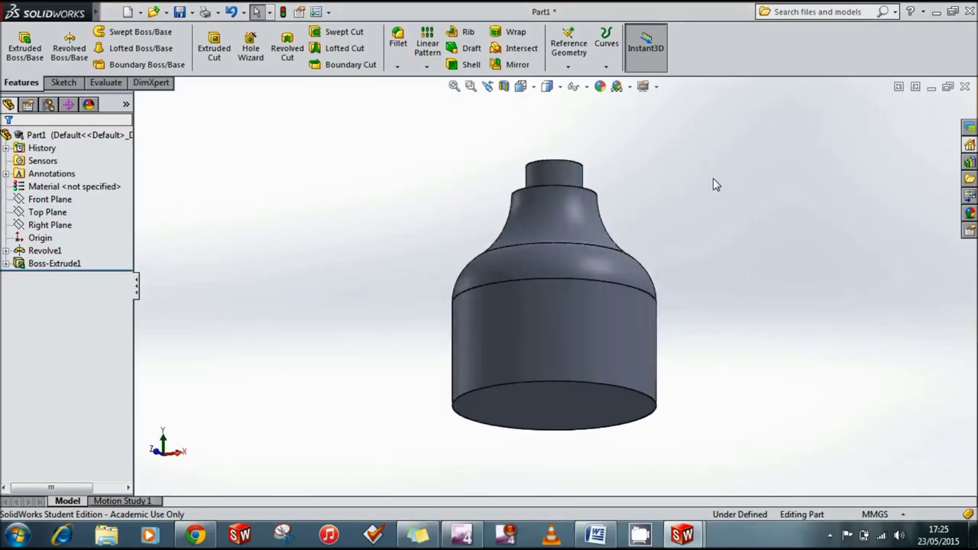
key(Up)
key(Up)
key(Up)
key(Right)
key(Right)
key(Right)
key(Right)
key(Right)
key(Right)
key(Right)
key(Right)
key(Right)
key(Right)
key(Right)
key(Right)
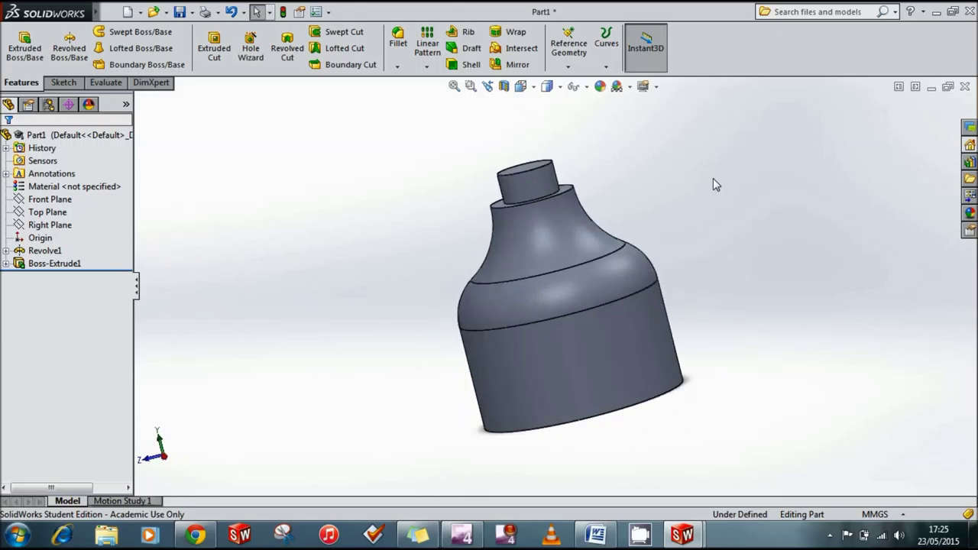
key(Right)
key(Right)
key(Right)
key(Right)
key(Up)
key(Up)
key(Up)
key(Up)
key(Up)
key(Up)
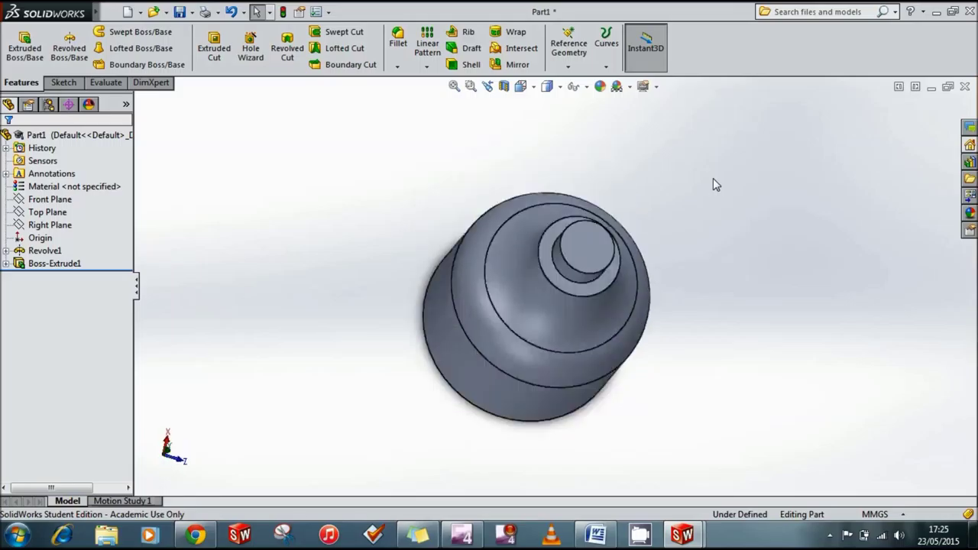
key(Up)
key(Up)
key(Up)
key(Up)
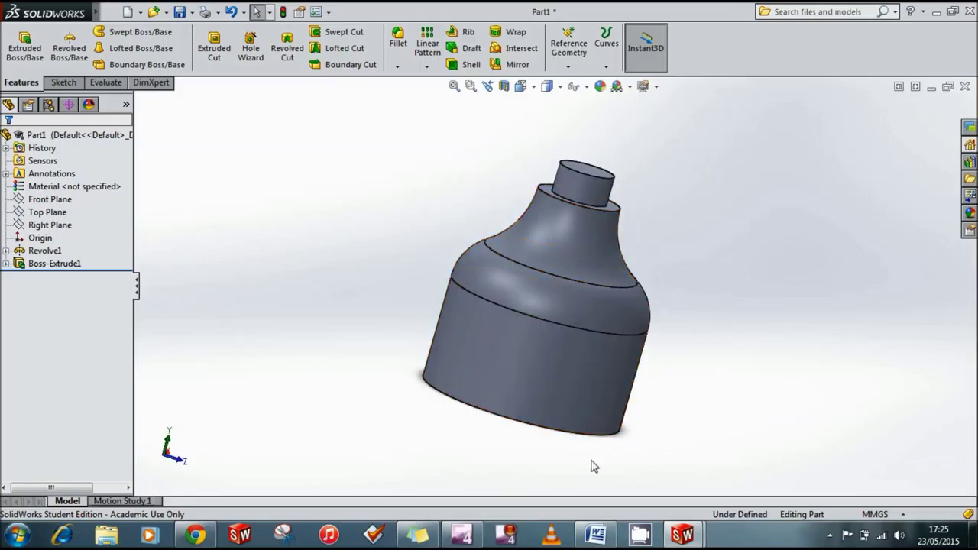
Change the note to 'if we wanted the hole to go in, we do the same process' and reopen Sketch2
click(425, 544)
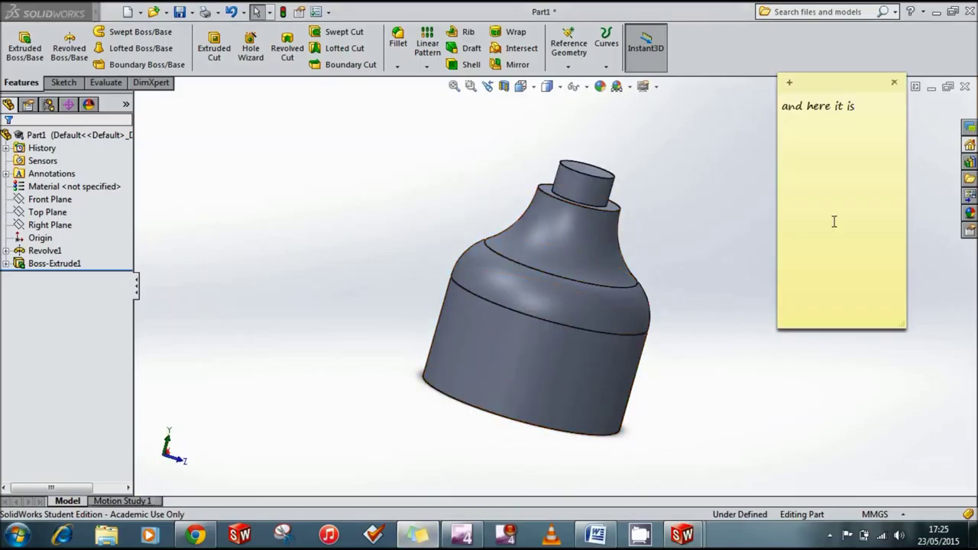
drag(831, 106, 780, 106)
key(Delete)
key(Delete)
key(Delete)
key(Delete)
key(Delete)
key(Delete)
key(Delete)
text(if w)
text(Wanted a)
key(BackSpace)
text(the)
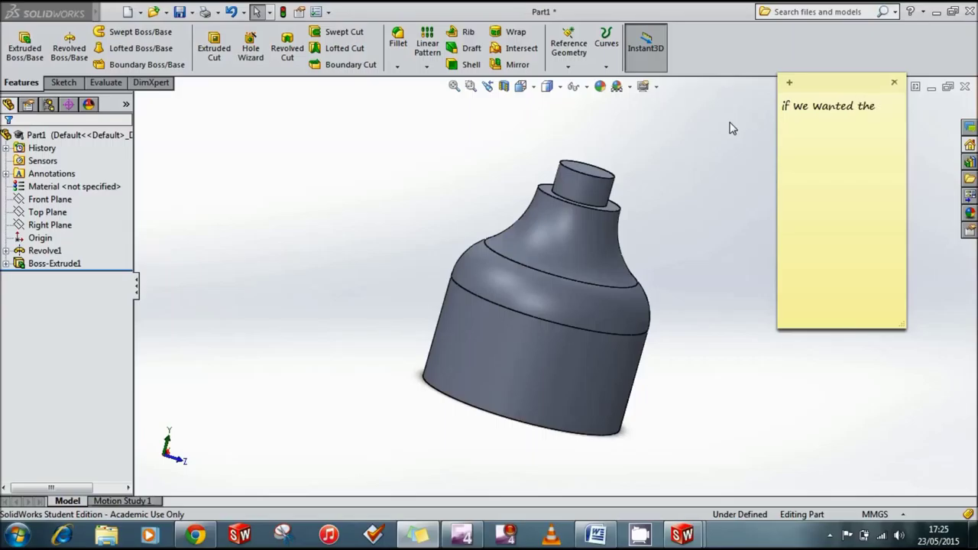
text( hole to go i)
text(n, we do the same process.)
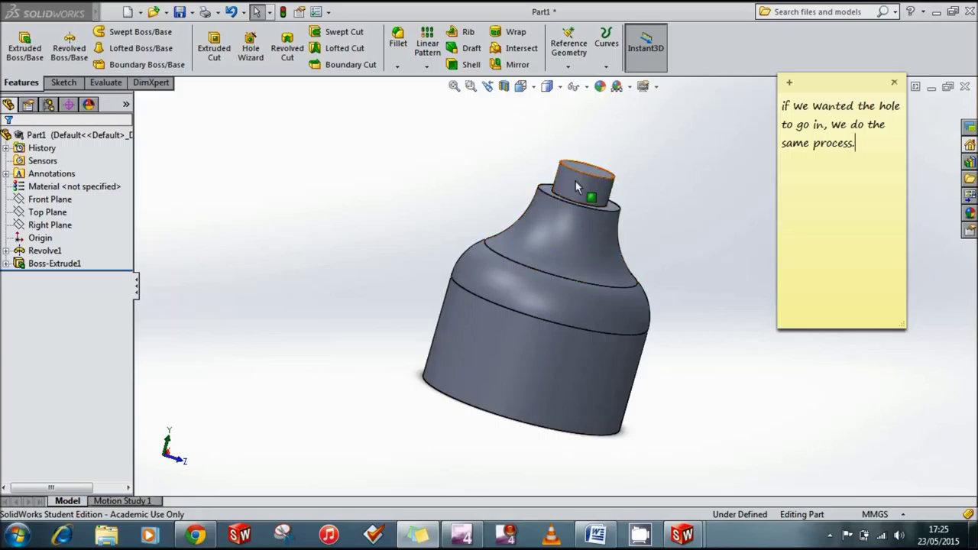
click(460, 145)
click(583, 172)
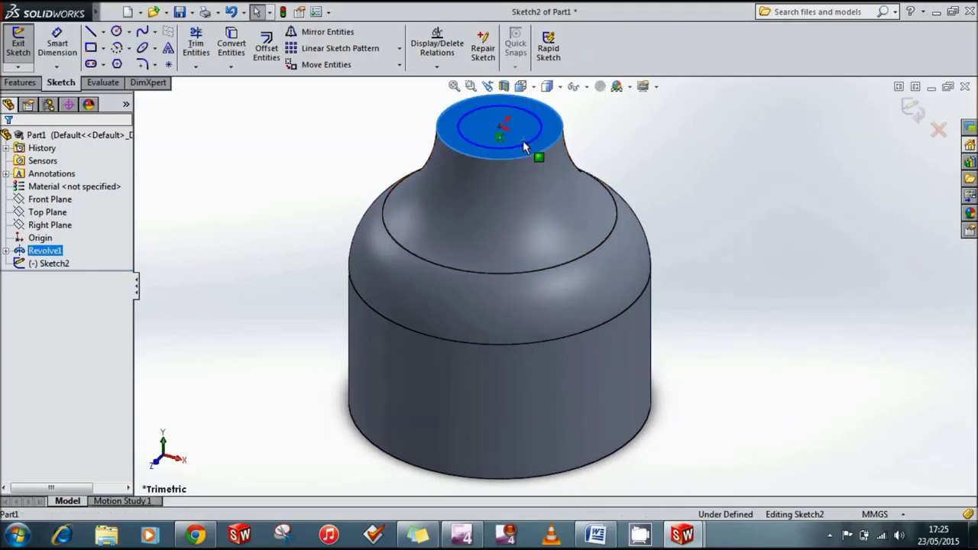
Extruded-cut the Sketch2 neck-top circle 100 mm blind, down to the bottle's base
click(524, 145)
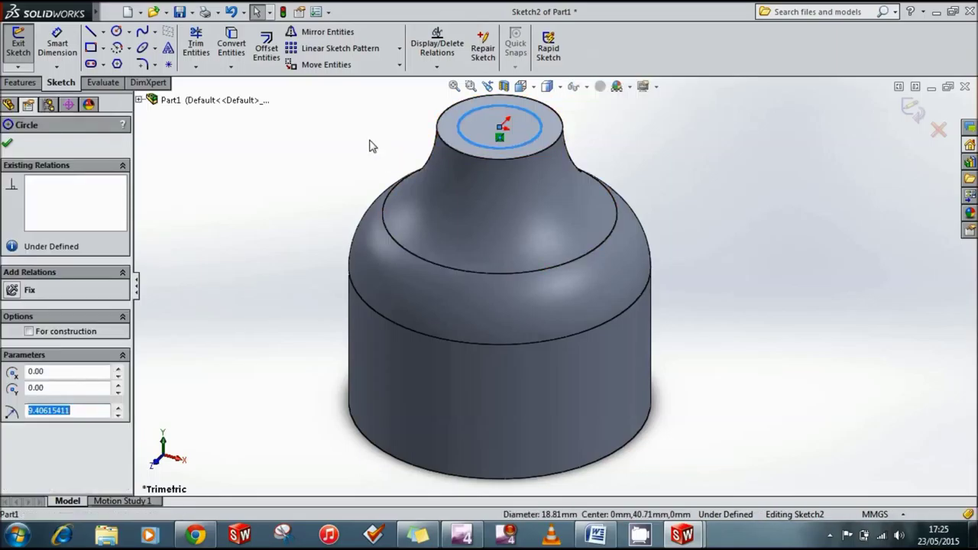
click(21, 84)
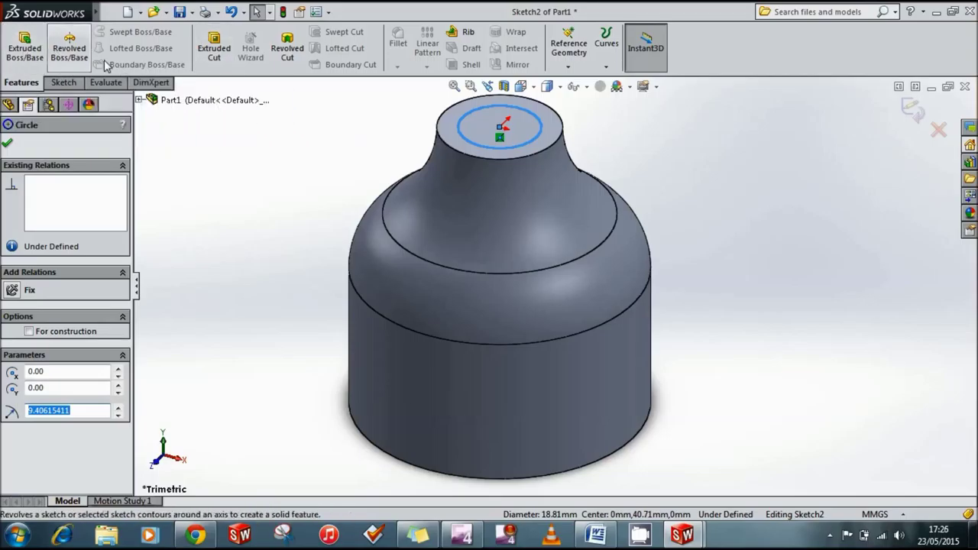
click(212, 50)
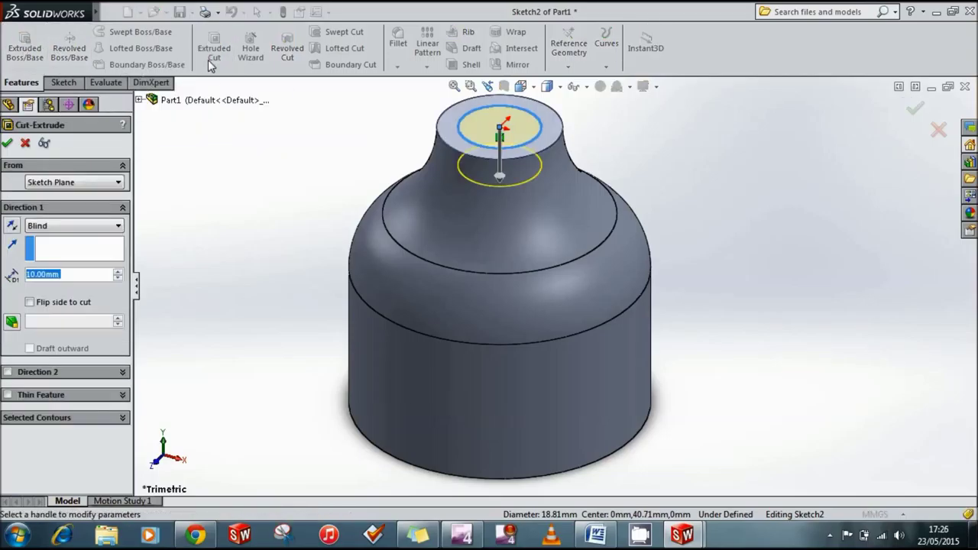
click(118, 271)
click(118, 271)
click(119, 271)
click(118, 271)
click(118, 271)
click(119, 271)
click(119, 272)
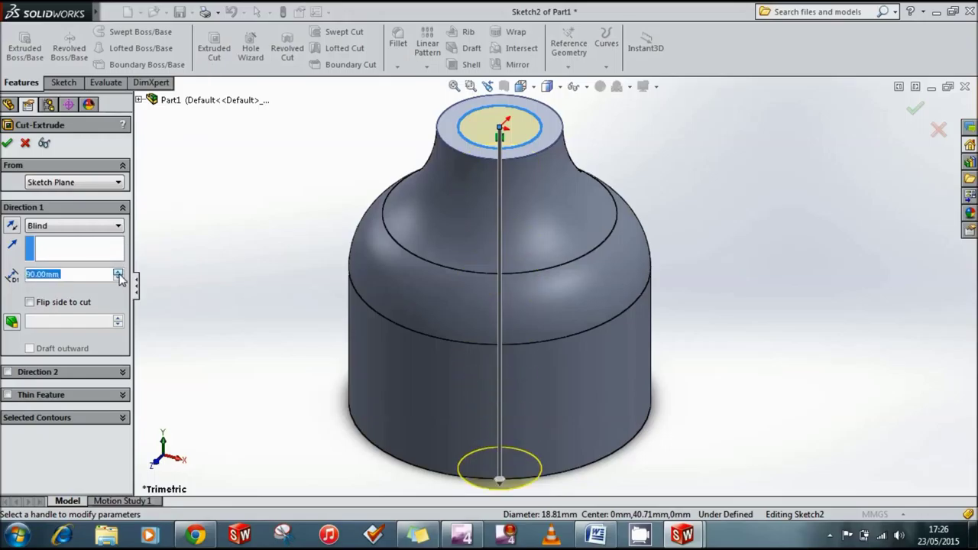
click(118, 271)
click(8, 143)
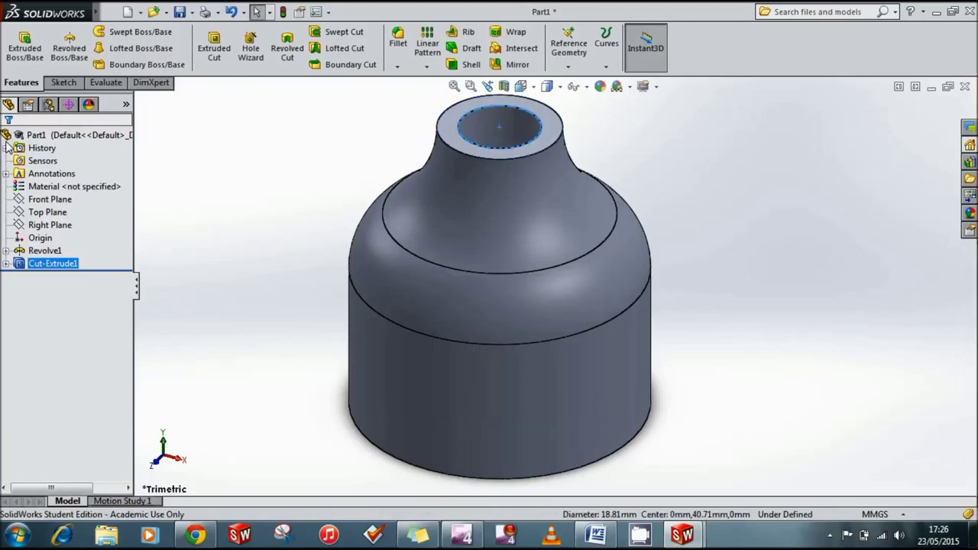
Add 'now it is cut in as opposed to cut out. Check it out...' to the sticky note
click(418, 535)
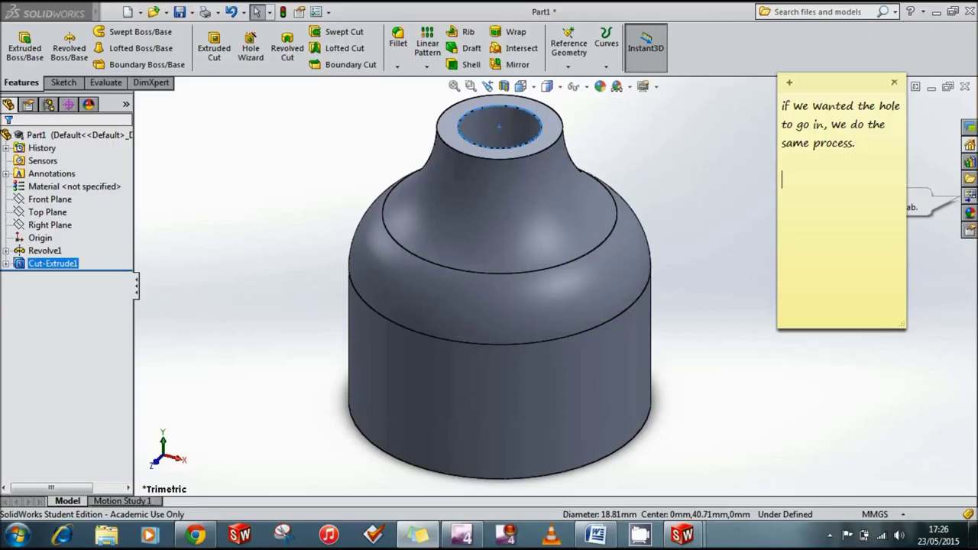
text(now it is cut in as a)
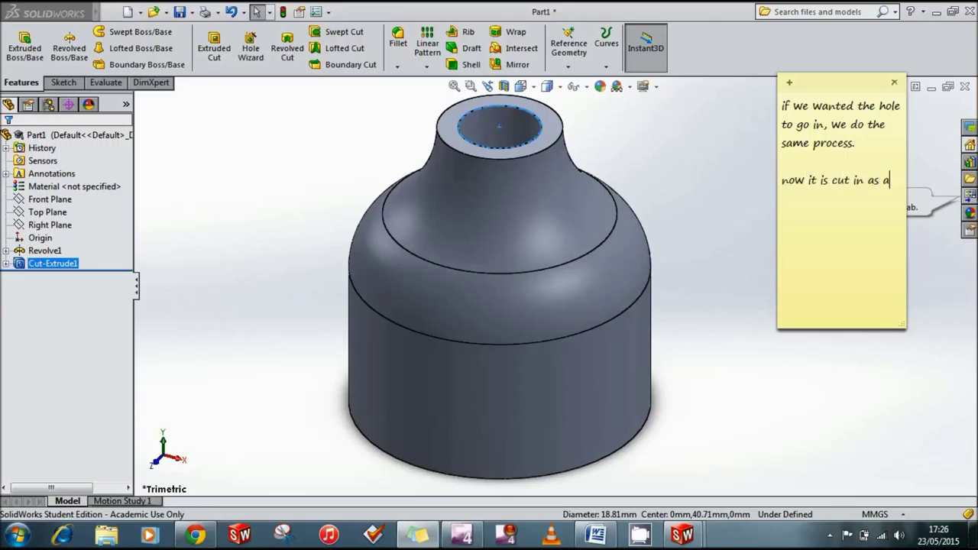
text(pposed to cut)
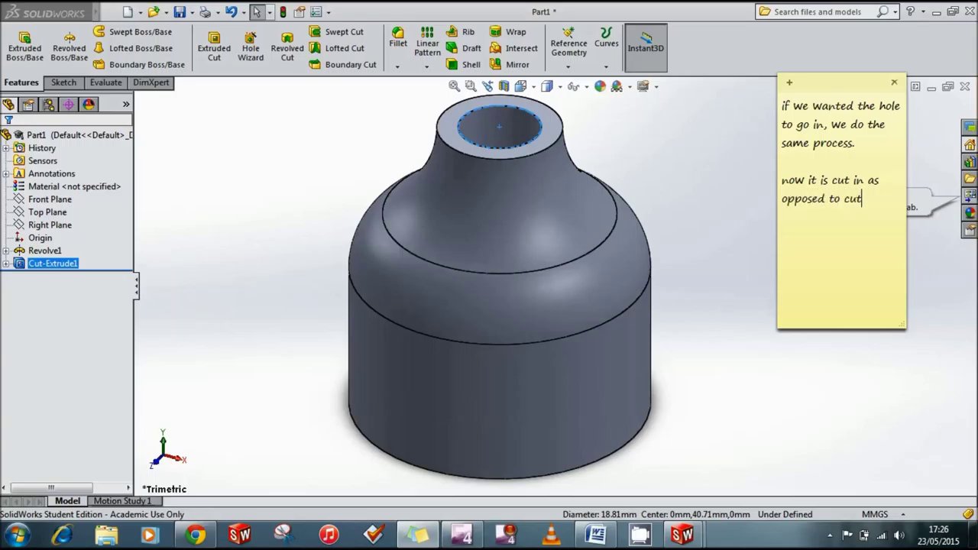
text(t. C)
text(heck it out)
text(..)
click(735, 251)
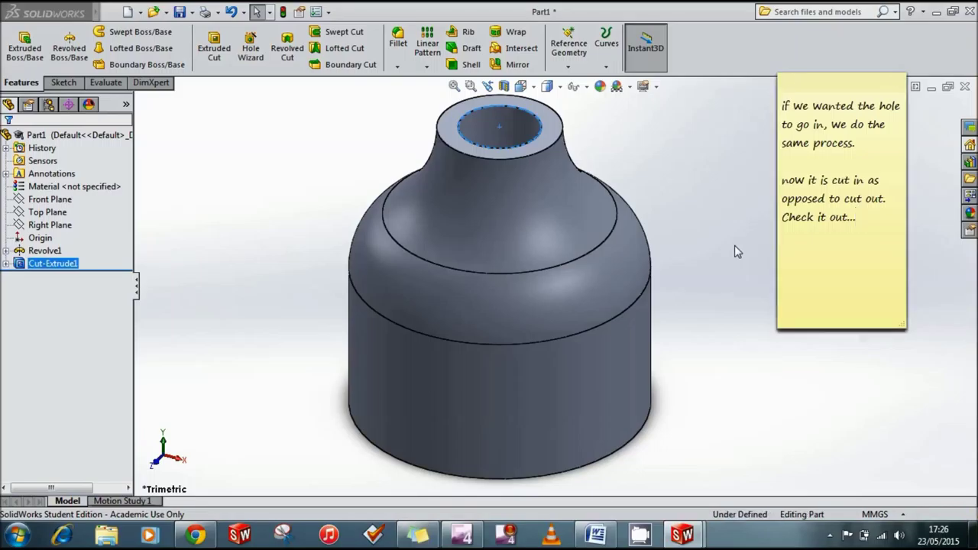
Rotate through bottom, top and front views to confirm the hole reaches the base
key(Up)
key(ctrl+6)
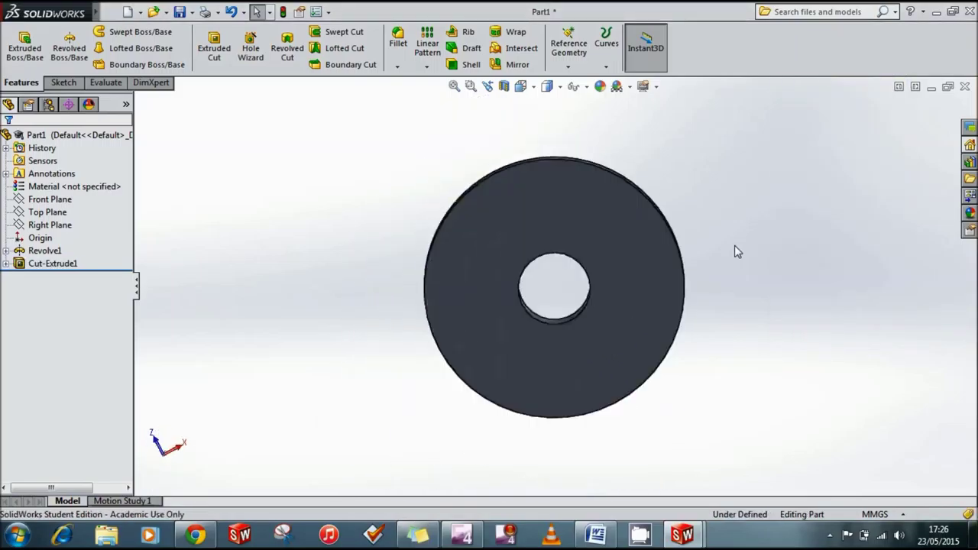
key(ctrl+7)
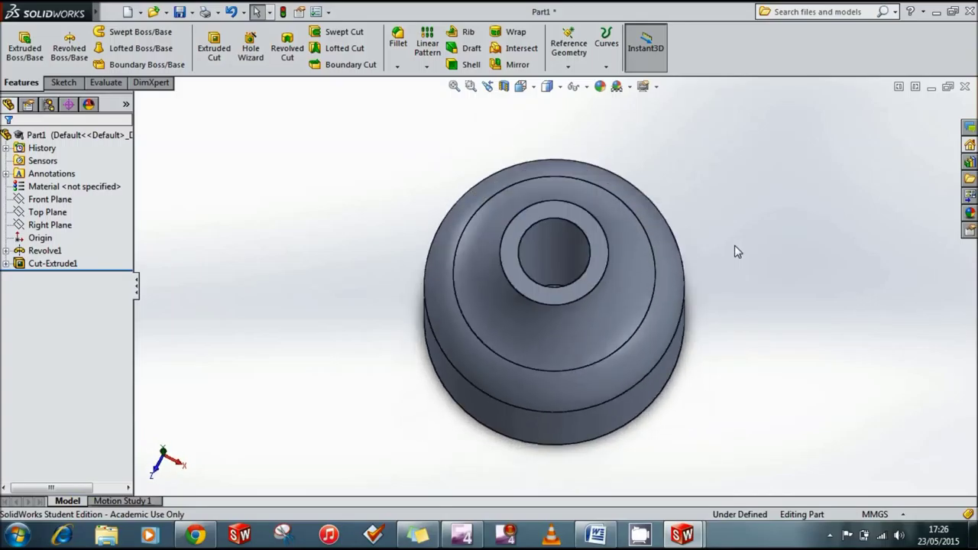
key(ctrl+1)
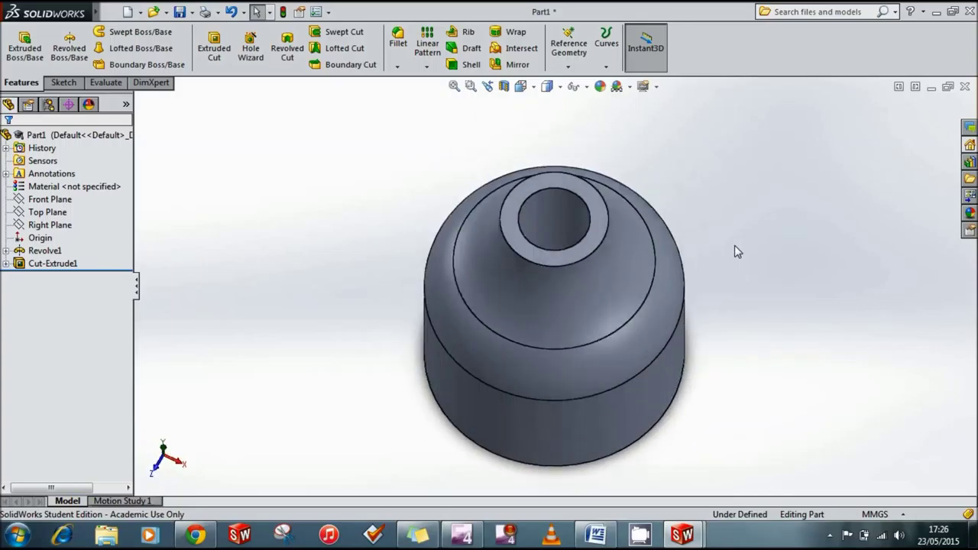
key(Up)
key(Up)
key(Up)
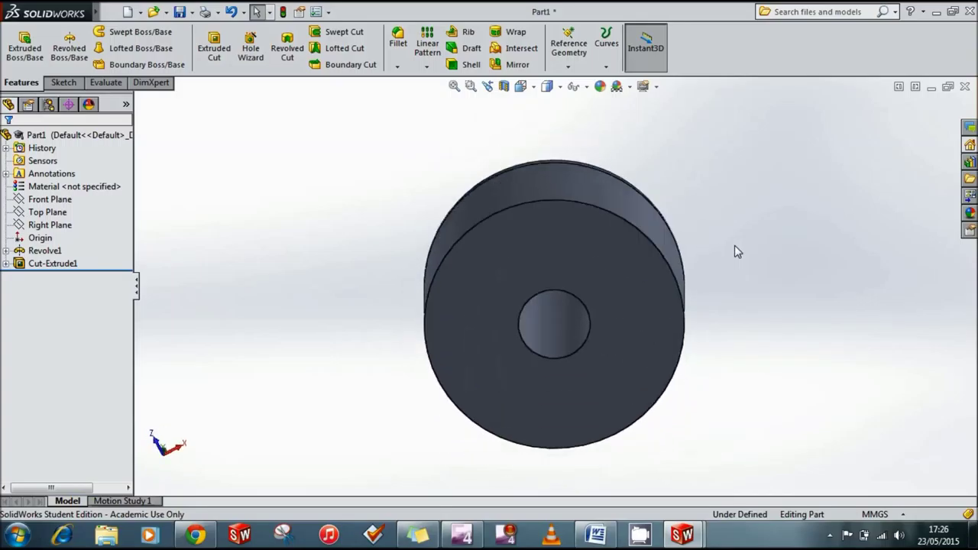
key(Up)
key(Up)
key(Up)
key(Up)
key(Up)
key(Up)
key(Up)
key(Up)
key(Up)
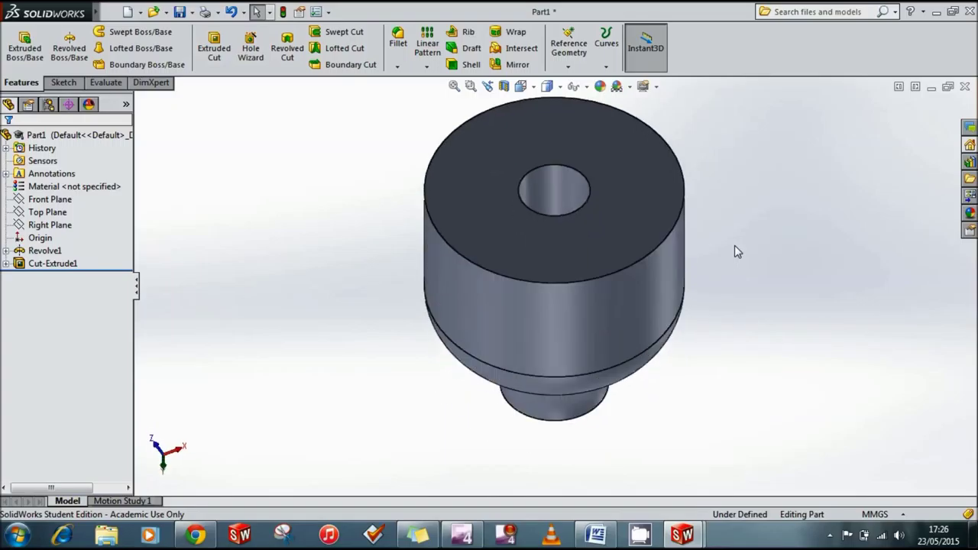
Replace the note with 'to make this edge curved, we use a tool called fillet', then pick the hole's top edge
click(432, 539)
drag(886, 229, 775, 107)
text(to make this edge curved)
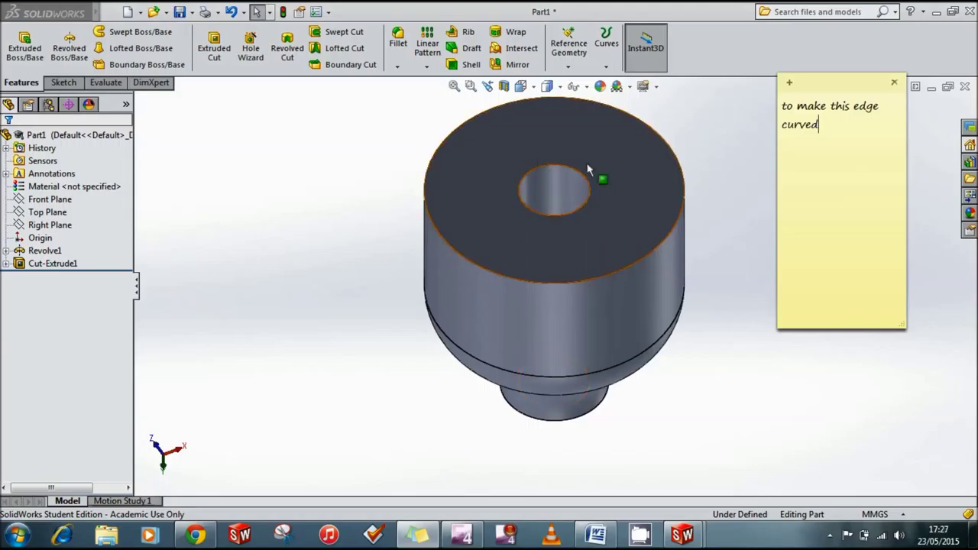
text(, )
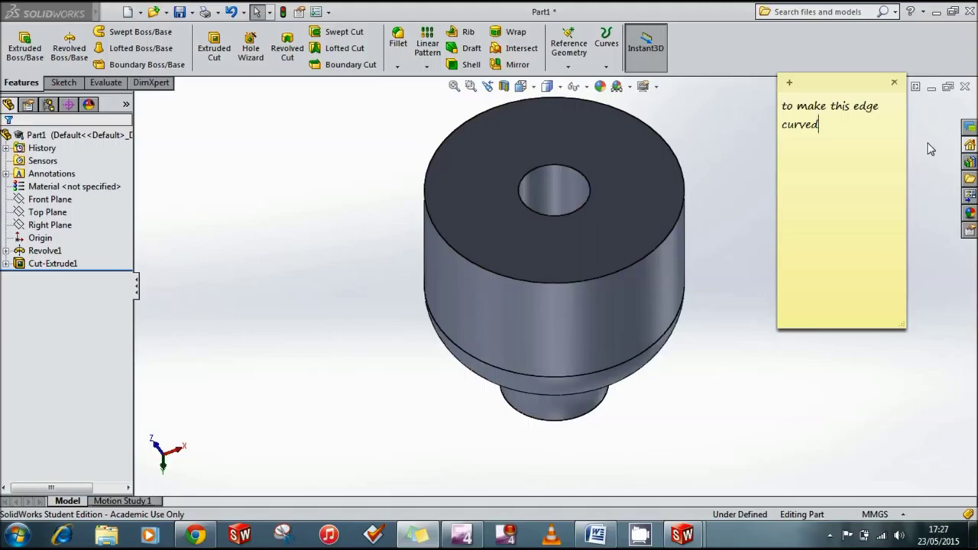
text(we use a tool called fillet.)
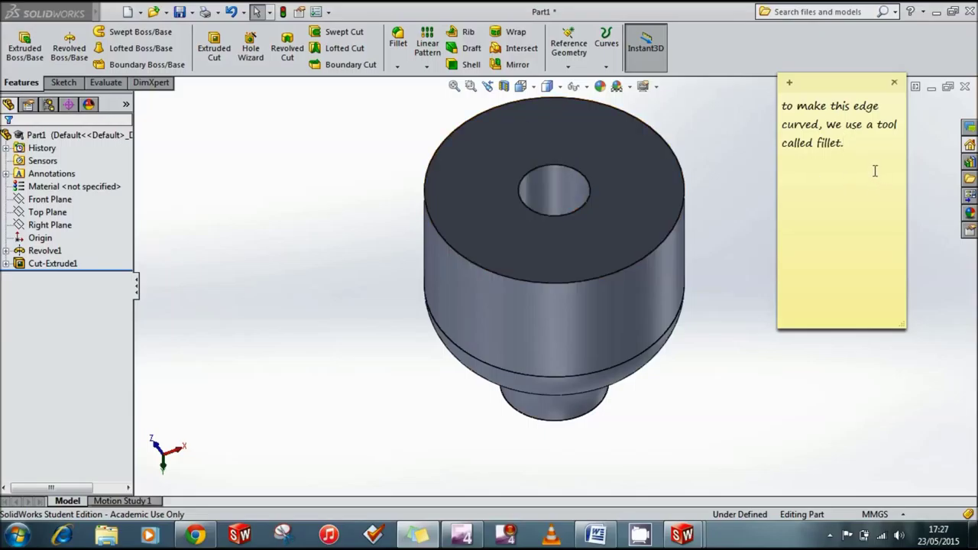
text(select it and select fillet)
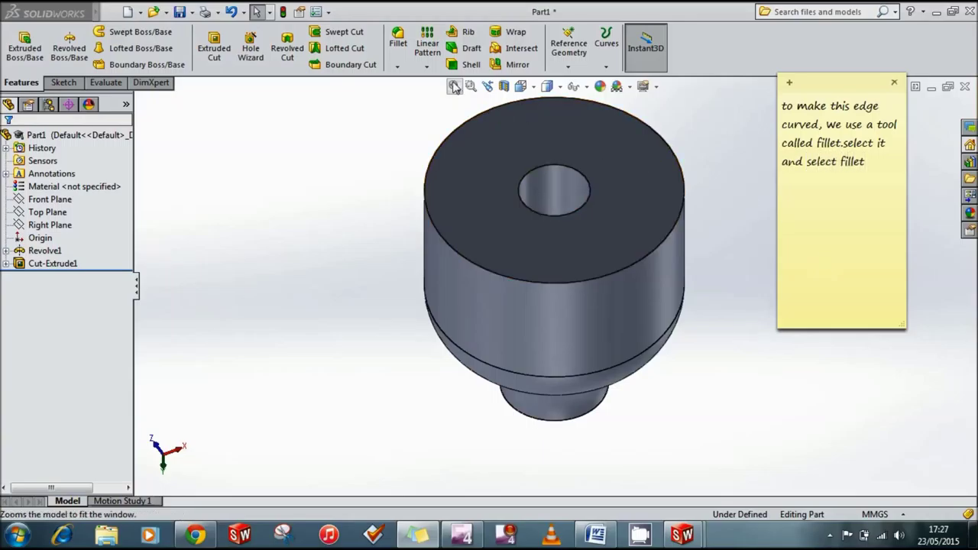
click(535, 170)
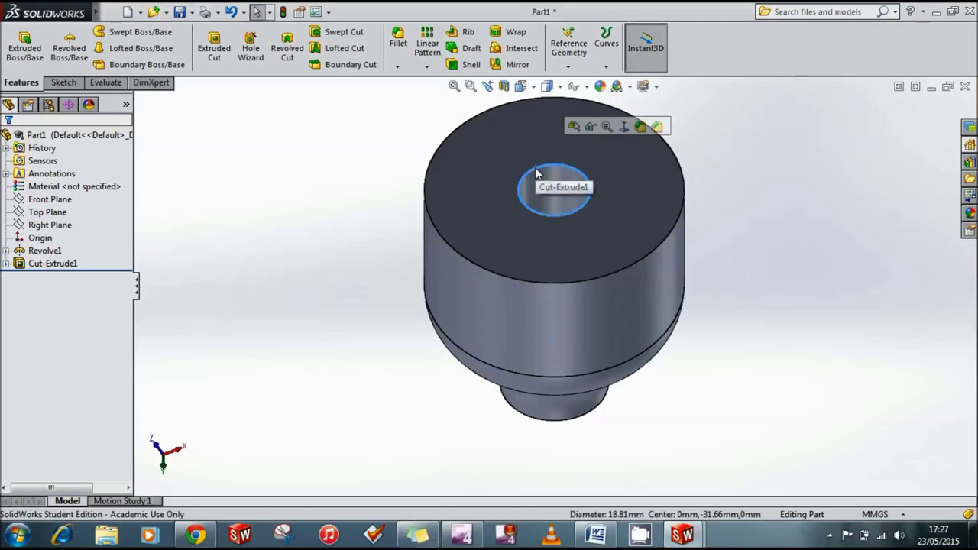
Round the hole's top edge with a 10.00 mm fillet
click(398, 44)
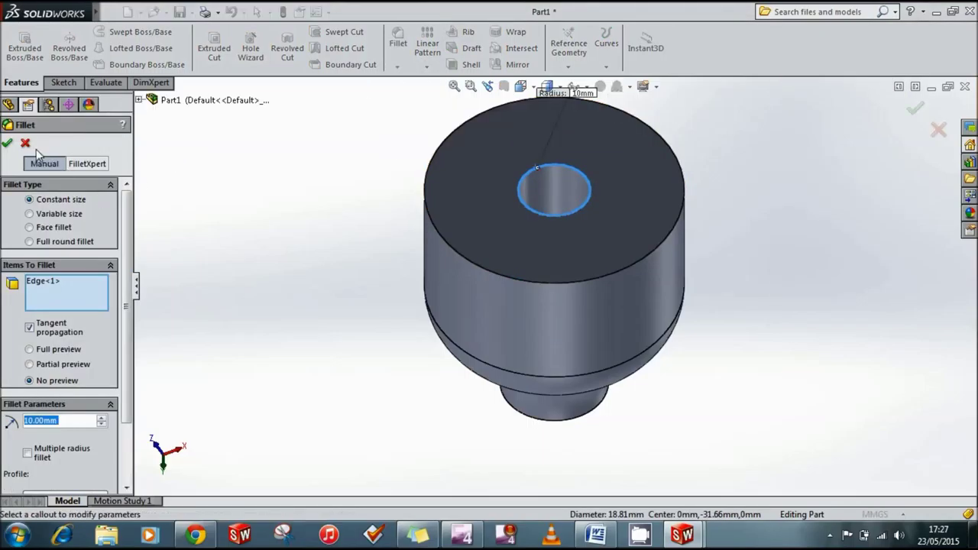
click(8, 145)
click(7, 148)
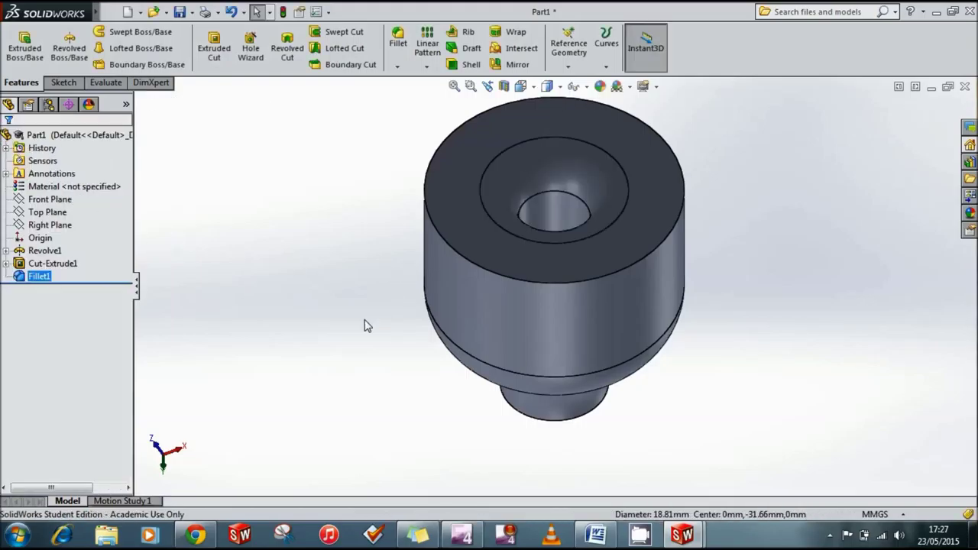
Rotate the bottle to inspect the filleted hole edge, then bring the tutorial note back up
key(Down)
key(Down)
key(Down)
key(Down)
key(Down)
key(Down)
key(Down)
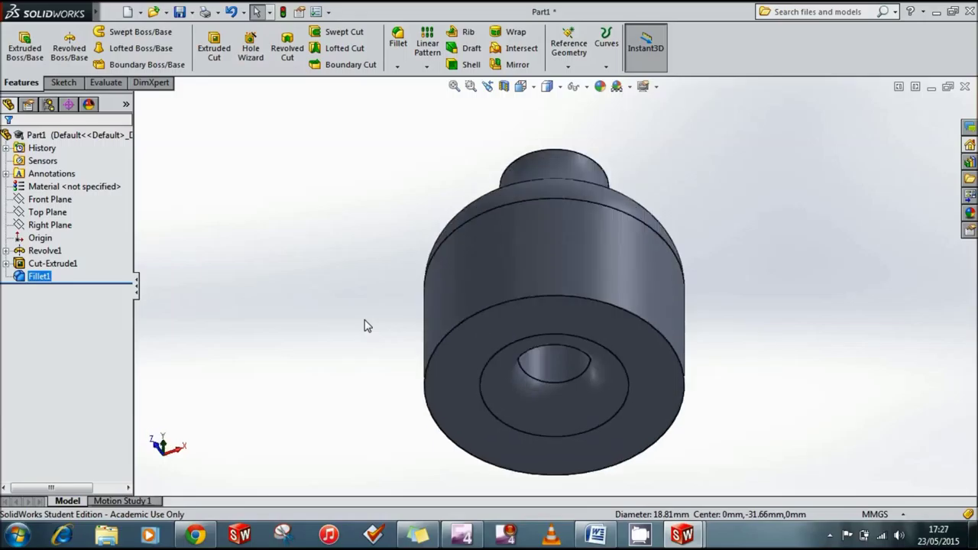
key(Down)
key(Down)
key(Down)
key(Down)
key(Down)
key(Down)
key(Down)
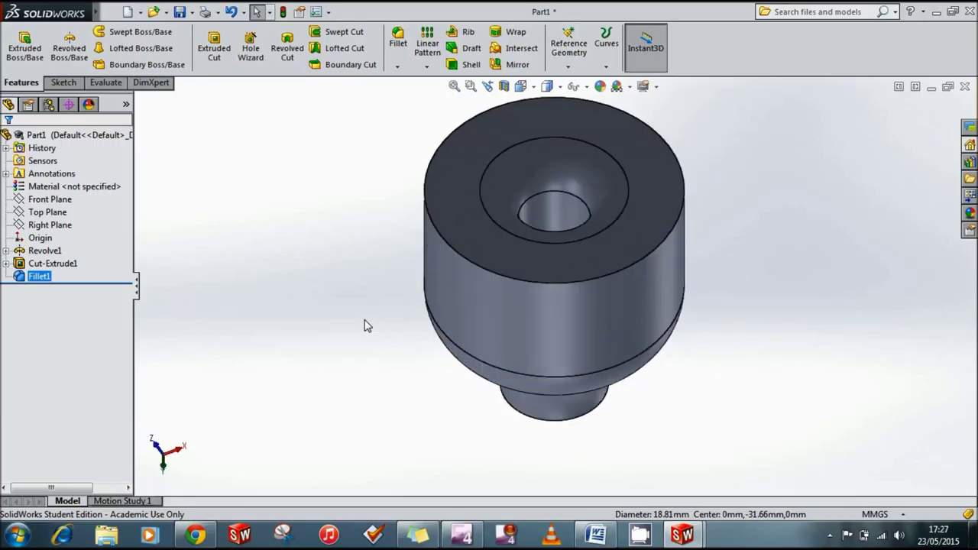
key(Down)
key(Down)
key(Down)
key(Down)
key(Down)
key(Down)
key(Down)
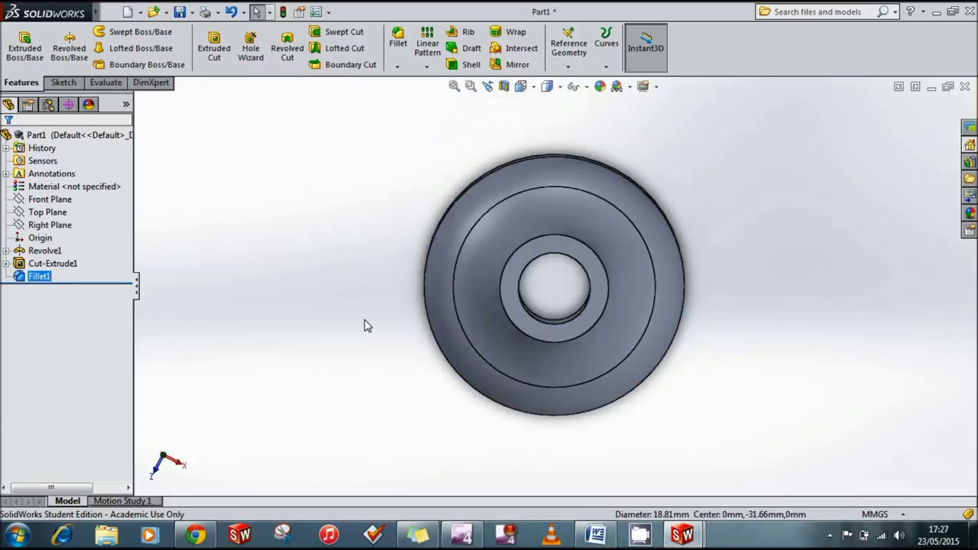
key(Down)
key(Down)
key(Down)
key(Down)
key(Down)
key(Down)
key(Down)
key(Down)
key(Down)
key(Down)
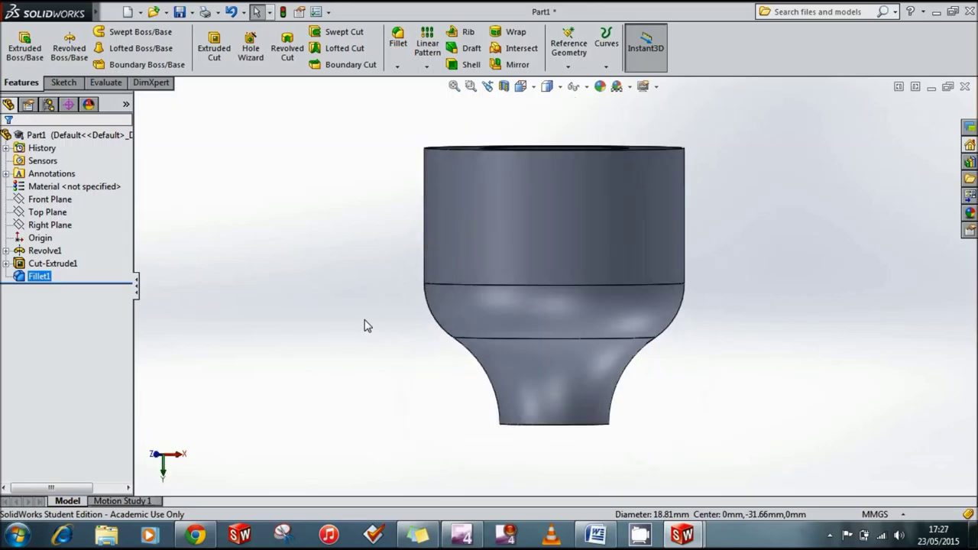
key(Down)
key(Down)
key(Down)
key(Right)
key(Right)
key(Right)
key(Right)
key(Right)
key(Right)
key(Right)
key(Right)
key(Right)
key(Right)
key(Right)
key(Right)
key(Right)
key(Down)
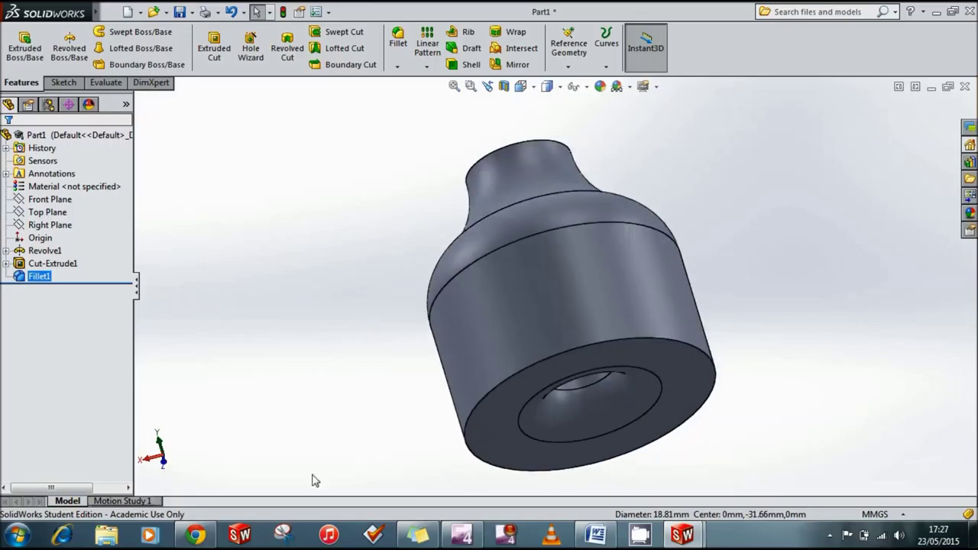
click(416, 537)
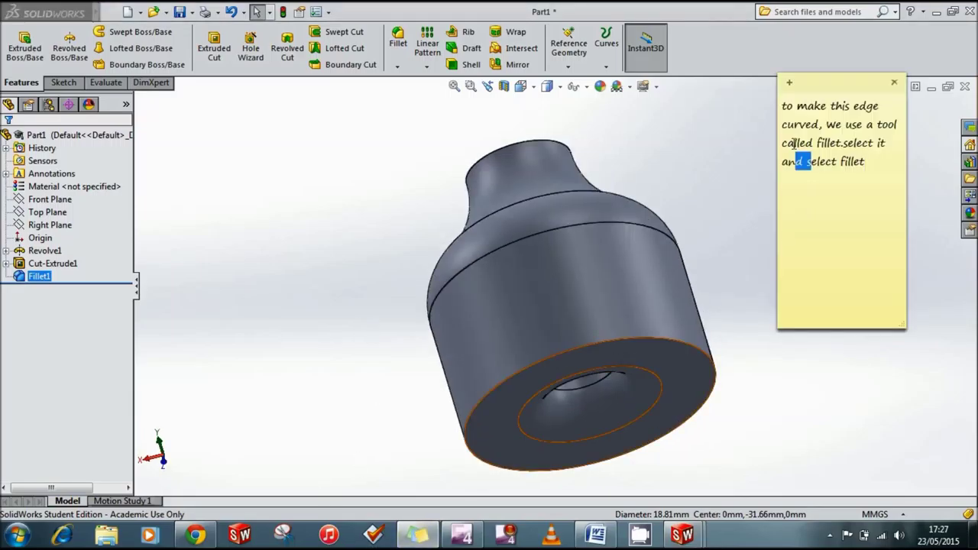
Rewrite the note to thank viewers for the Revolve Boss/Base tutorial and ask them to like and subscribe
drag(810, 162, 764, 92)
key(Delete)
key(Delete)
key(Delete)
key(Delete)
key(Delete)
key(Delete)
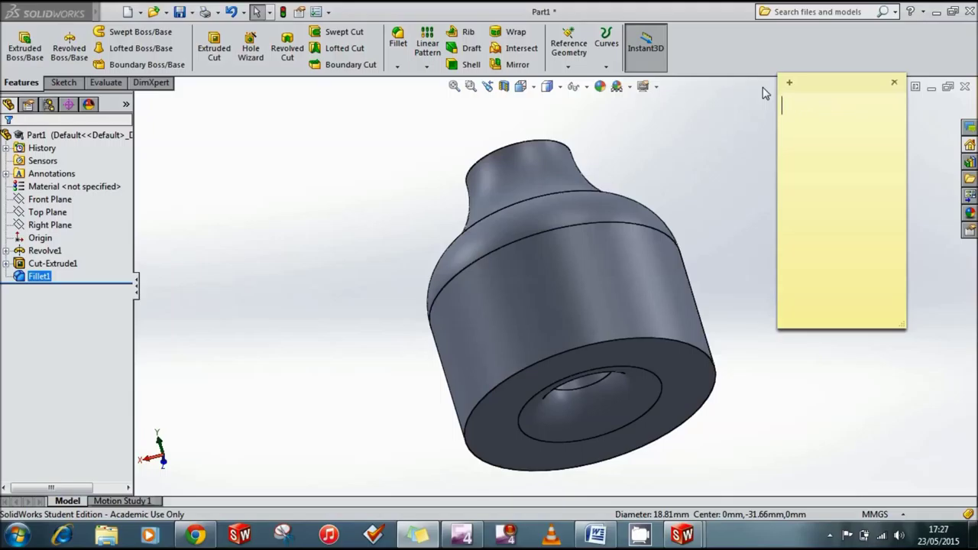
text(hope you enjoyed this tutorial on )
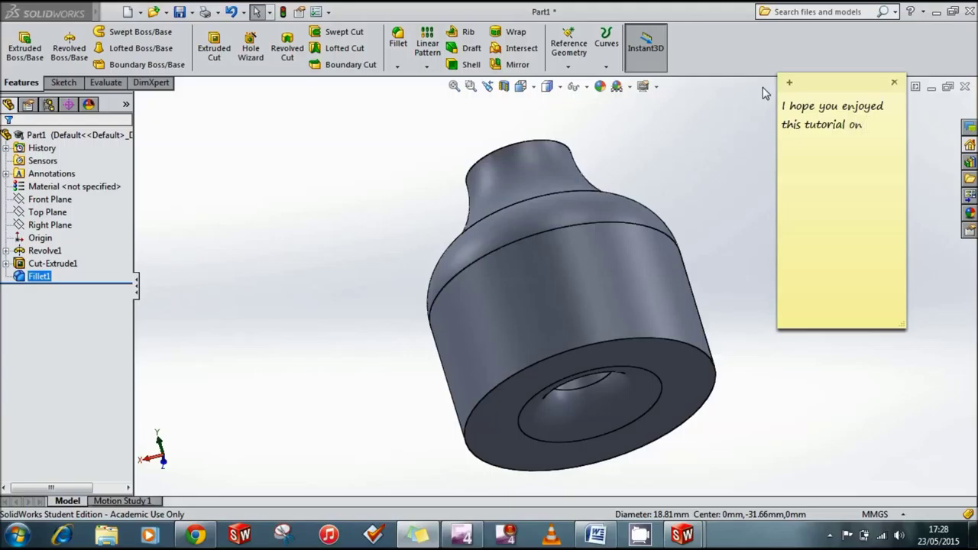
text(Boss)
text(/Base)
key(Up)
key(Right)
key(Right)
key(Right)
text(evolv)
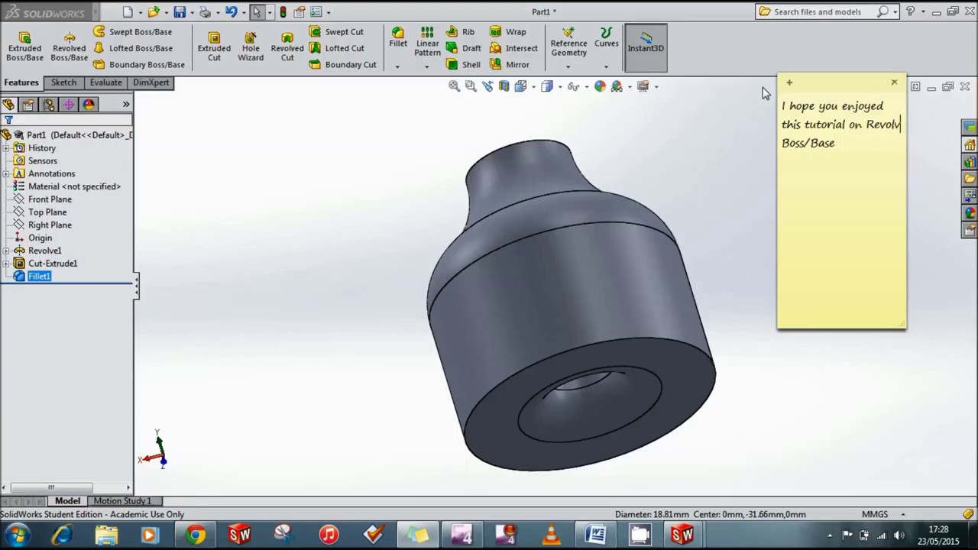
text(e)
key(End)
text(a)
text(nd)
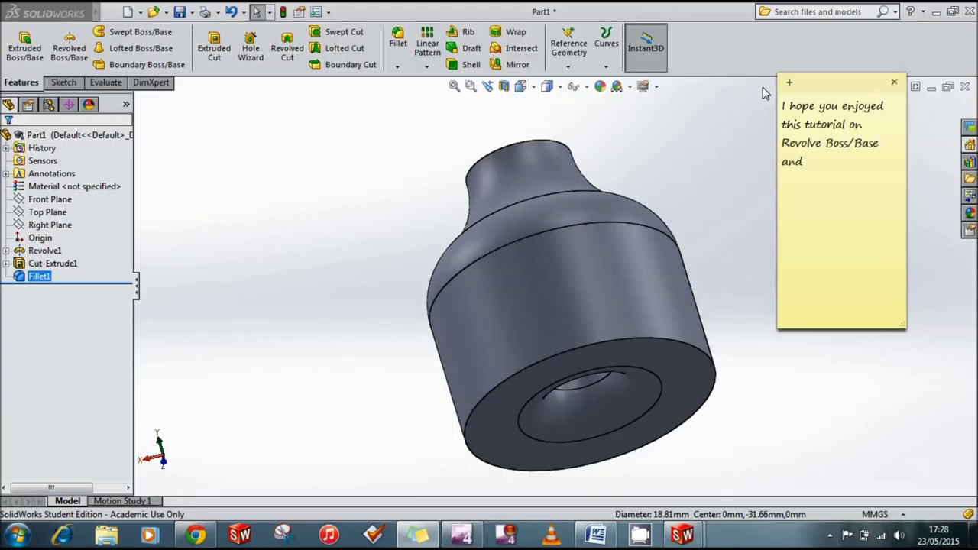
text( an extra 2 feature)
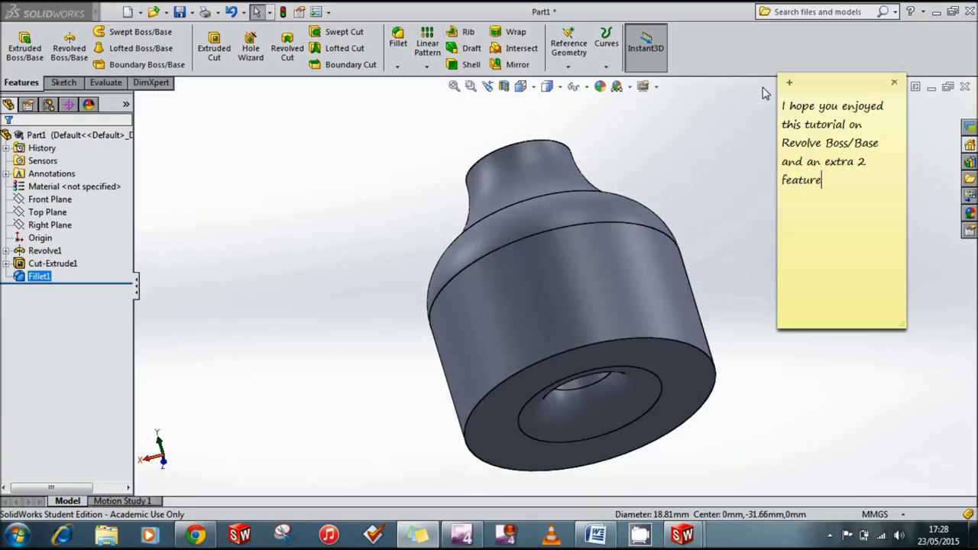
text(s. Please like and subscribe for more.)
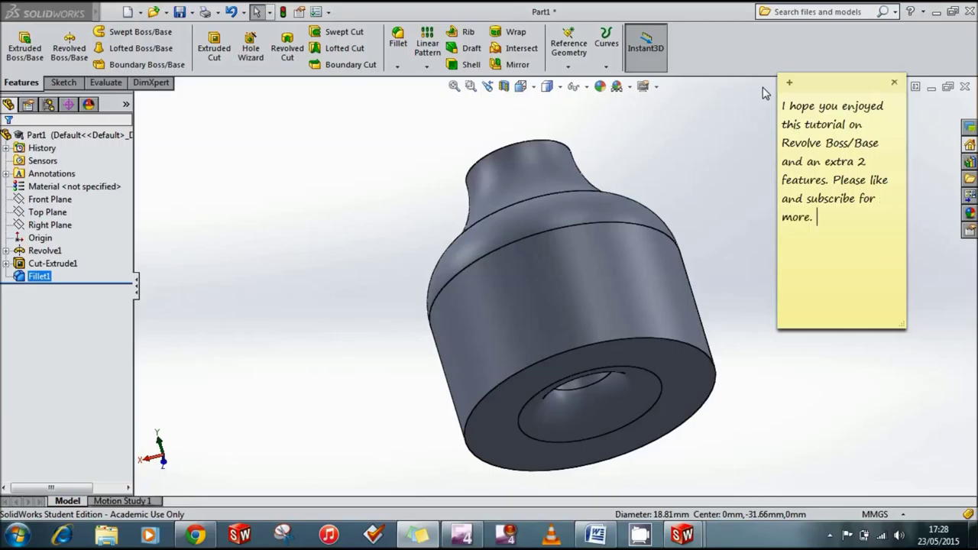
key(Return)
text(hanx for Watching)
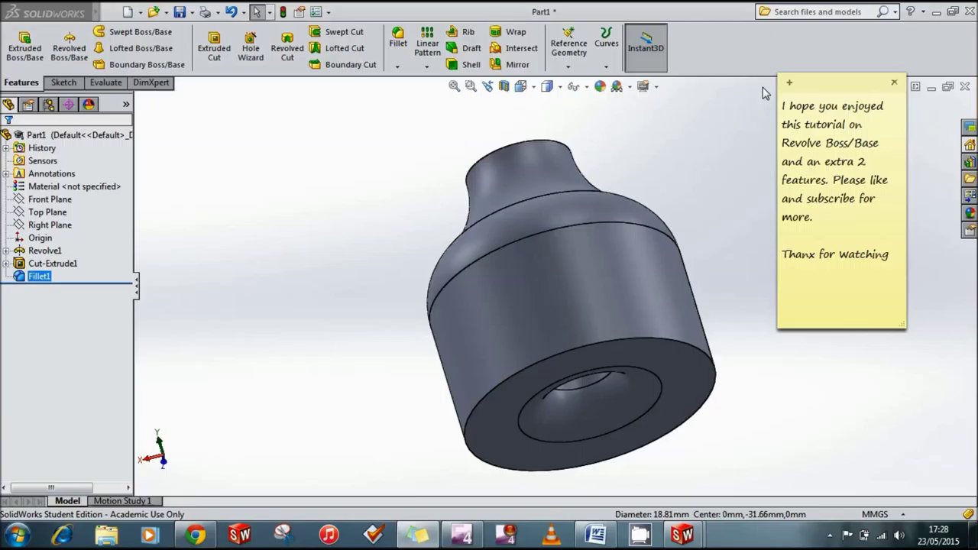
text(:)
text())
key(BackSpace)
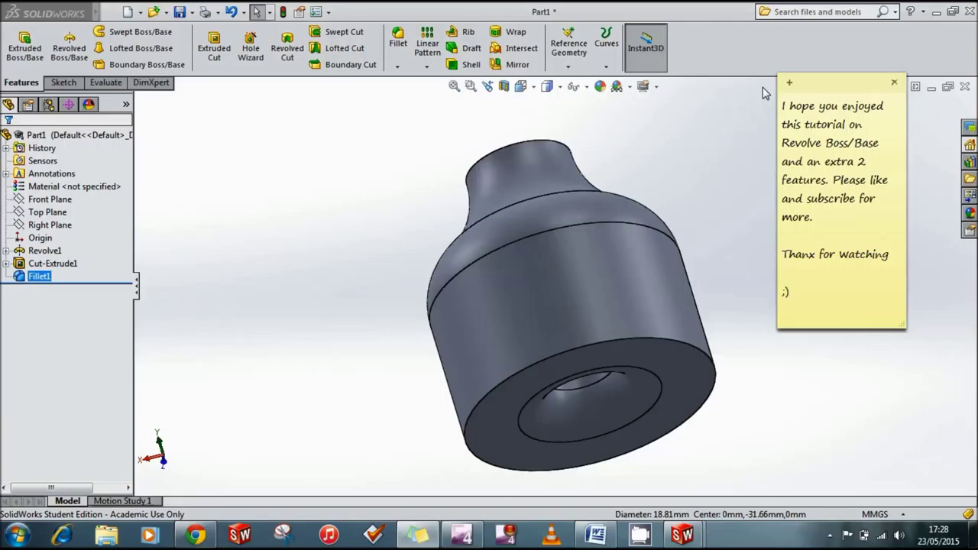